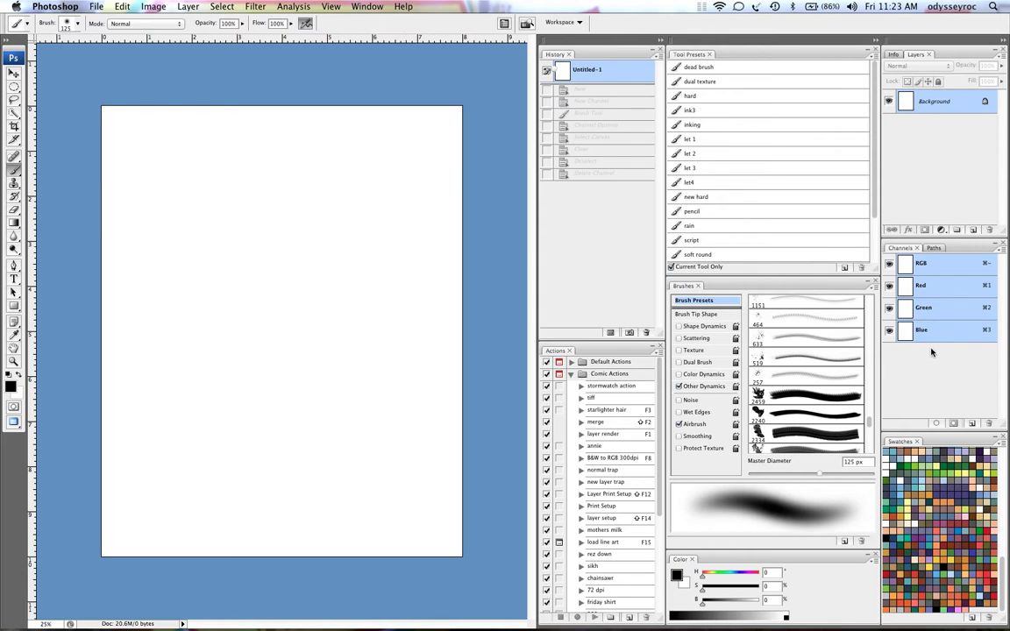
Step: Create a new alpha channel with its colour option set to indicate selected areas
click(970, 425)
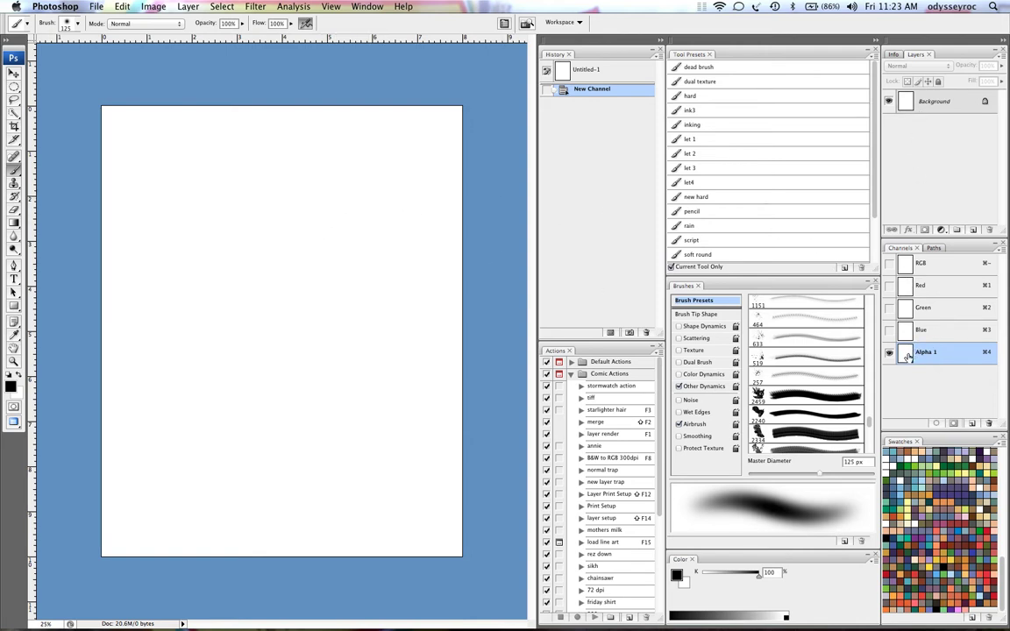
double_click(905, 357)
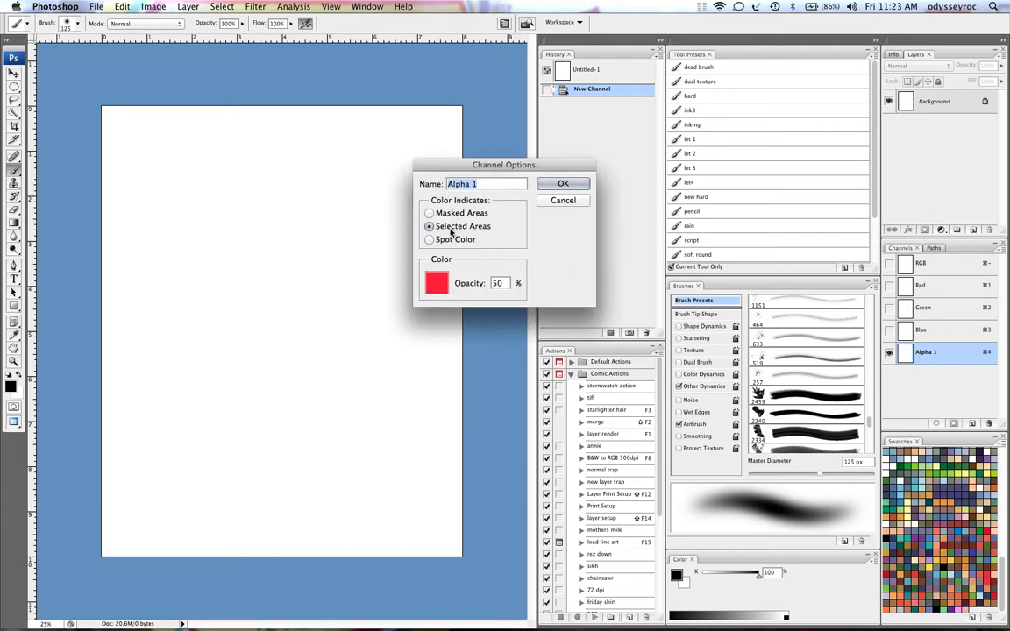
click(562, 182)
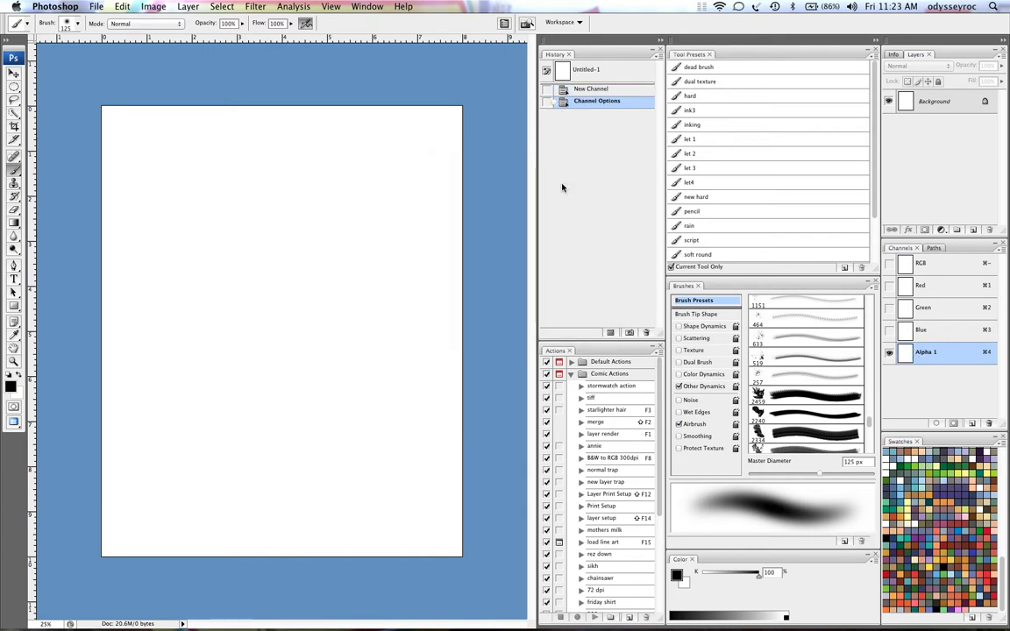
Step: Paint several wavy black strokes across the alpha channel with a soft 300 px brush
mouse_move(404, 143)
mouse_down()
mouse_move(382, 160)
mouse_move(324, 294)
mouse_move(263, 364)
mouse_move(145, 464)
mouse_move(176, 281)
mouse_move(171, 162)
mouse_up()
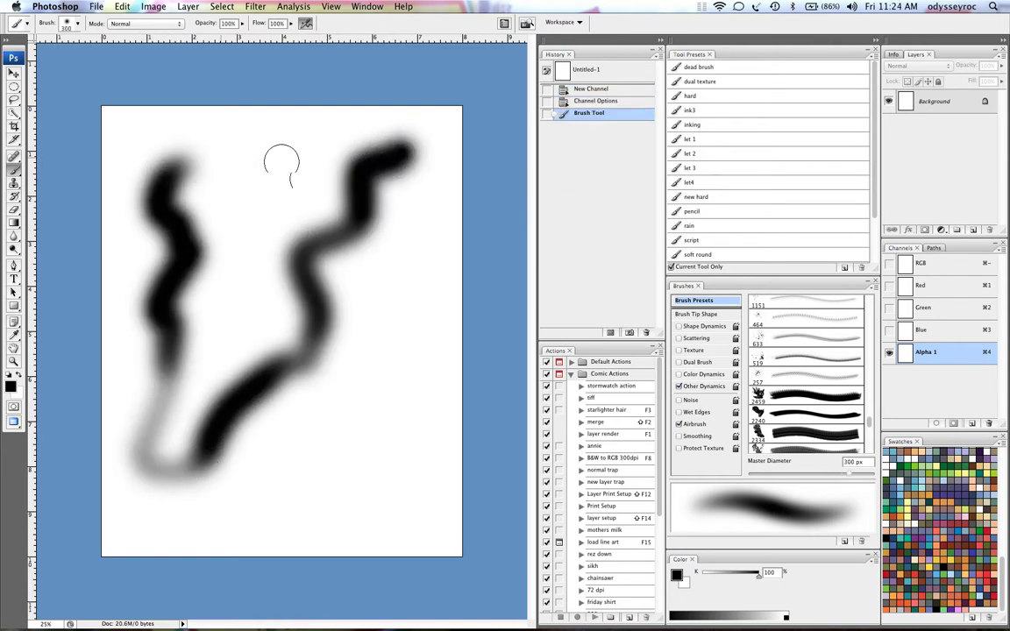
mouse_move(418, 306)
mouse_down()
mouse_move(379, 419)
mouse_move(268, 502)
mouse_move(210, 482)
mouse_up()
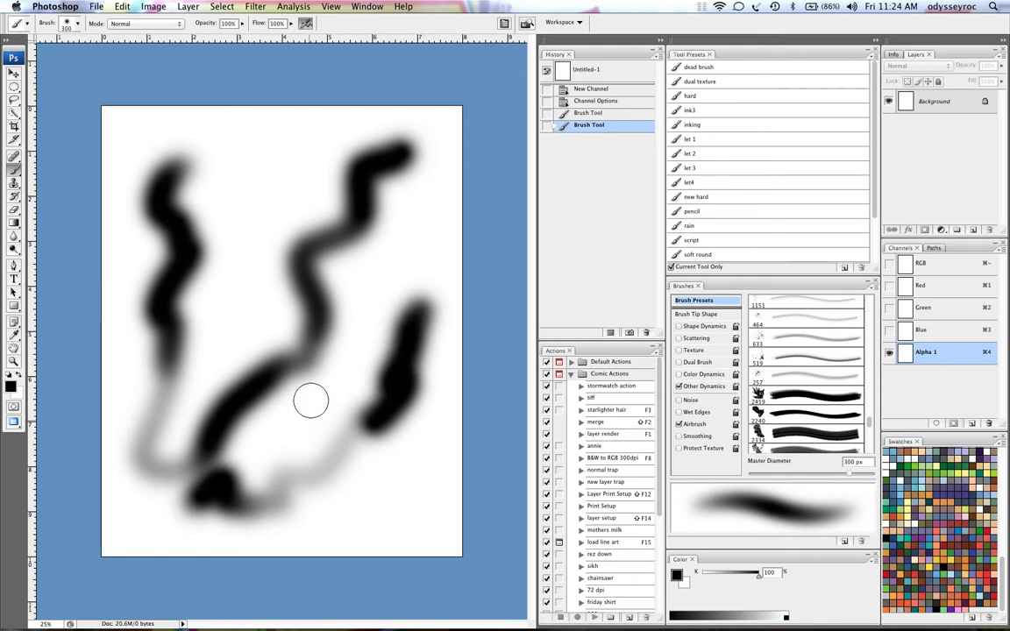
mouse_move(406, 214)
mouse_down()
mouse_move(355, 382)
mouse_move(304, 451)
mouse_up()
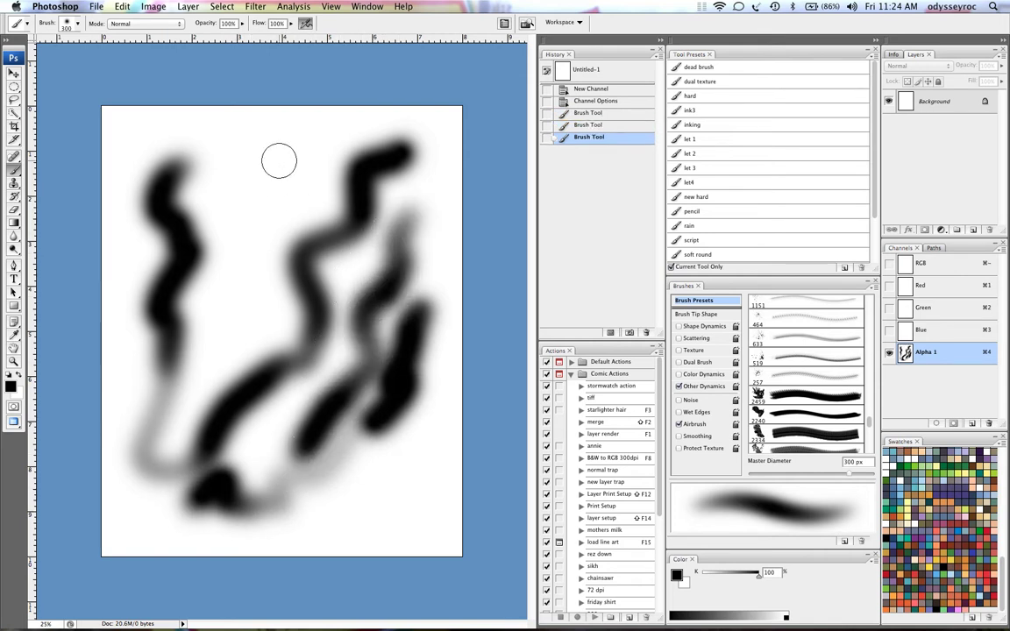
mouse_move(277, 160)
mouse_down()
mouse_move(267, 233)
mouse_move(215, 390)
mouse_move(201, 365)
mouse_up()
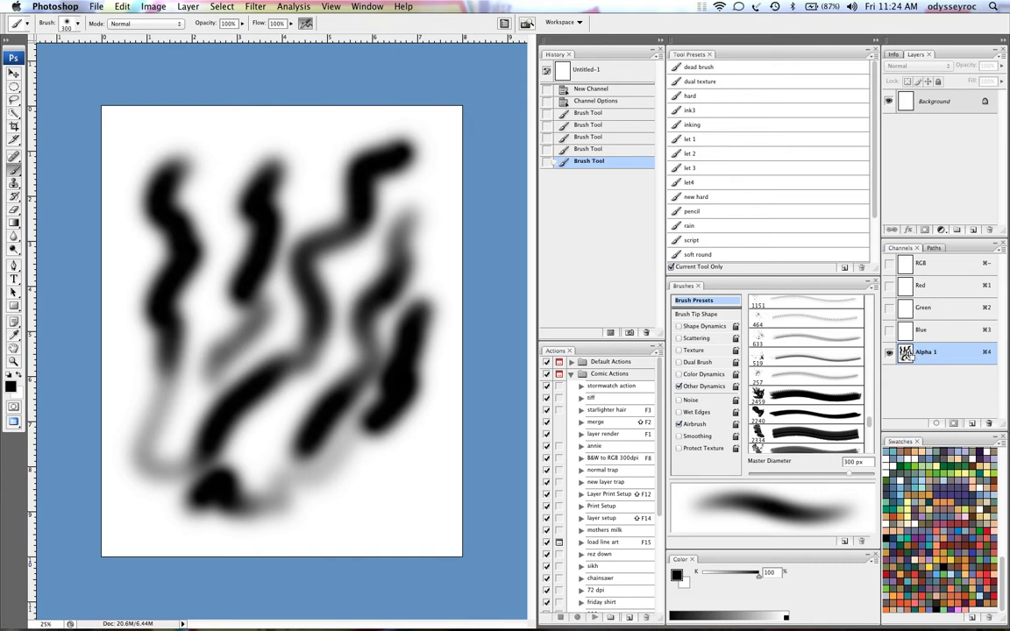
Step: Load the painted alpha channel as a selection, fill it with black on the Background layer and deselect
super+click(905, 352)
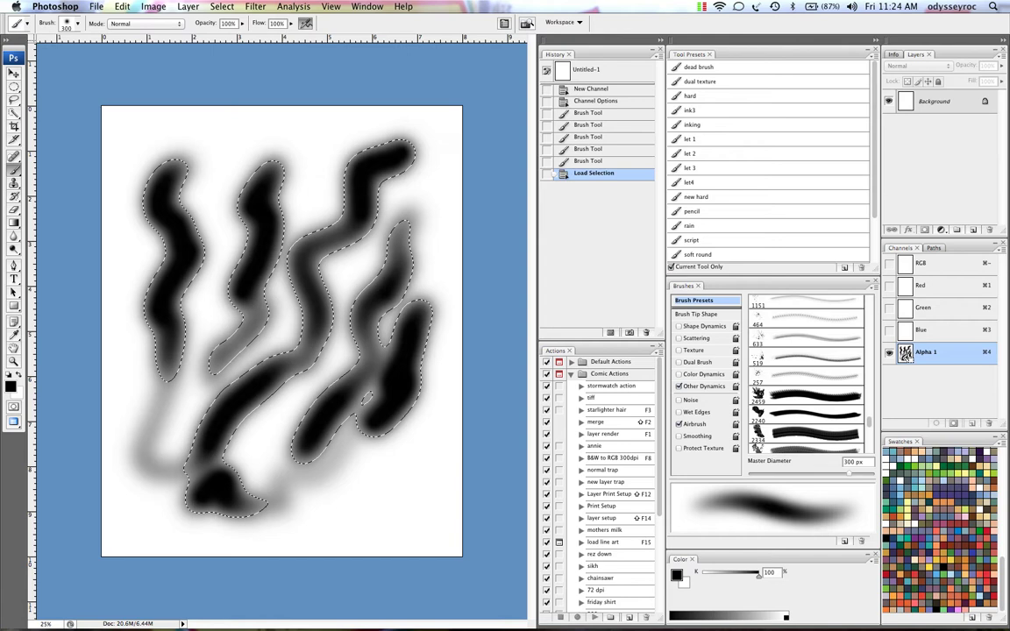
click(931, 101)
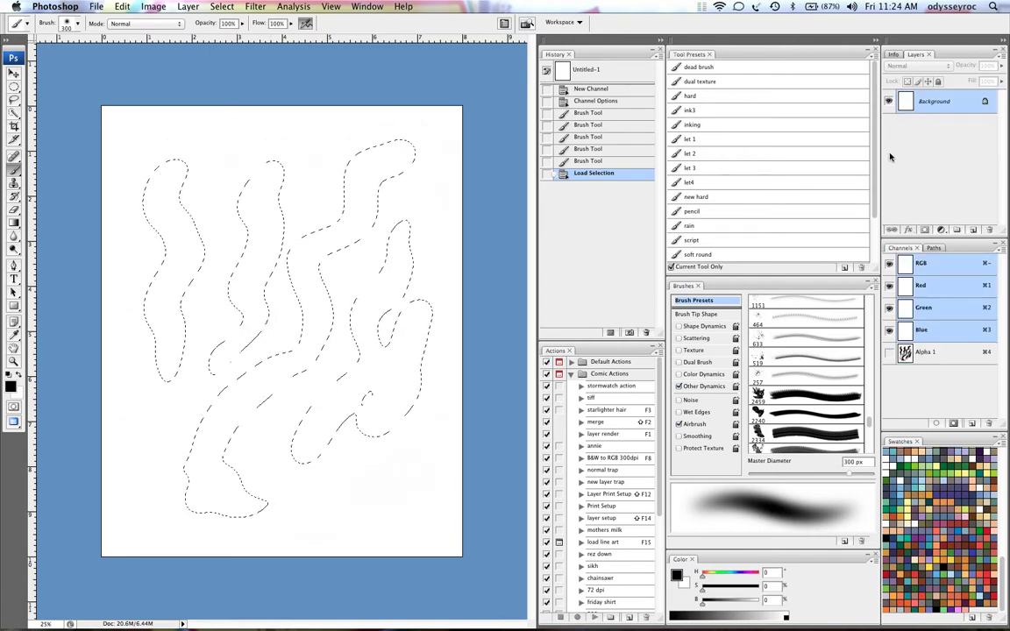
key(alt+BackSpace)
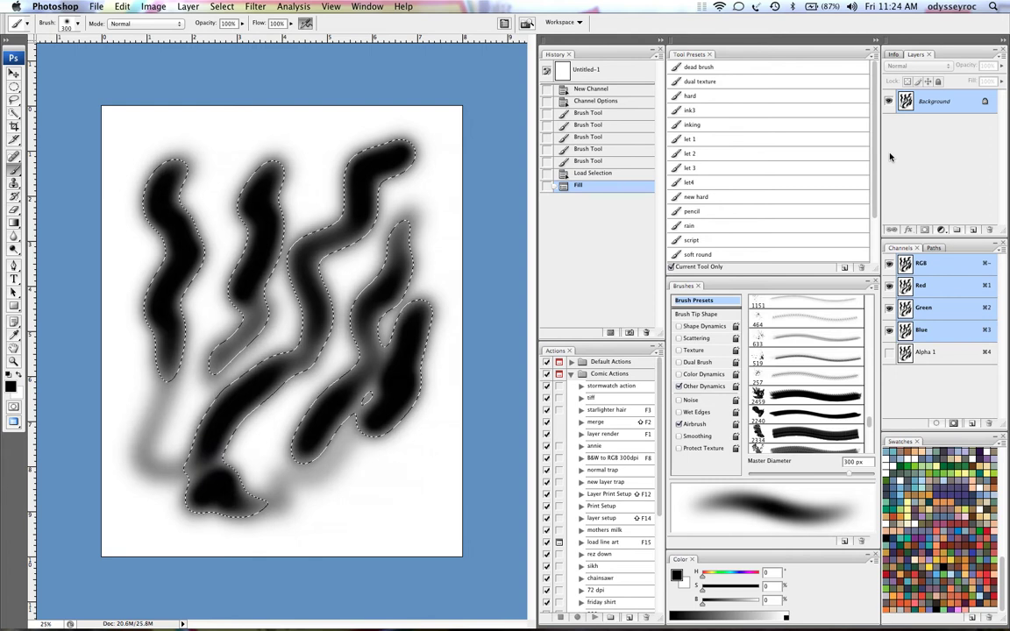
key(super+d)
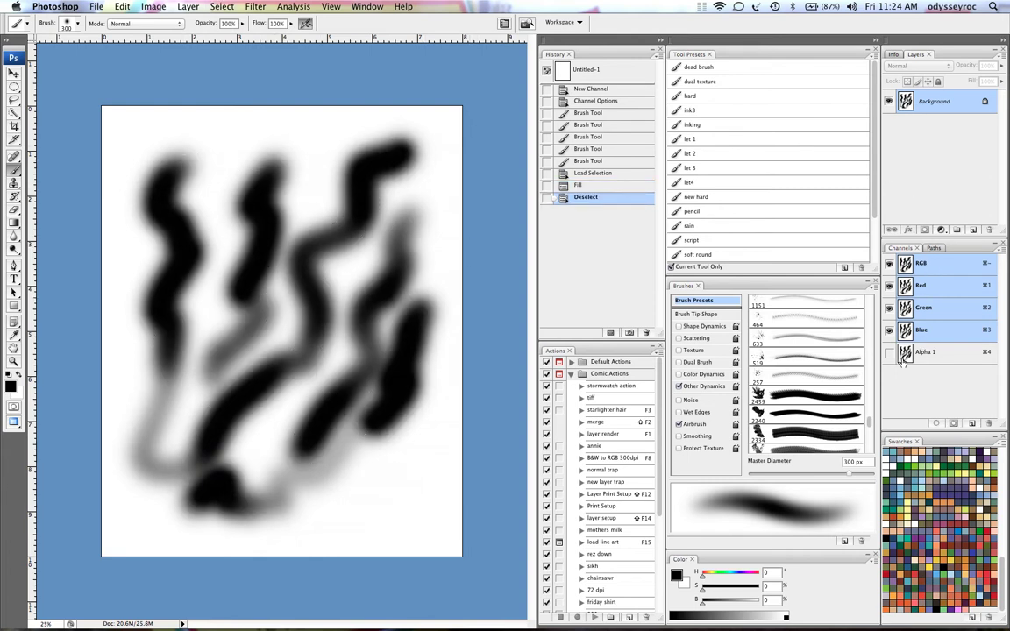
Step: Toggle the visibility of the Alpha 1 channel and delete the channel
click(890, 352)
click(890, 353)
drag(909, 355, 989, 423)
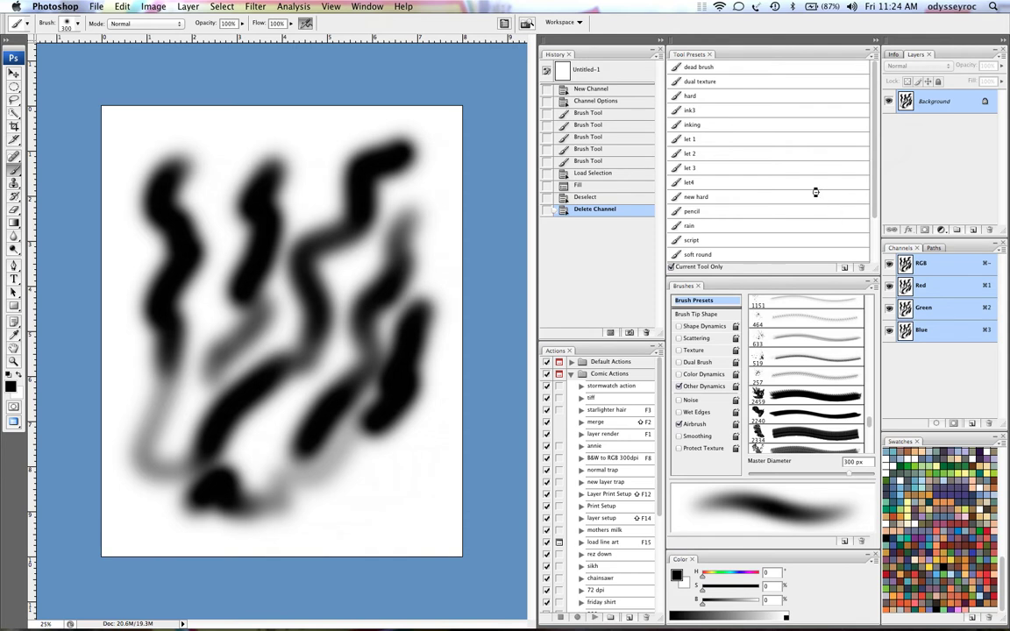
Step: Fill the Background layer entirely with black and add a new empty layer above it
key(alt+BackSpace)
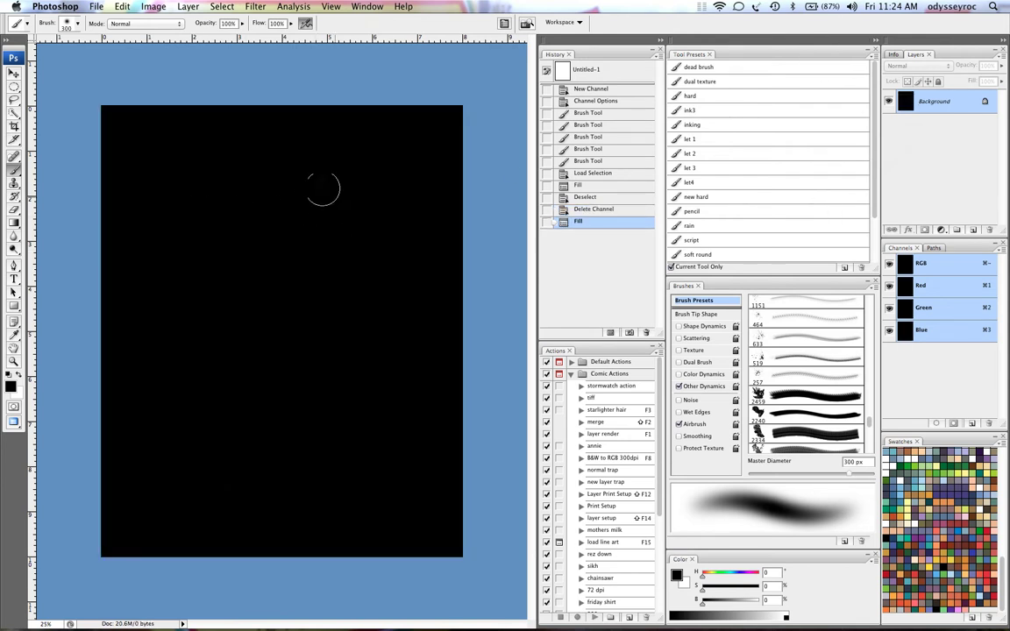
click(973, 230)
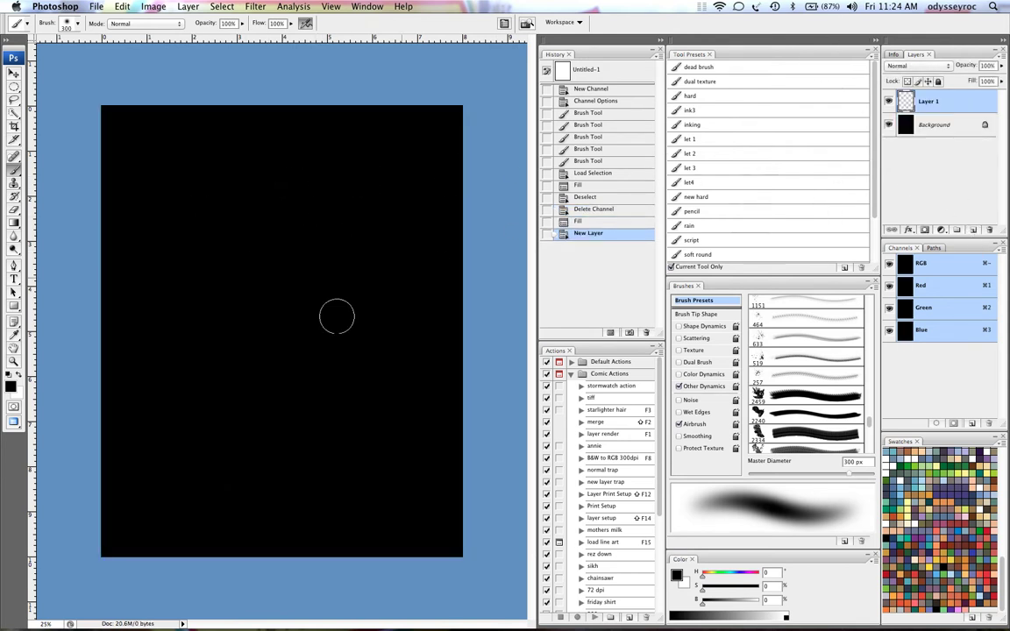
Step: Create a new alpha channel and render the Clouds filter into it
click(971, 424)
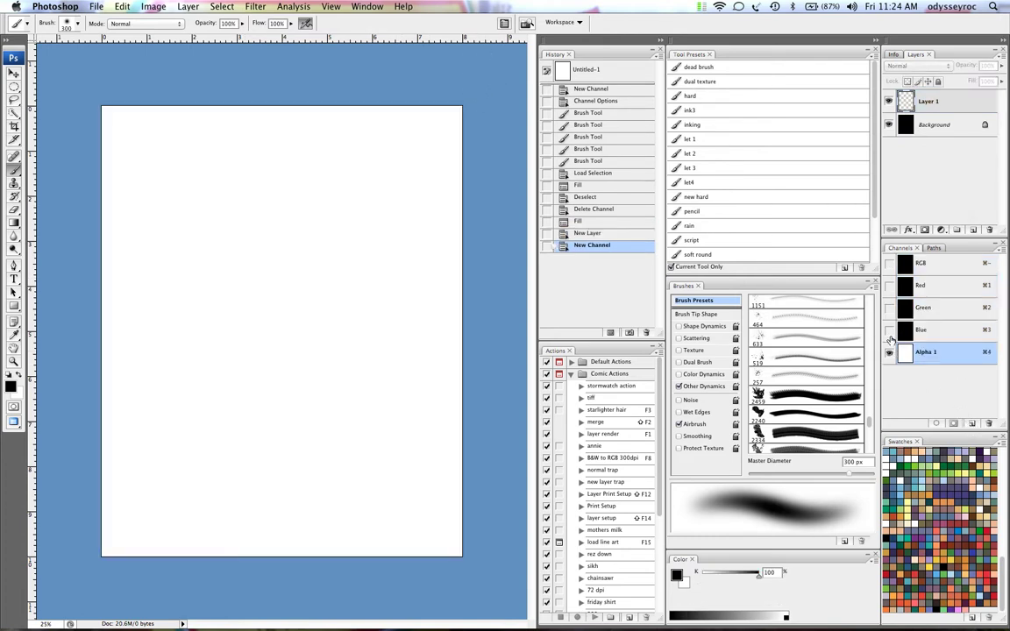
click(254, 7)
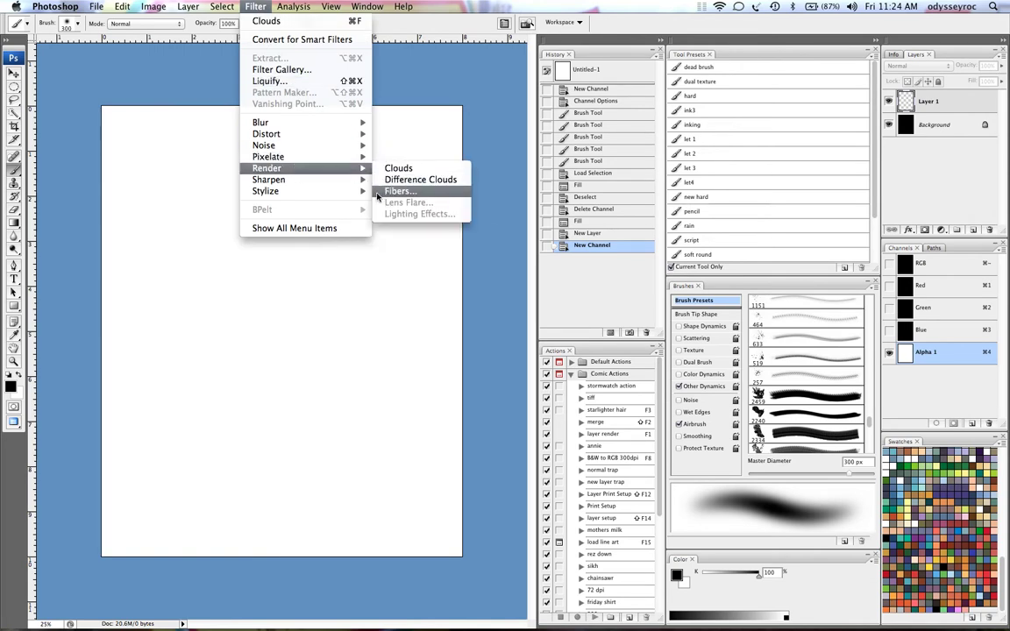
mouse_move(298, 167)
click(396, 167)
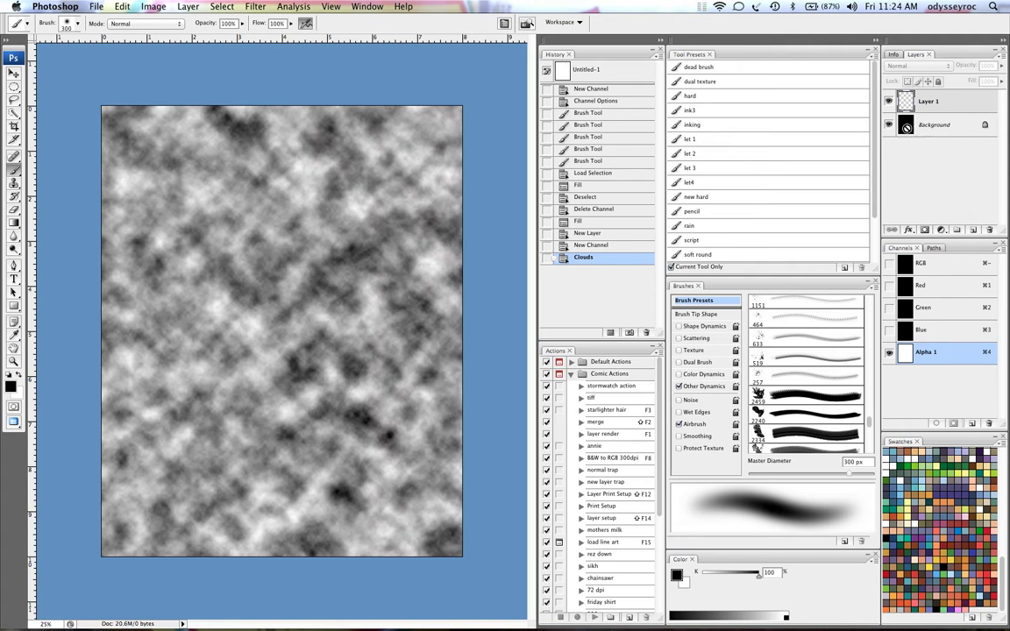
Step: Make Layer 1 active, load the clouds channel as a selection and hide the selection outline
click(903, 101)
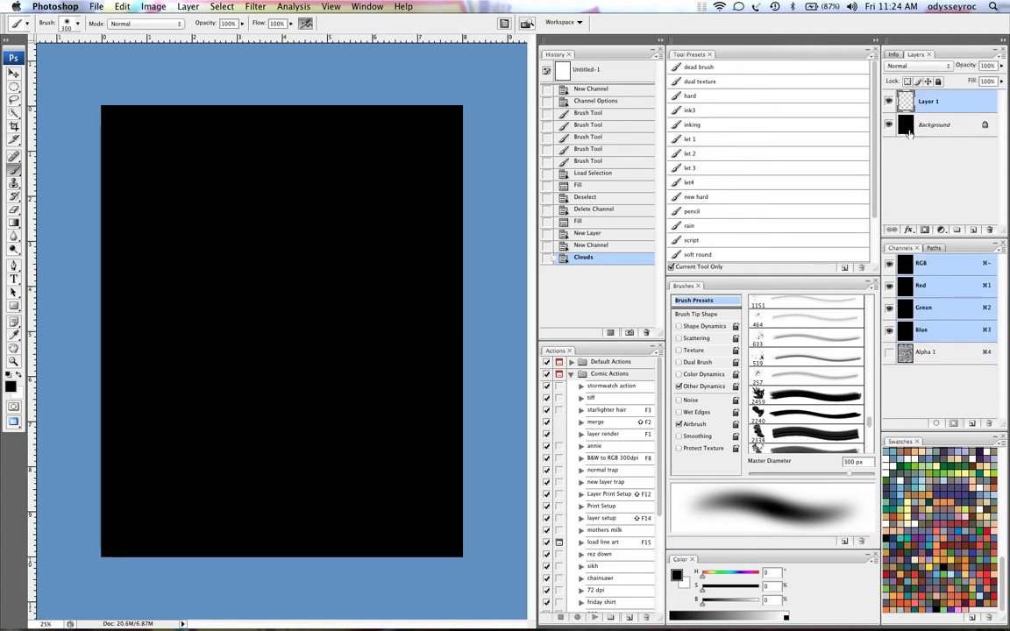
super+click(904, 354)
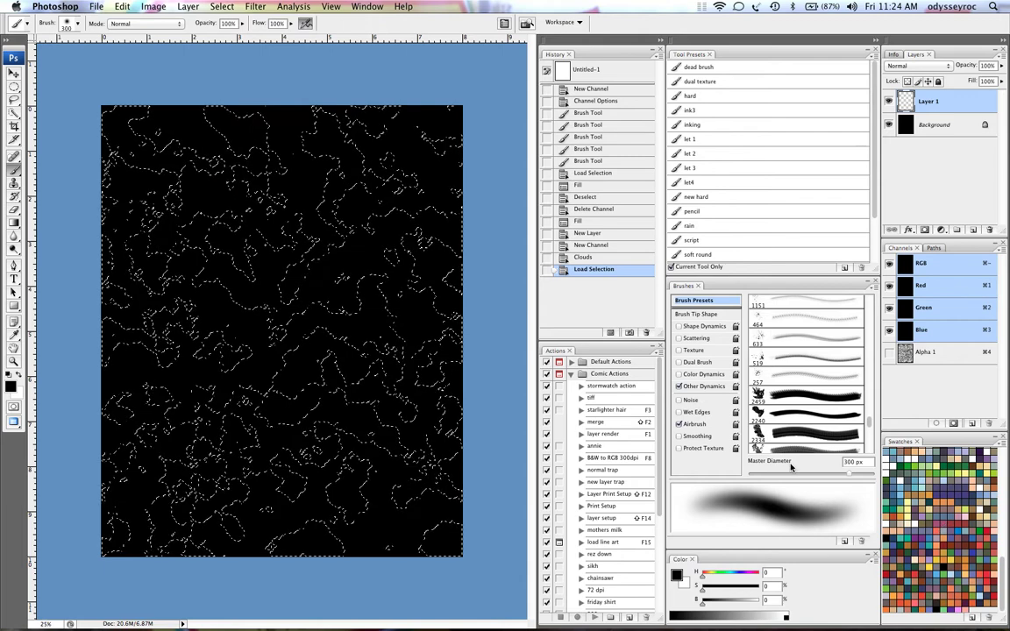
key(super+h)
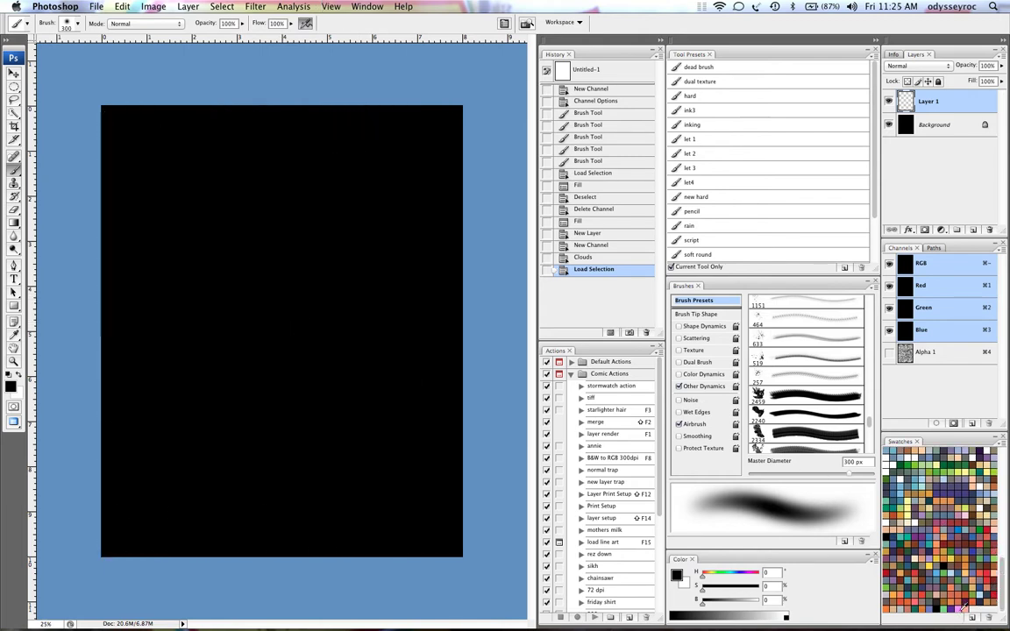
Step: Set the foreground colour to the purple Swatch 182, keeping the clouds selection loaded
double_click(954, 608)
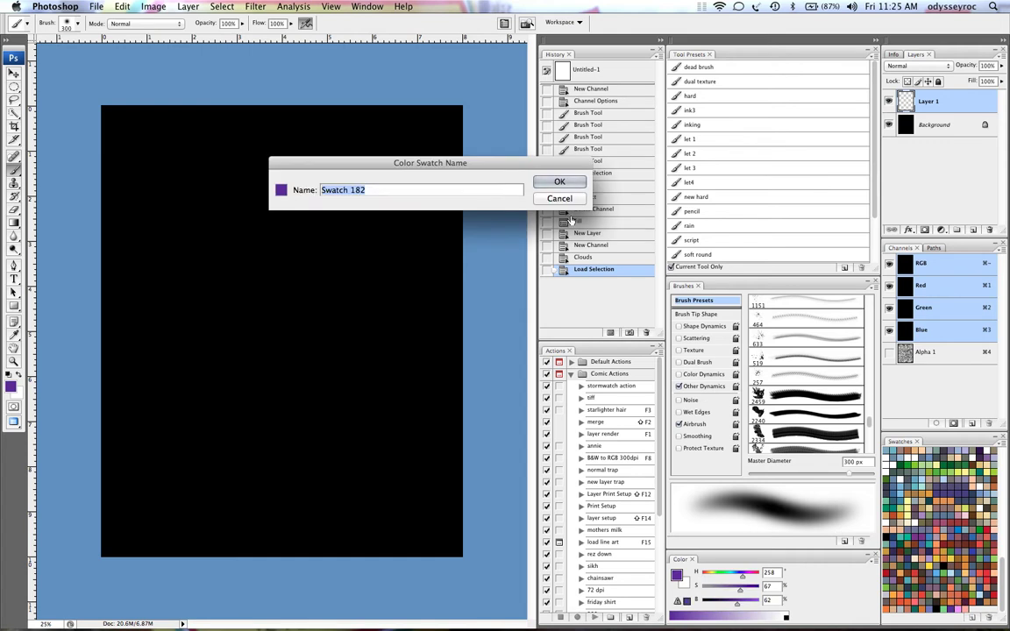
double_click(560, 201)
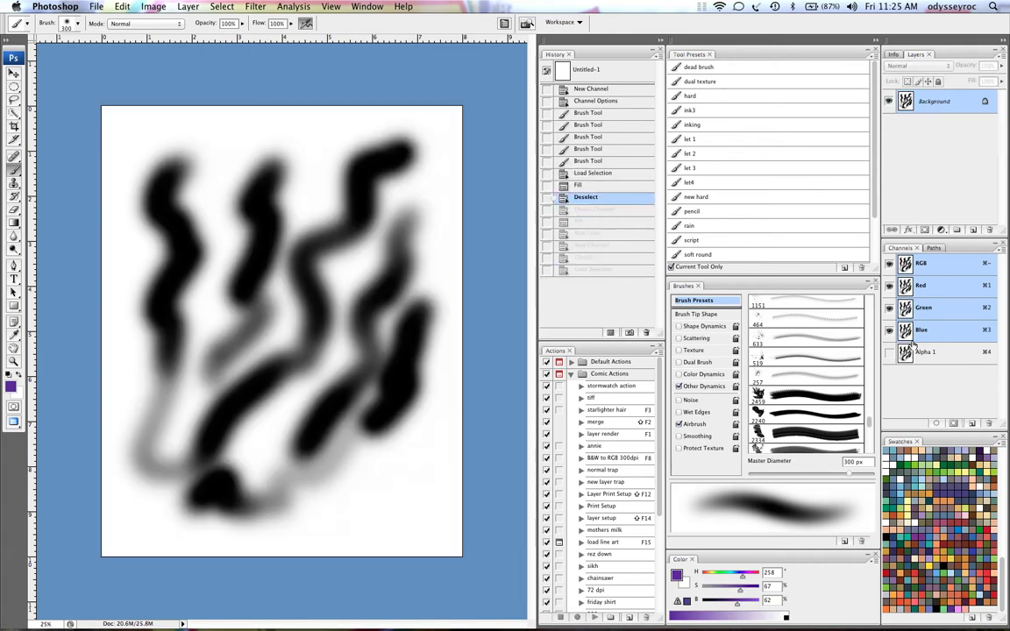
key(super+z)
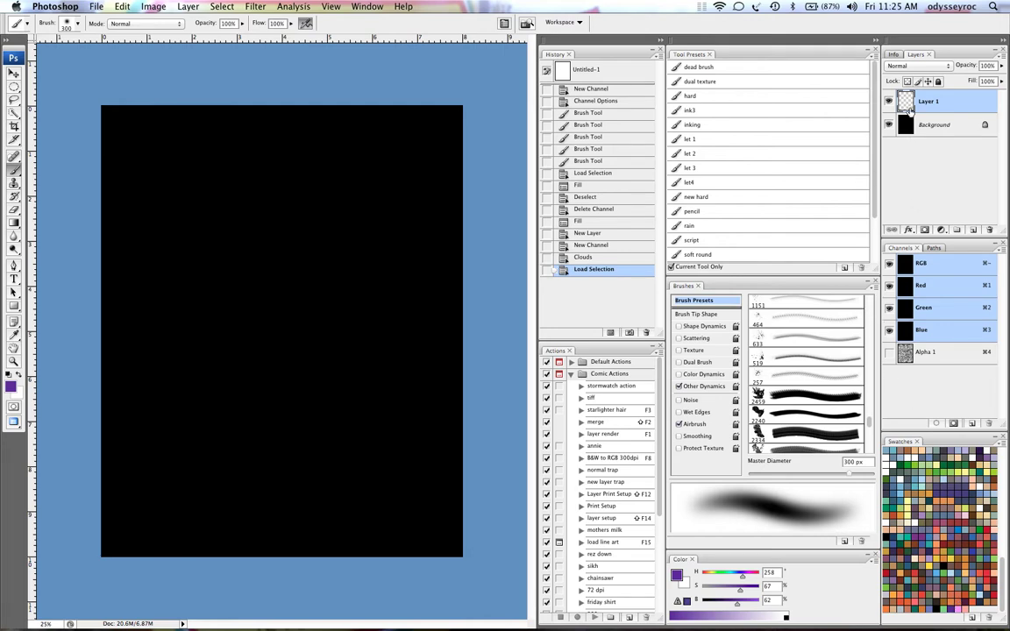
Step: Paint purple clouds over most of Layer 1 through the hidden selection with a soft 600 px brush, and deselect
key(super+h)
key(bracketright)
key(bracketright)
key(bracketright)
mouse_move(373, 195)
mouse_down()
mouse_move(342, 266)
mouse_move(342, 212)
mouse_move(283, 219)
mouse_move(221, 188)
mouse_move(192, 191)
mouse_move(265, 286)
mouse_move(242, 248)
mouse_move(248, 339)
mouse_move(217, 458)
mouse_move(208, 445)
mouse_move(274, 345)
mouse_move(313, 364)
mouse_move(384, 465)
mouse_up()
mouse_move(392, 355)
mouse_down()
mouse_move(360, 423)
mouse_move(218, 401)
mouse_move(171, 294)
mouse_up()
mouse_move(166, 285)
mouse_down()
mouse_move(180, 169)
mouse_move(417, 162)
mouse_move(323, 368)
mouse_move(173, 486)
mouse_move(353, 147)
mouse_move(429, 124)
mouse_up()
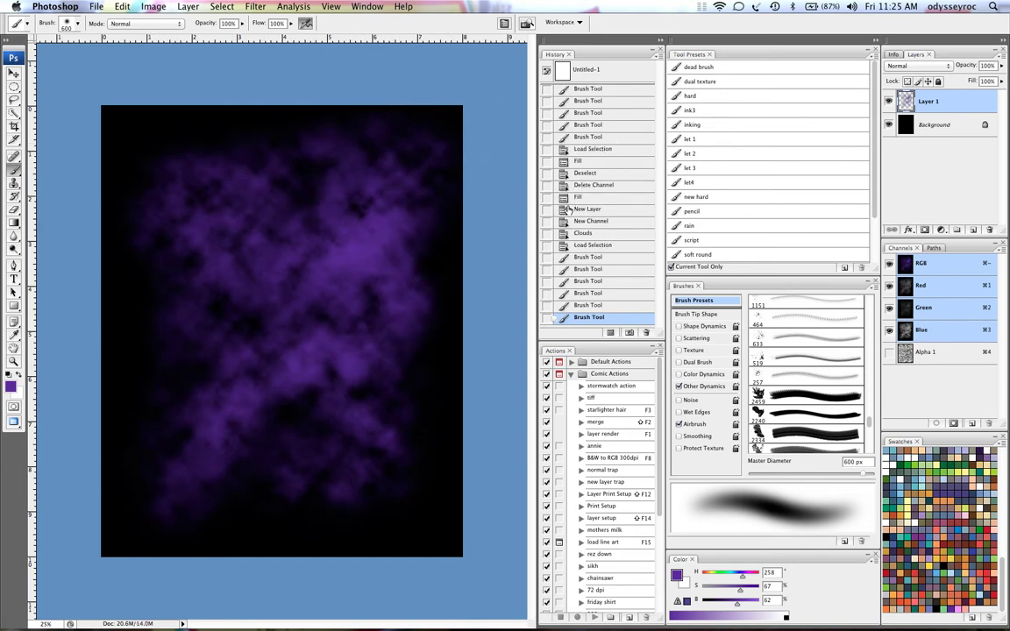
key(super+h)
key(super+d)
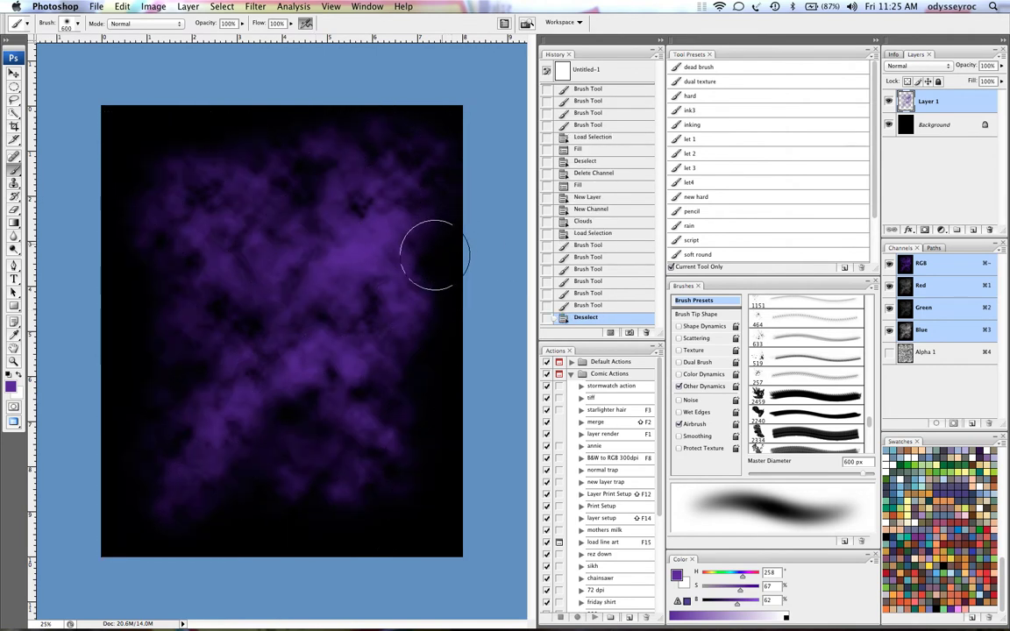
Step: Break up the purple clouds on Layer 1 by erasing scattered patches with a large soft eraser
key(e)
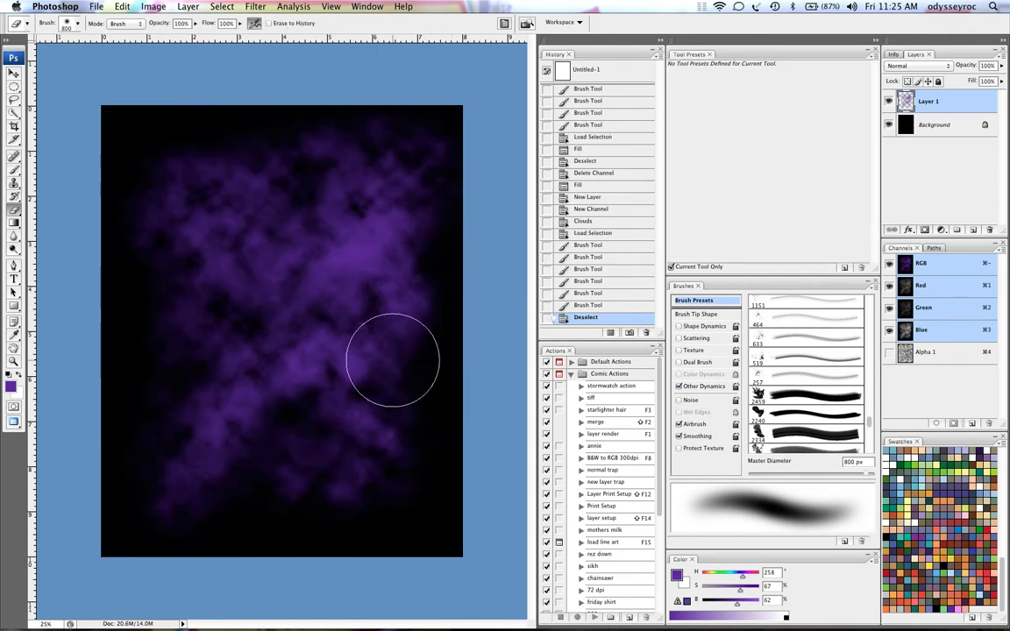
key(bracketleft)
key(bracketleft)
key(bracketleft)
key(bracketleft)
mouse_move(383, 349)
mouse_down()
mouse_move(388, 329)
mouse_move(366, 308)
mouse_move(315, 363)
mouse_up()
key(bracketright)
key(bracketright)
mouse_move(295, 242)
mouse_down()
mouse_move(331, 167)
mouse_move(277, 276)
mouse_move(213, 350)
mouse_up()
drag(214, 267, 199, 170)
mouse_move(316, 388)
mouse_down()
mouse_move(326, 406)
mouse_move(293, 372)
mouse_up()
drag(278, 394, 263, 473)
drag(207, 410, 190, 374)
drag(238, 277, 273, 228)
mouse_move(354, 218)
mouse_down()
mouse_move(361, 286)
mouse_move(349, 325)
mouse_up()
mouse_move(386, 298)
mouse_down()
mouse_move(427, 265)
mouse_move(394, 227)
mouse_up()
mouse_move(239, 195)
mouse_down()
mouse_move(216, 154)
mouse_move(224, 165)
mouse_up()
drag(342, 254, 360, 289)
drag(392, 437, 382, 403)
Step: Brush soft purple over the upper-right clouds on Layer 1 with a 300 px brush at 22% flow
key(b)
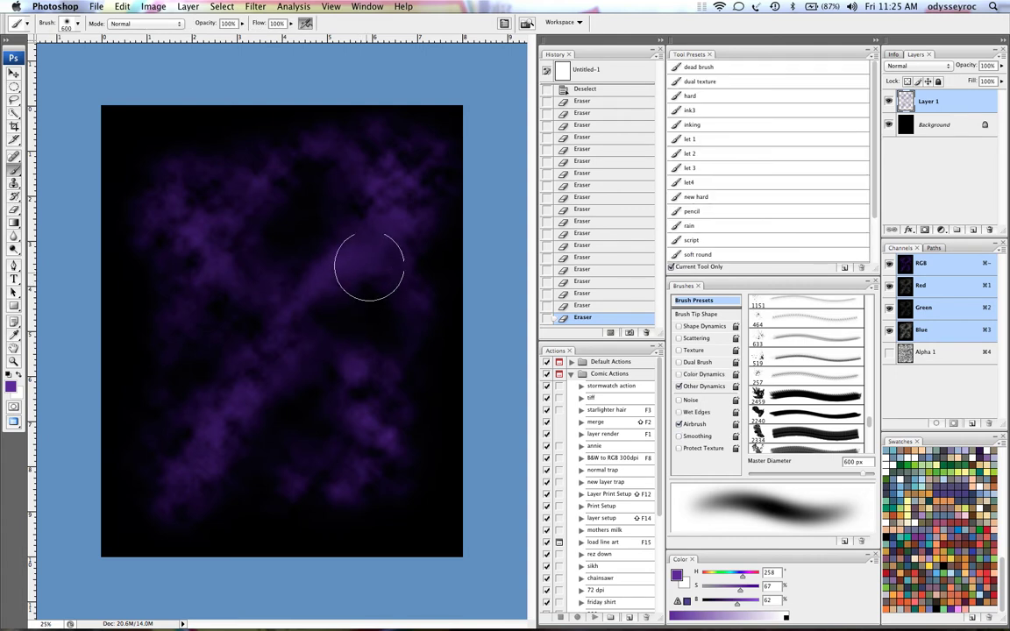
key(bracketleft)
key(bracketleft)
key(bracketleft)
key(bracketleft)
key(bracketleft)
key(bracketright)
key(2)
key(2)
drag(390, 221, 325, 298)
key(bracketright)
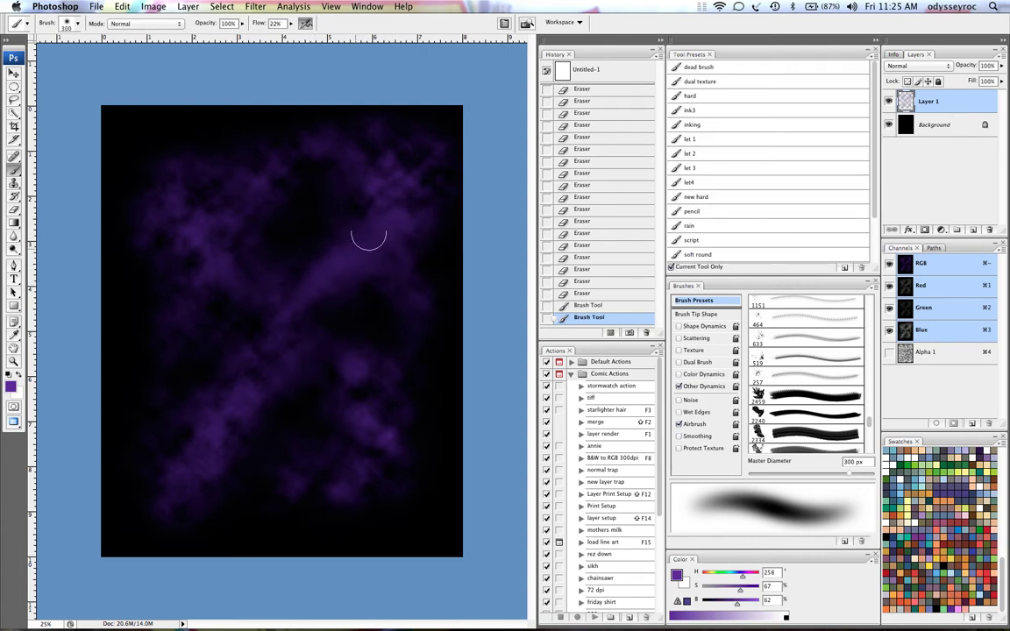
Step: Blend faint purple haze across the remaining clouds on Layer 1, enlarging the 22% flow brush to 500 px
drag(319, 243, 291, 311)
key(bracketright)
mouse_move(357, 183)
mouse_down()
mouse_move(291, 321)
mouse_move(343, 341)
mouse_move(345, 355)
mouse_up()
key(bracketright)
drag(253, 368, 215, 371)
drag(245, 441, 289, 386)
mouse_move(365, 372)
mouse_down()
mouse_move(322, 386)
mouse_move(374, 412)
mouse_move(340, 386)
mouse_up()
drag(210, 460, 166, 493)
drag(137, 463, 199, 436)
drag(364, 279, 384, 161)
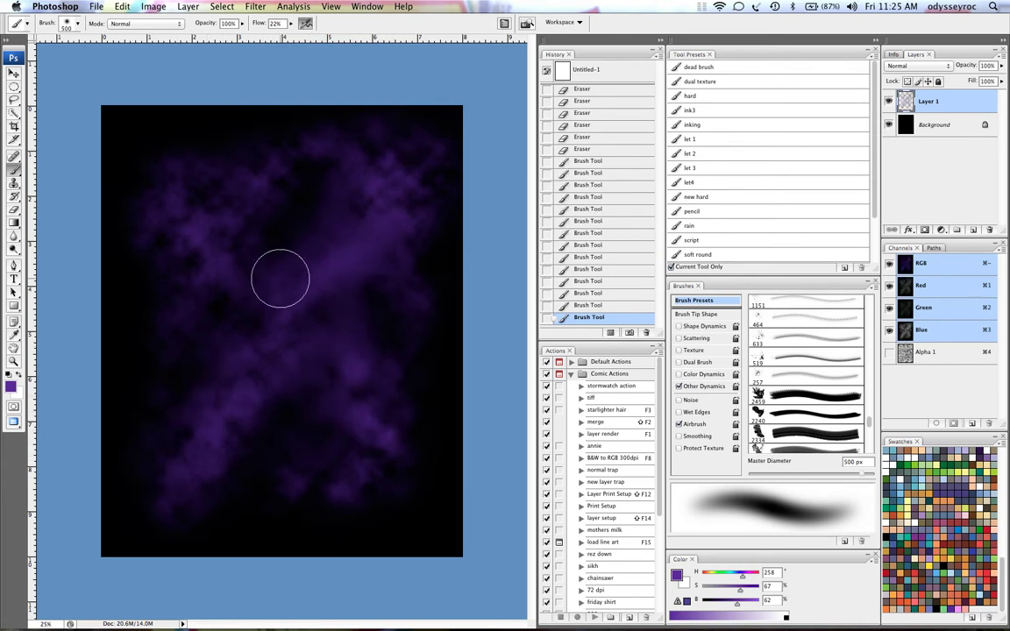
click(359, 318)
click(246, 316)
click(184, 346)
click(296, 190)
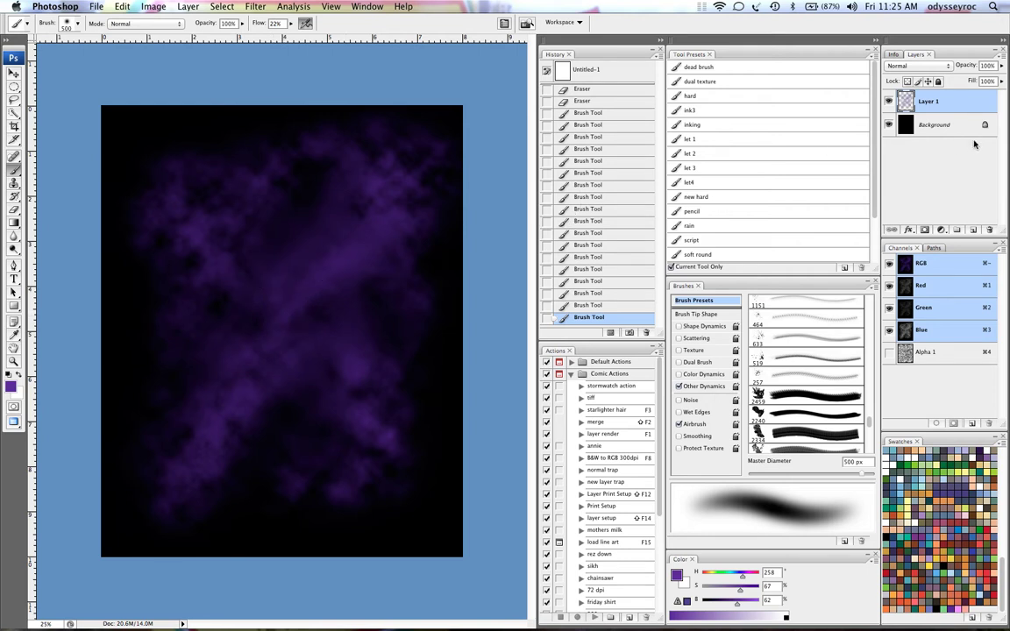
Step: Add a new layer above Layer 1 and make white the foreground colour
click(972, 230)
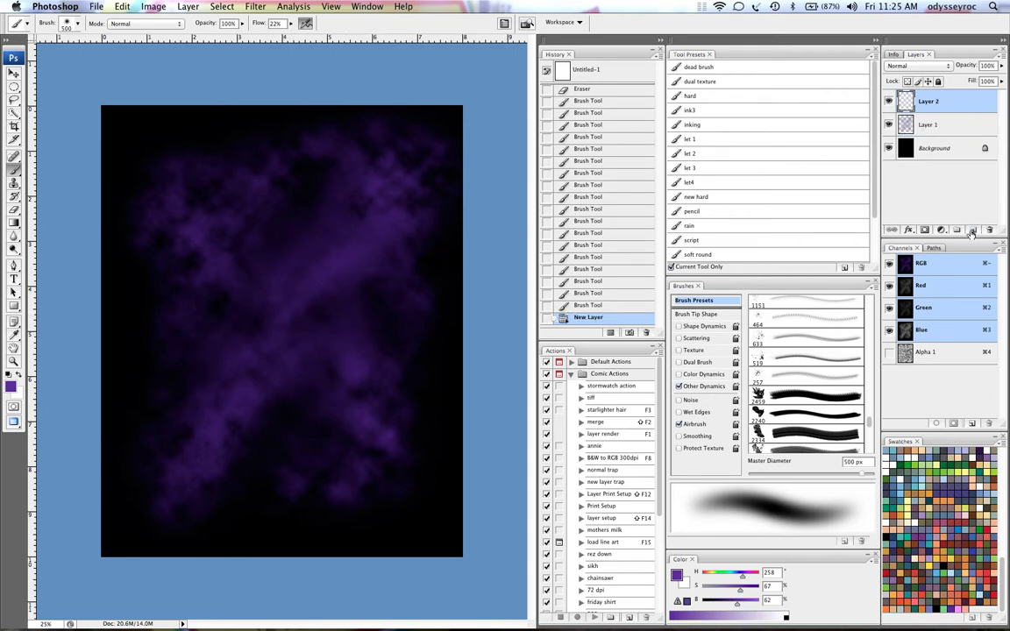
key(x)
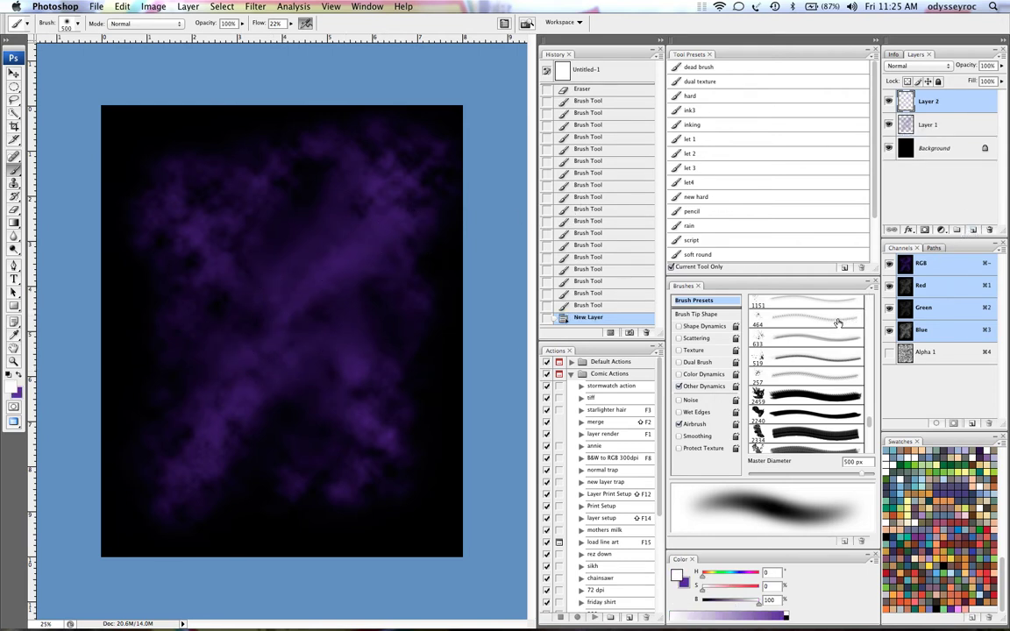
Step: Choose the 1151 px speckle brush preset for Layer 2 and enlarge it to 1300 px
click(838, 324)
click(837, 303)
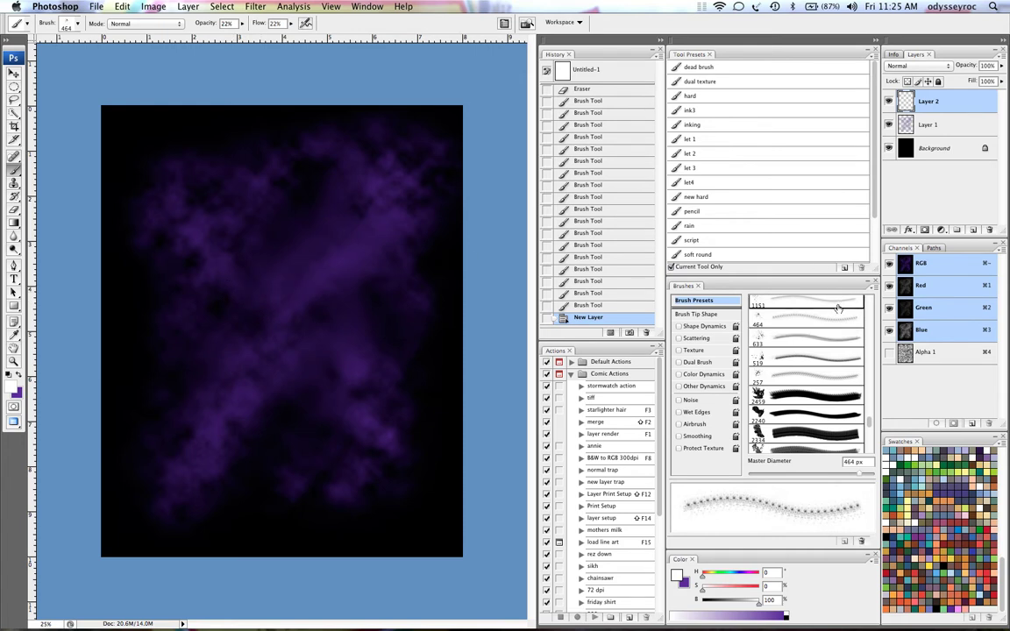
key(bracketright)
key(bracketright)
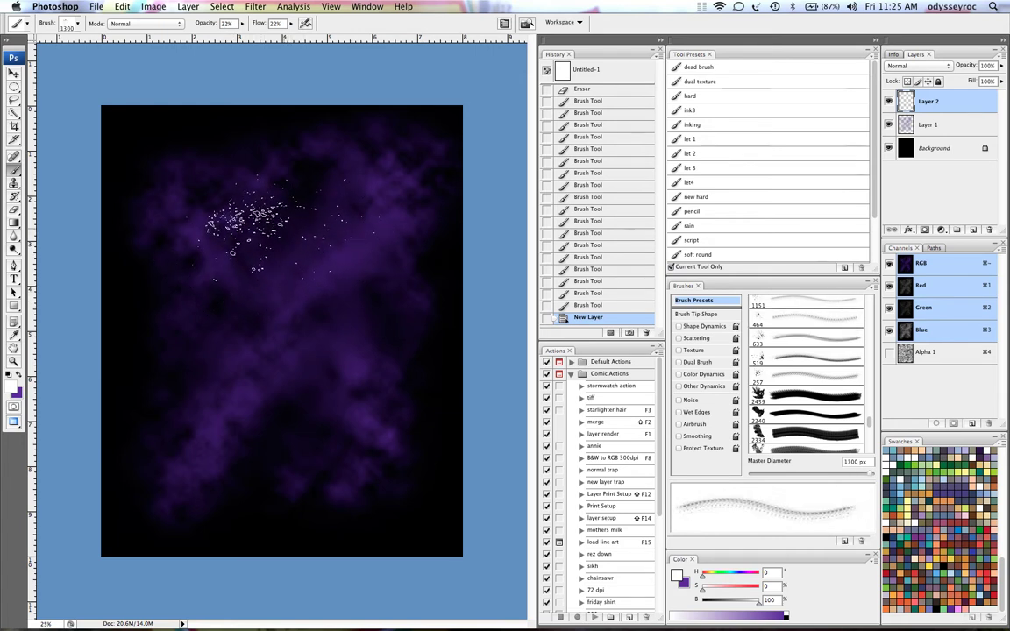
Step: Try one faint speckle stamp on the upper clouds, and raise the brush's opacity and flow to 100%
click(288, 228)
key(2)
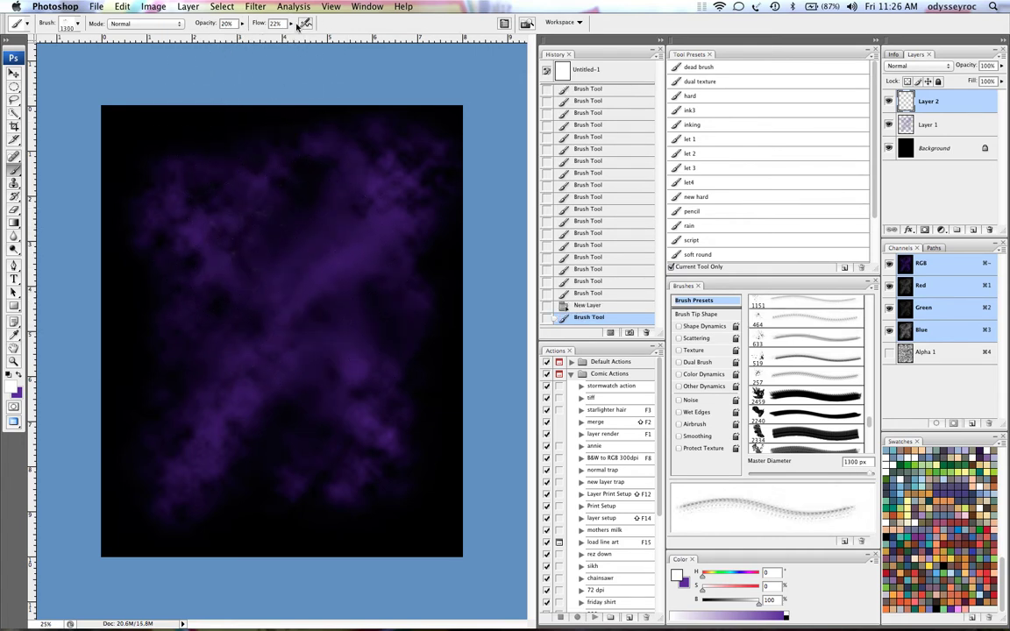
click(290, 24)
click(243, 23)
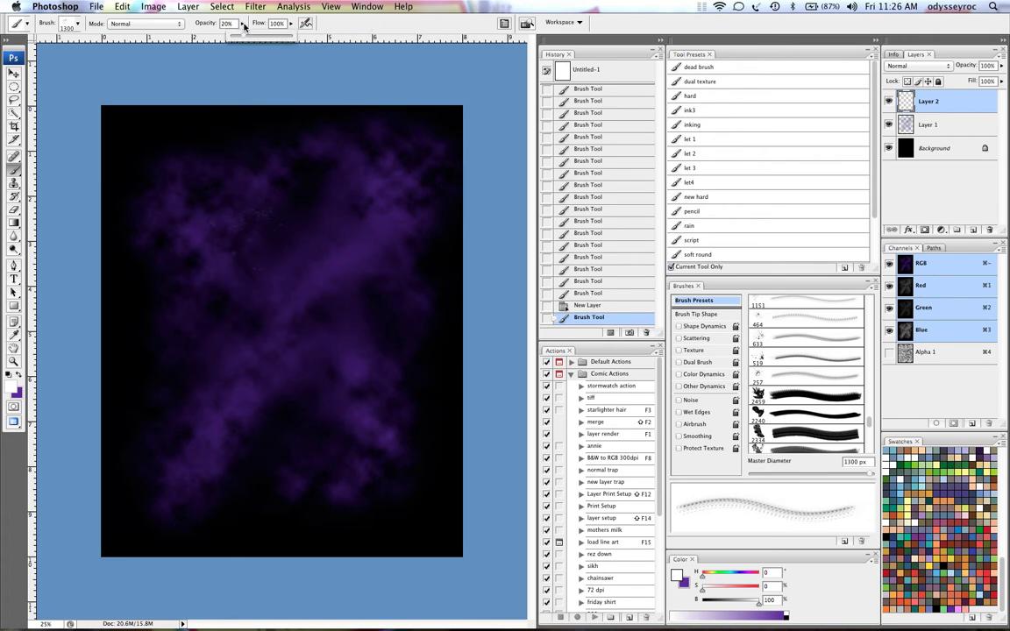
Step: Stamp white star clusters across the whole canvas on Layer 2 with the 1300 px speckle brush
click(238, 225)
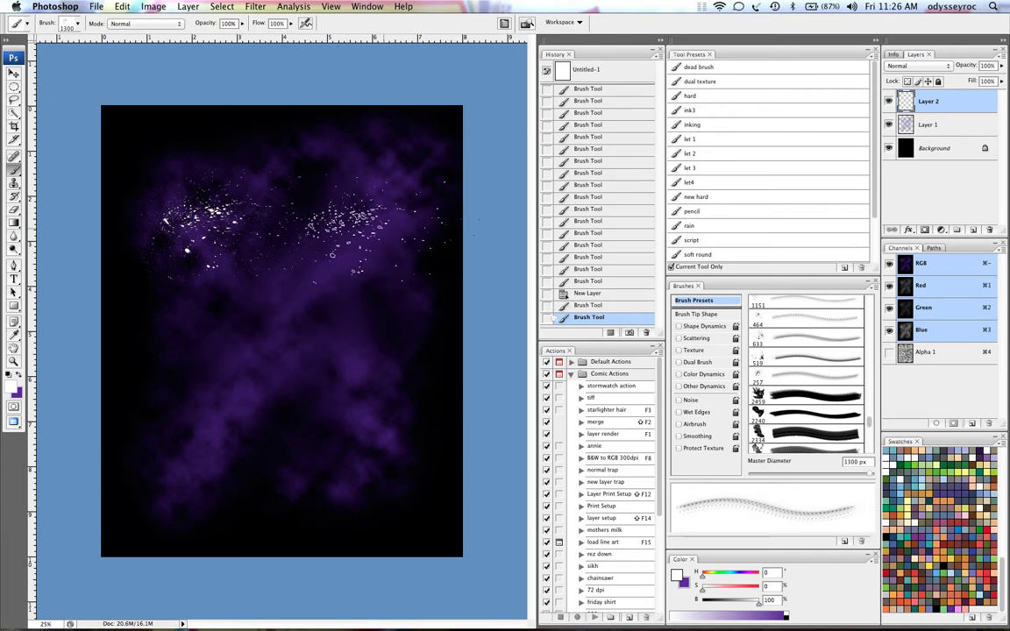
click(359, 258)
click(278, 355)
click(200, 314)
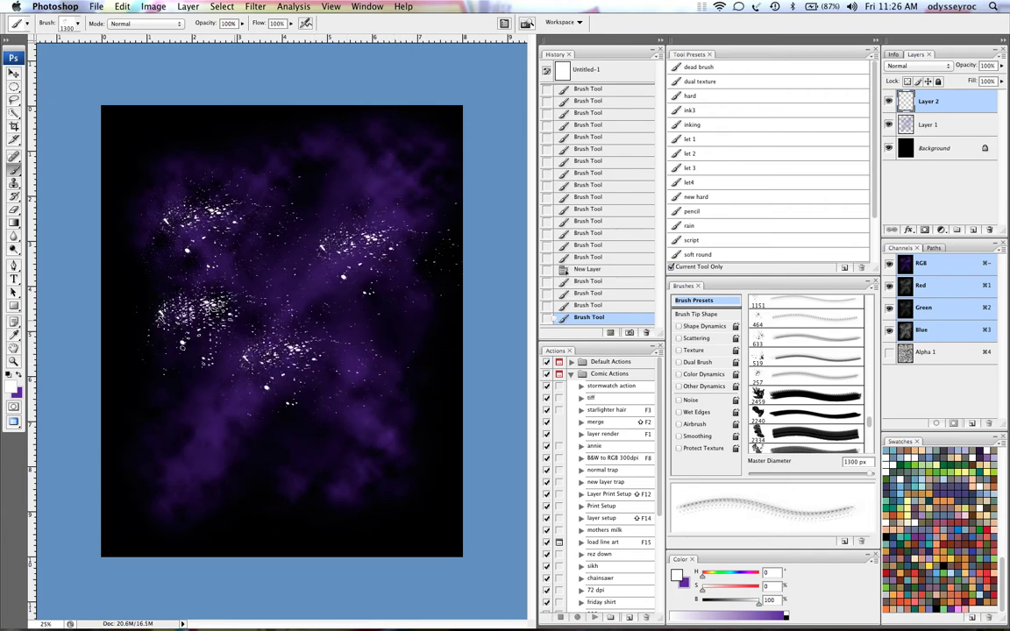
click(193, 480)
click(350, 158)
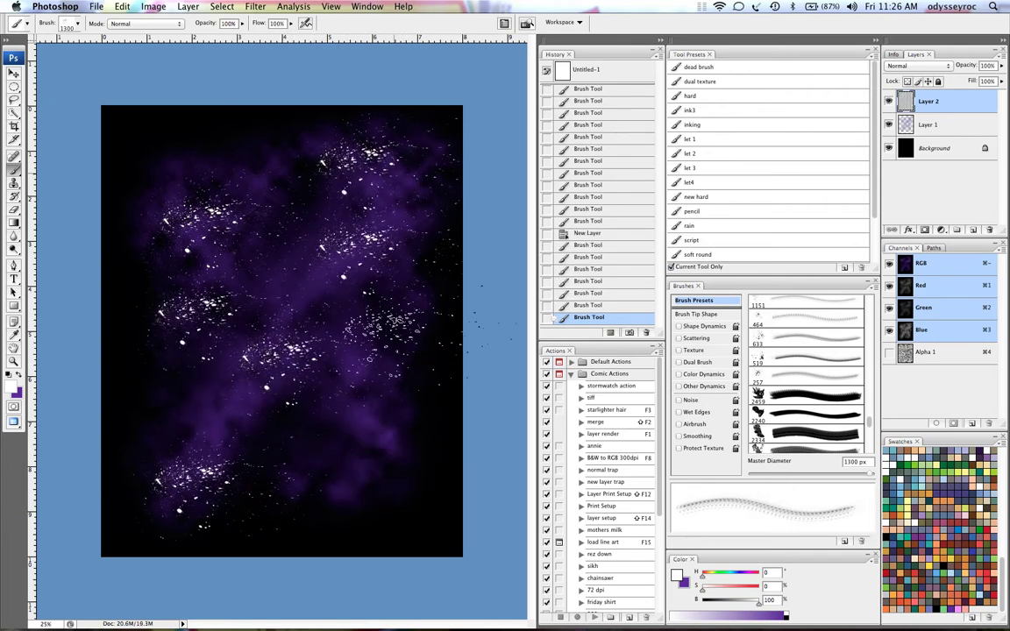
click(381, 464)
click(154, 147)
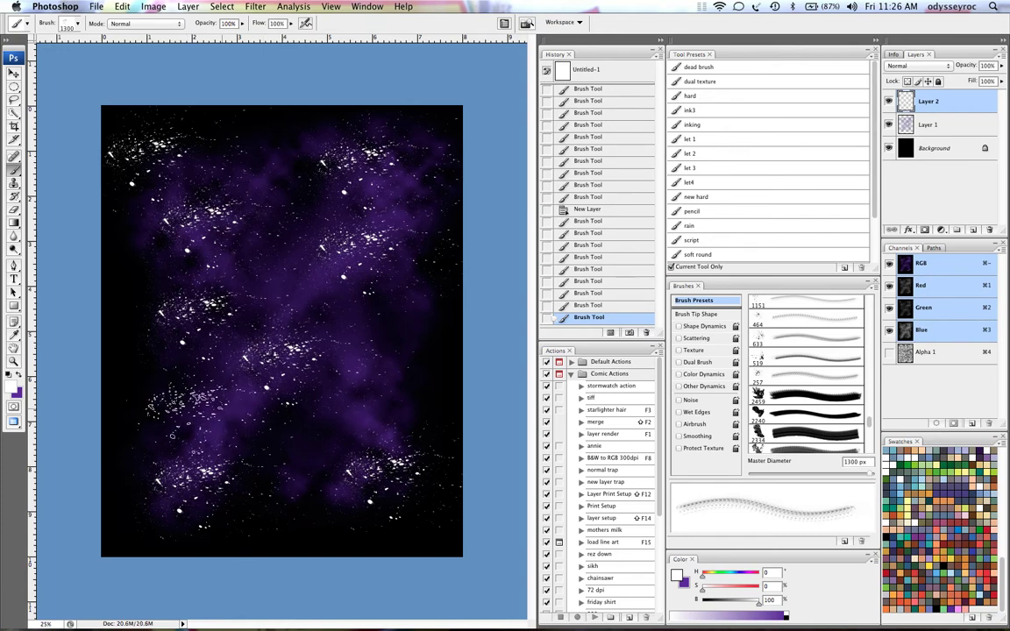
click(182, 399)
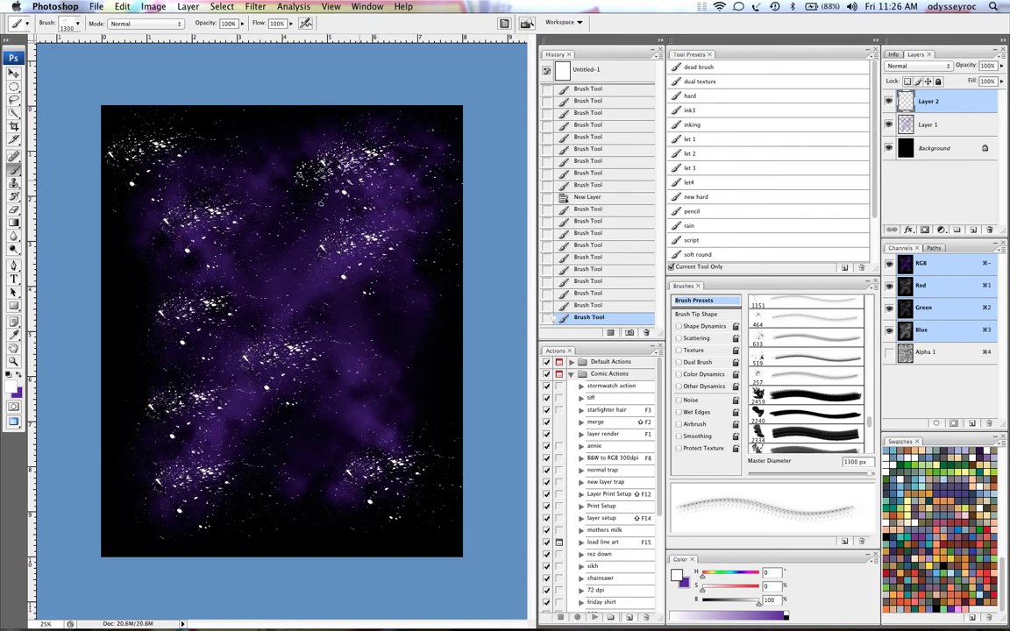
Step: Thin the star cluster right of the upper centre on Layer 2 with a soft eraser, sizing it to 400 px
key(e)
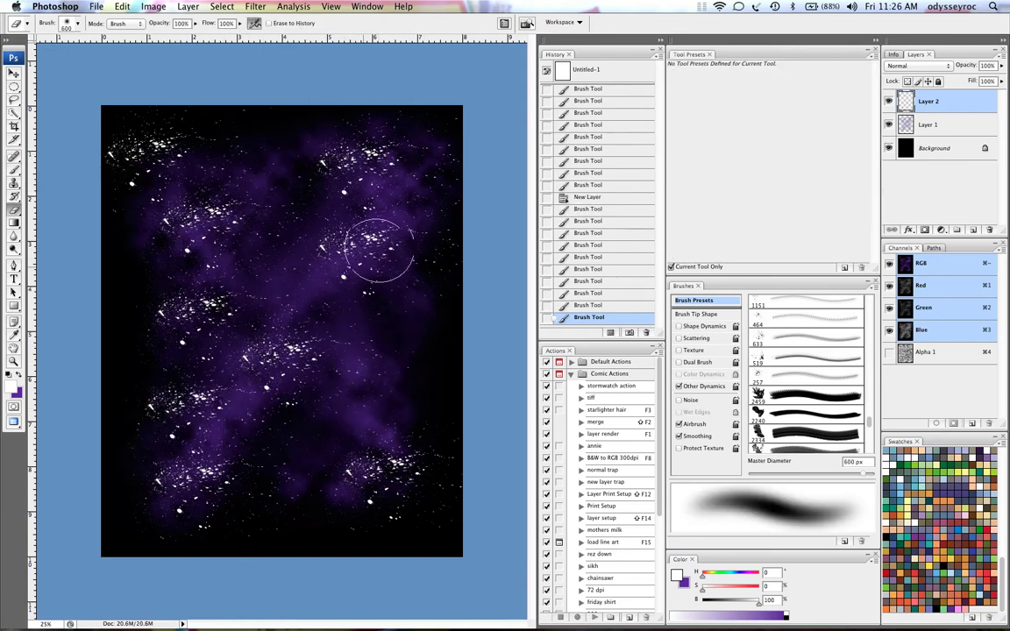
key(bracketleft)
key(bracketleft)
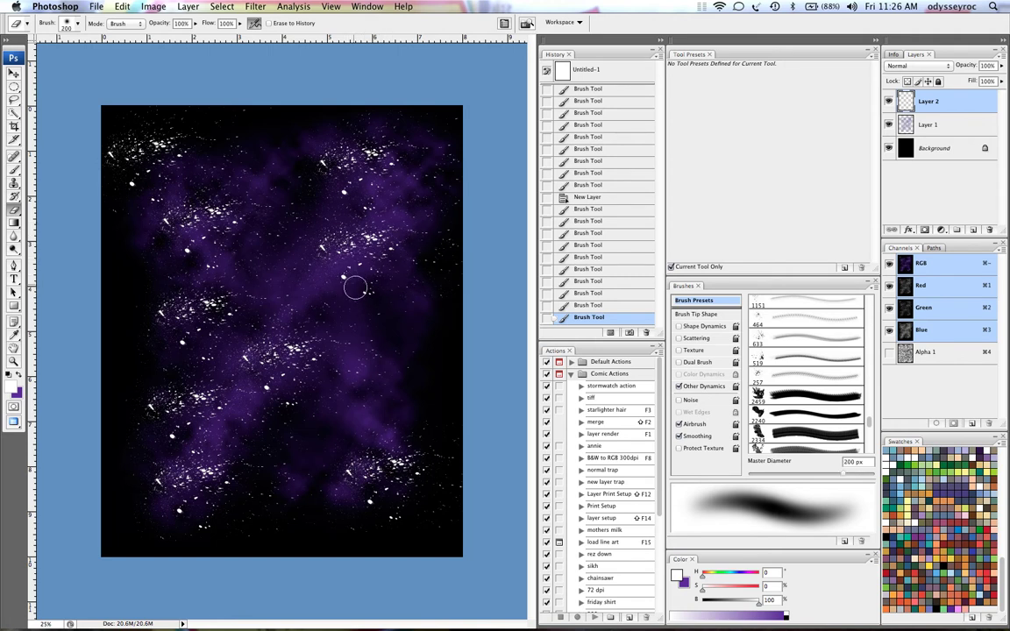
click(334, 255)
key(bracketright)
key(bracketright)
click(349, 246)
Step: Fade the upper-right, upper-left and middle-left star clusters on Layer 2 with the 400 px soft eraser
click(351, 155)
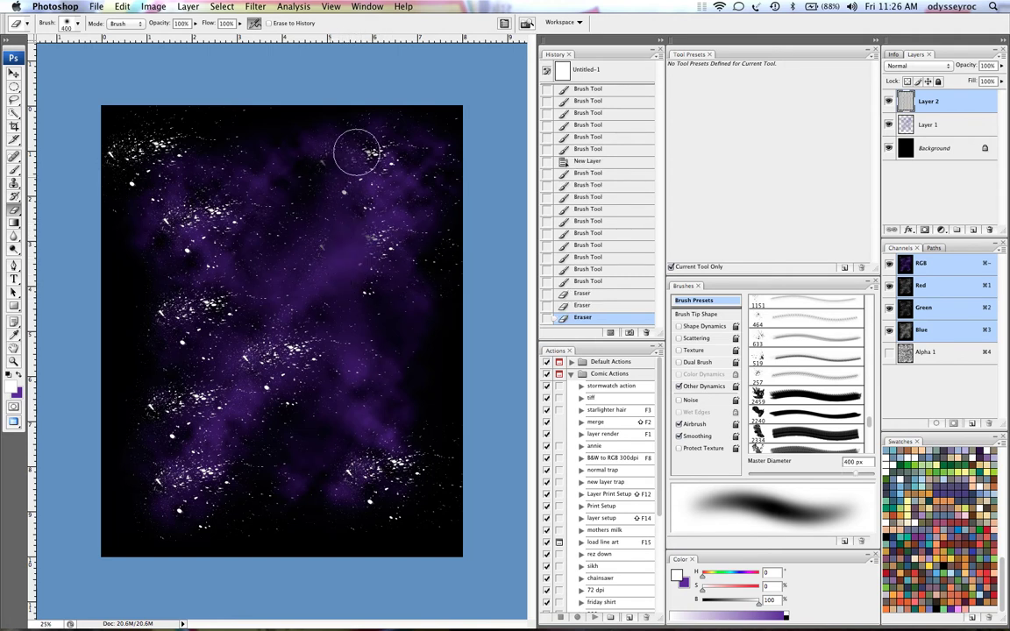
click(356, 156)
click(362, 182)
click(366, 200)
drag(166, 152, 124, 156)
drag(192, 327, 189, 344)
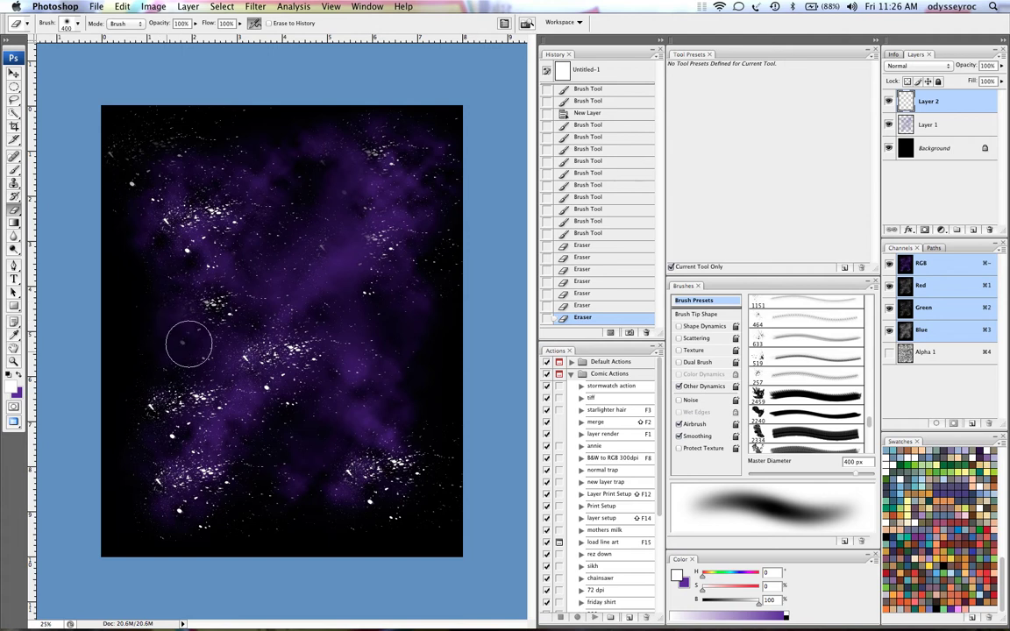
Step: Fade parts of the lower-right, lower-left and central star clusters on Layer 2 with the 400 px soft eraser
click(391, 450)
click(386, 459)
click(368, 472)
click(354, 476)
click(161, 415)
click(154, 393)
click(143, 412)
click(253, 353)
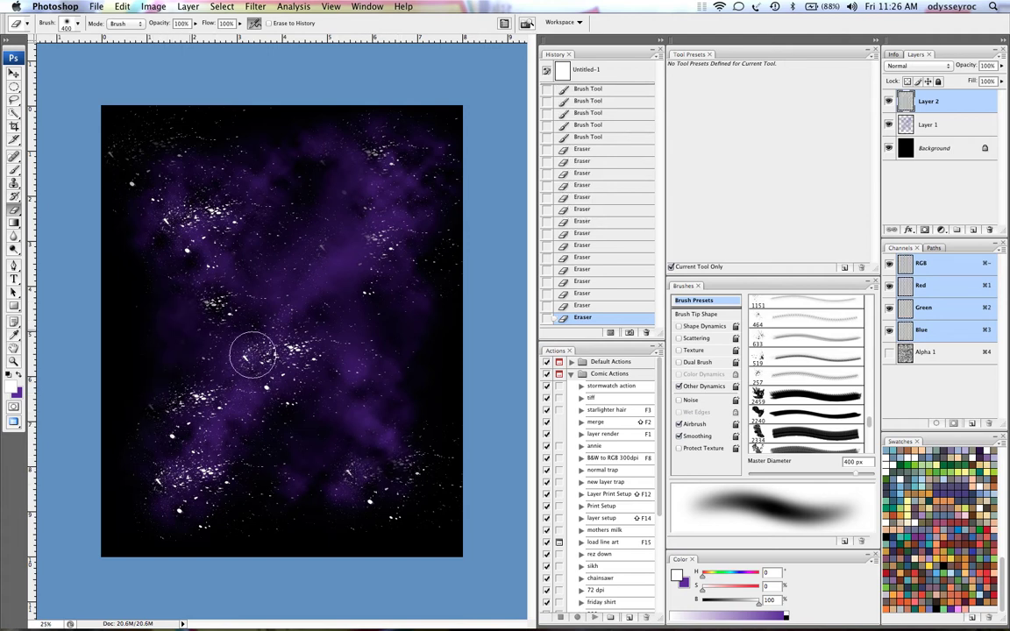
click(316, 360)
click(294, 329)
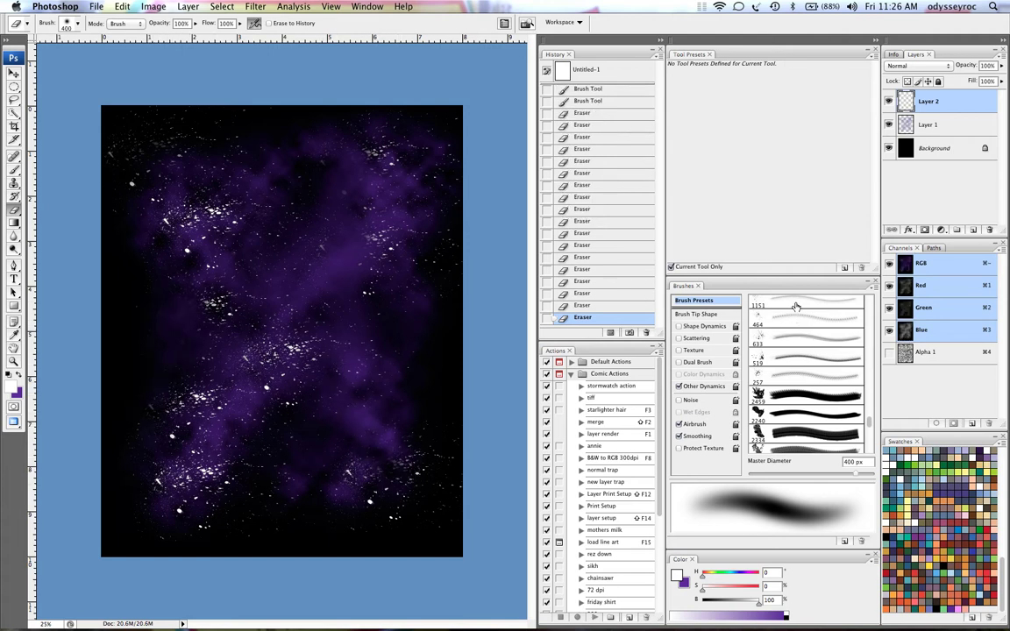
Step: Break up the stars on Layer 2 by erasing with the 464 px speckle tip enlarged to 1100 px
click(796, 306)
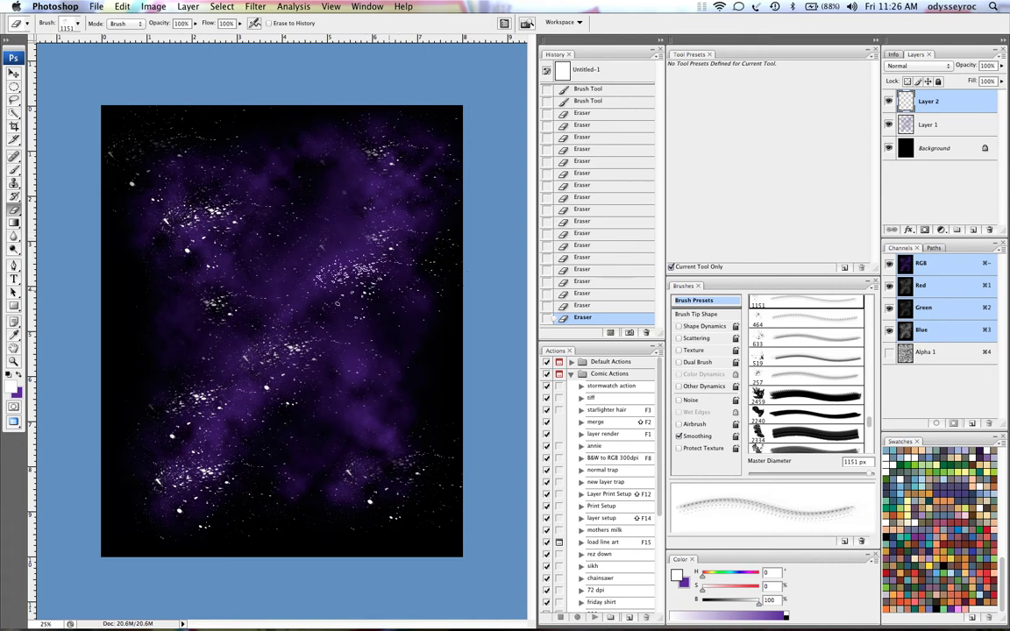
click(337, 302)
click(817, 325)
key(bracketright)
key(bracketright)
key(bracketright)
key(bracketright)
key(bracketright)
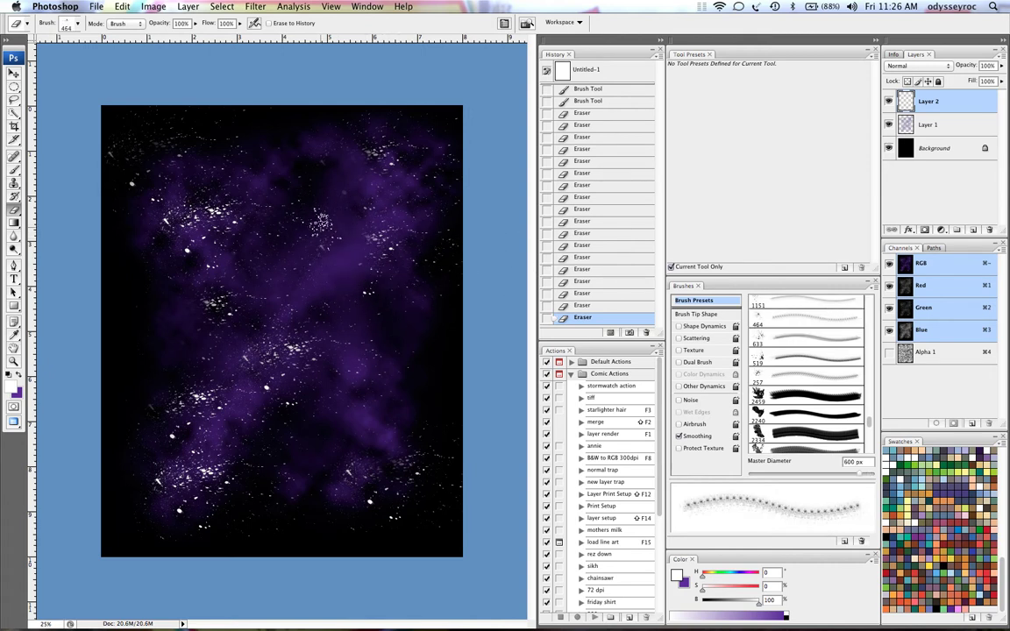
click(338, 317)
key(bracketright)
key(bracketright)
click(255, 307)
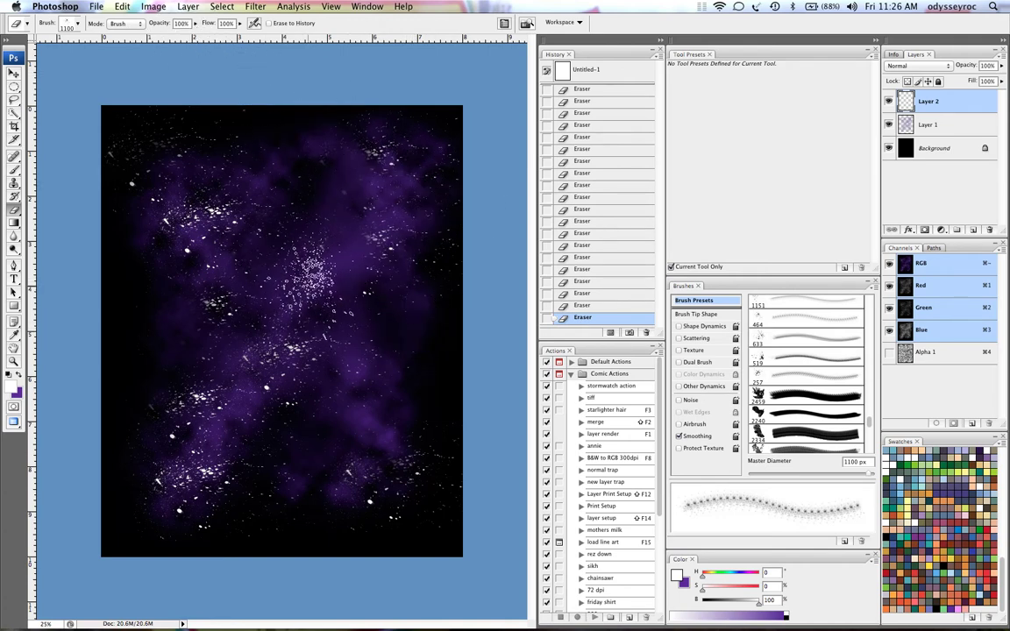
Step: Return to the Brush tool, compare the 257 and 519 px speckle tips, and choose the 464 px one
key(b)
click(818, 381)
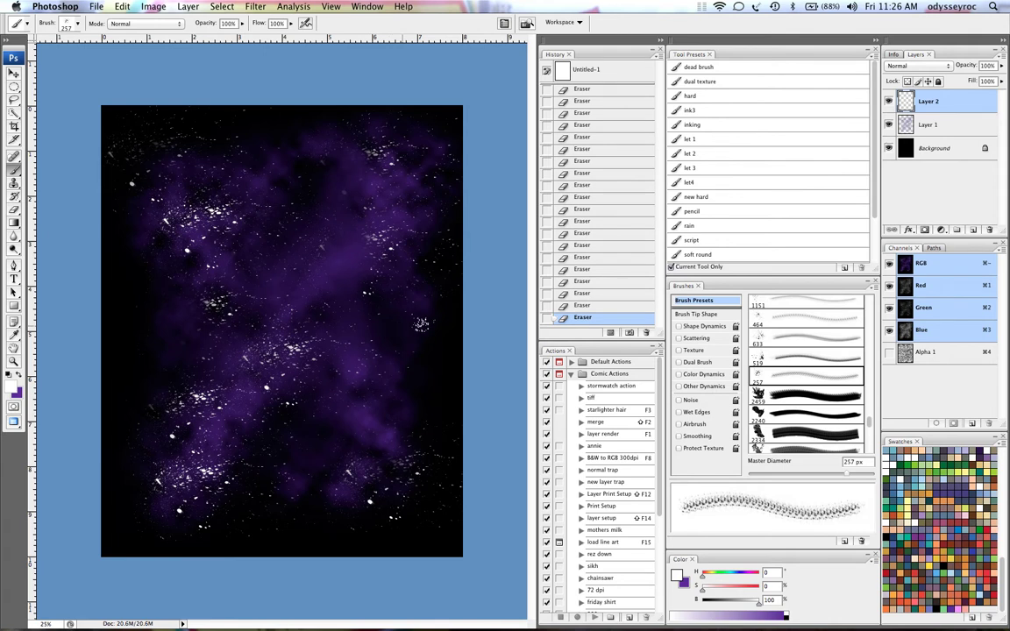
click(794, 355)
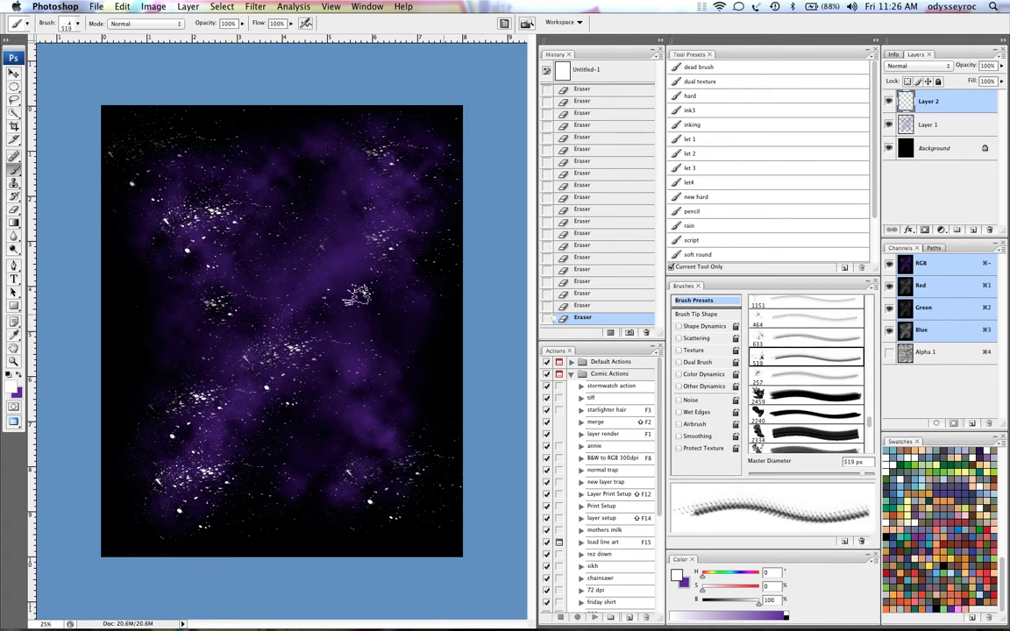
click(791, 315)
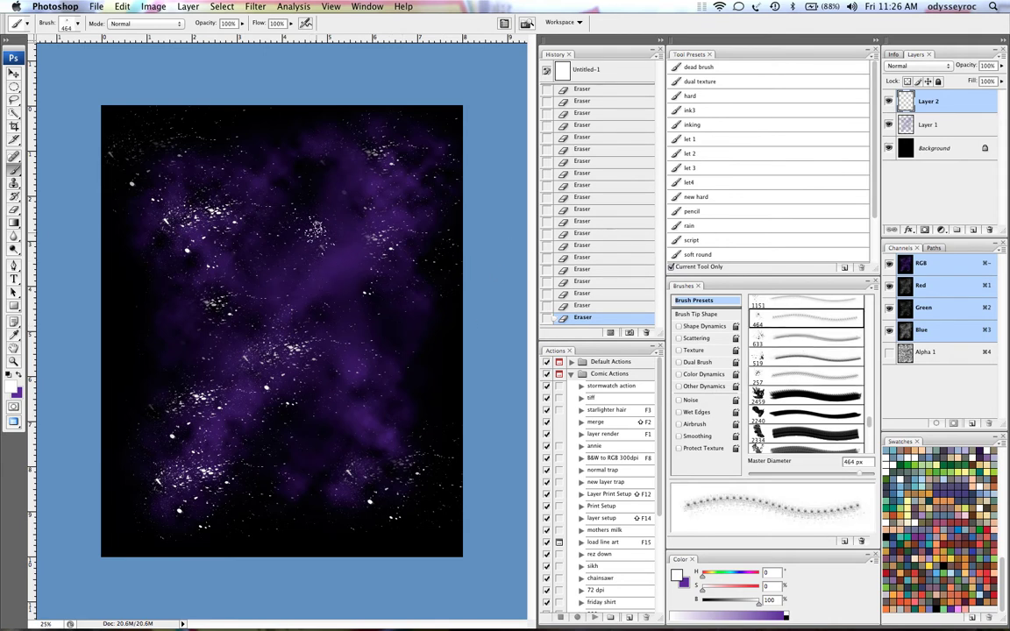
Step: Stamp four dense white star bursts around Layer 2, enlarging the speckle brush up to 1000 px
key(])
key(])
key(])
key(])
click(326, 214)
key(])
key(])
key(])
click(216, 381)
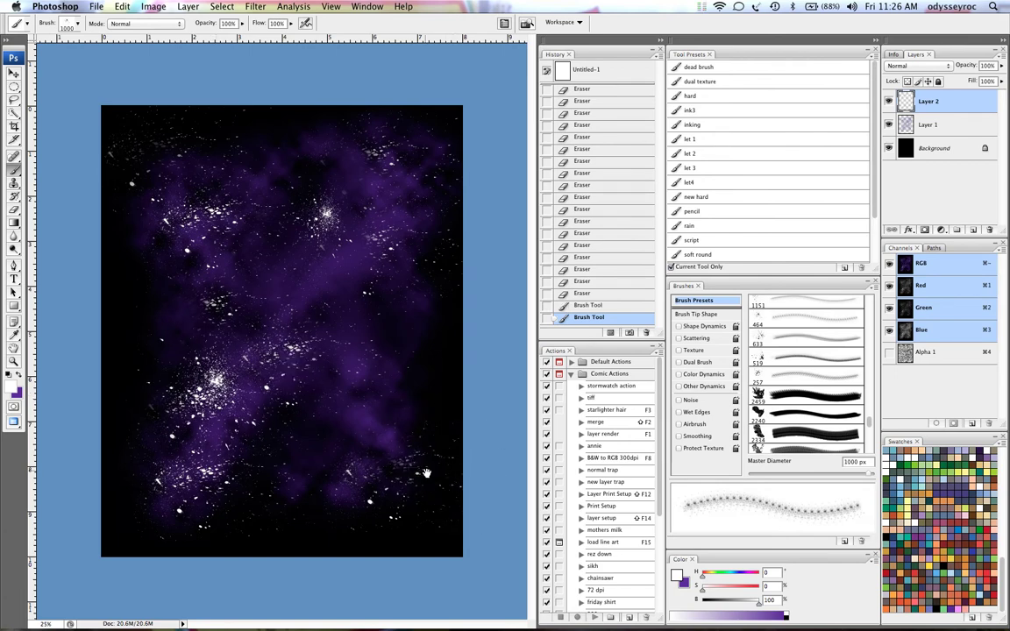
click(430, 457)
click(281, 140)
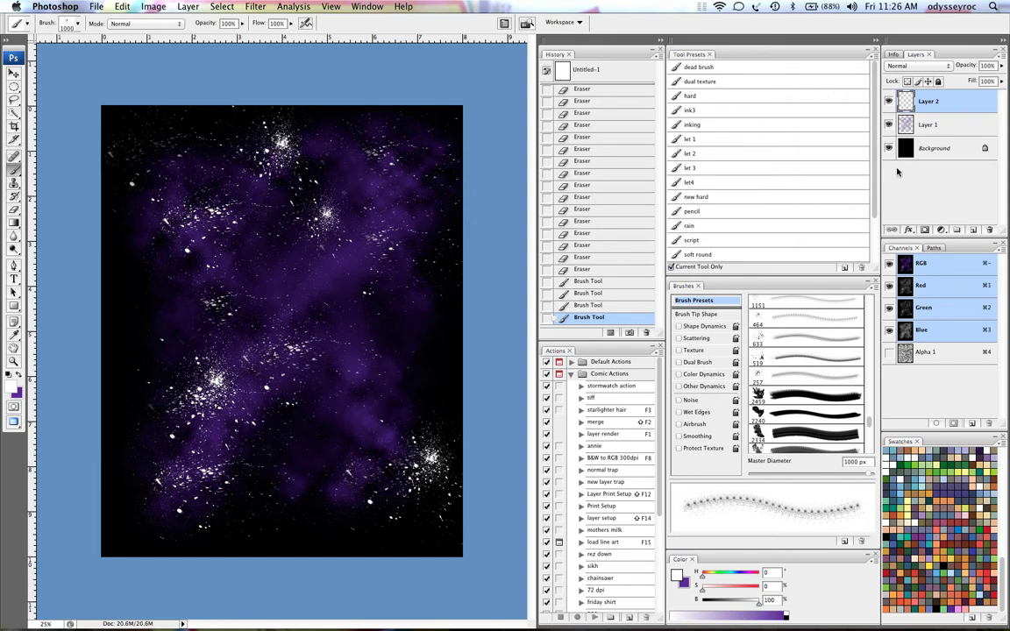
Step: Add a new layer directly above Layer 1 and load the soft round brush with light pink (H 285, S 40, B 100)
click(929, 131)
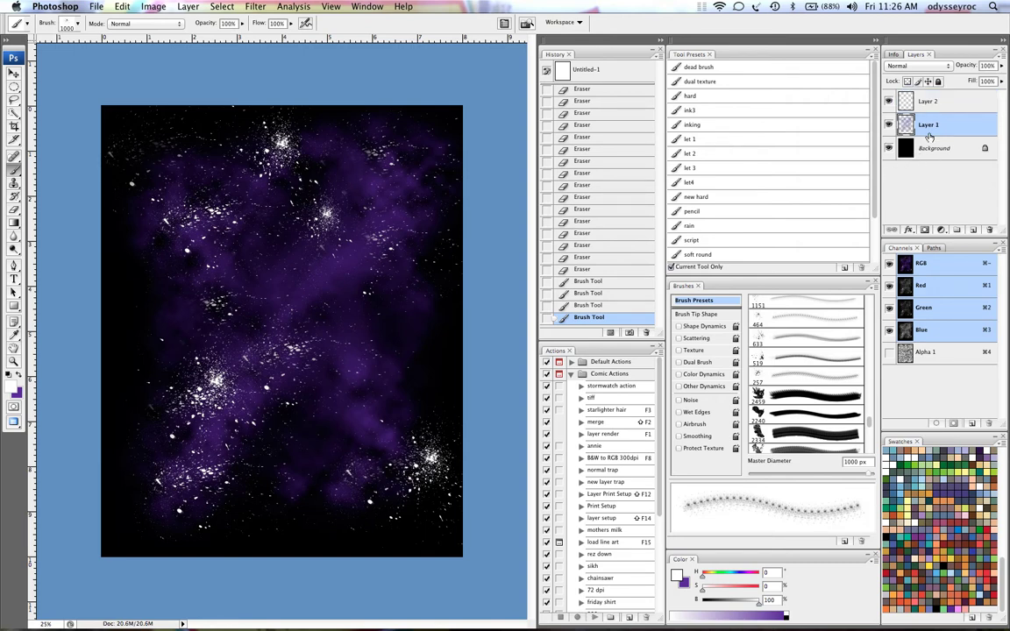
click(973, 230)
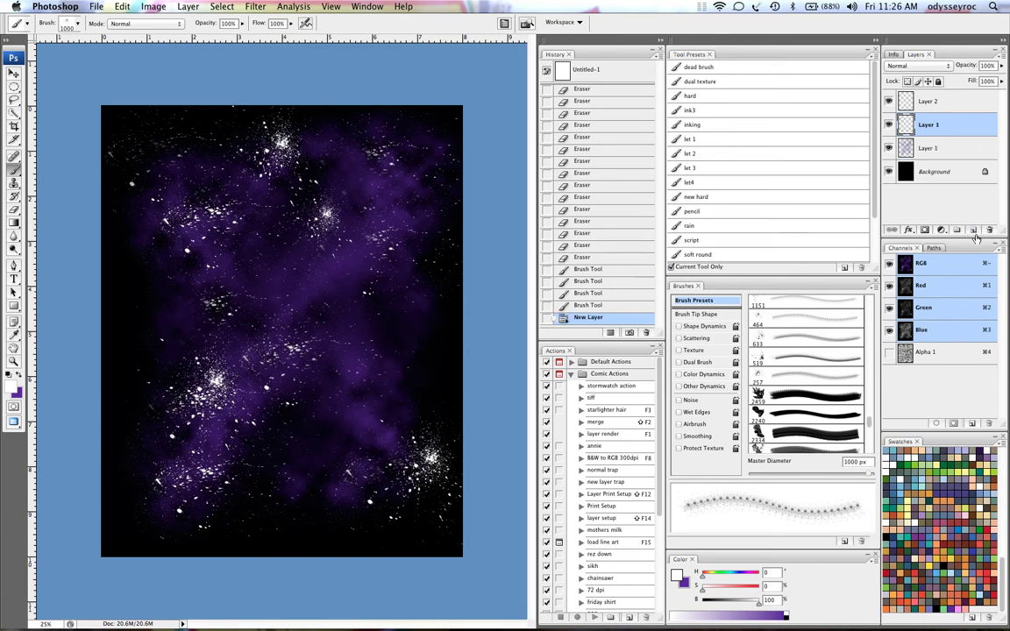
click(958, 608)
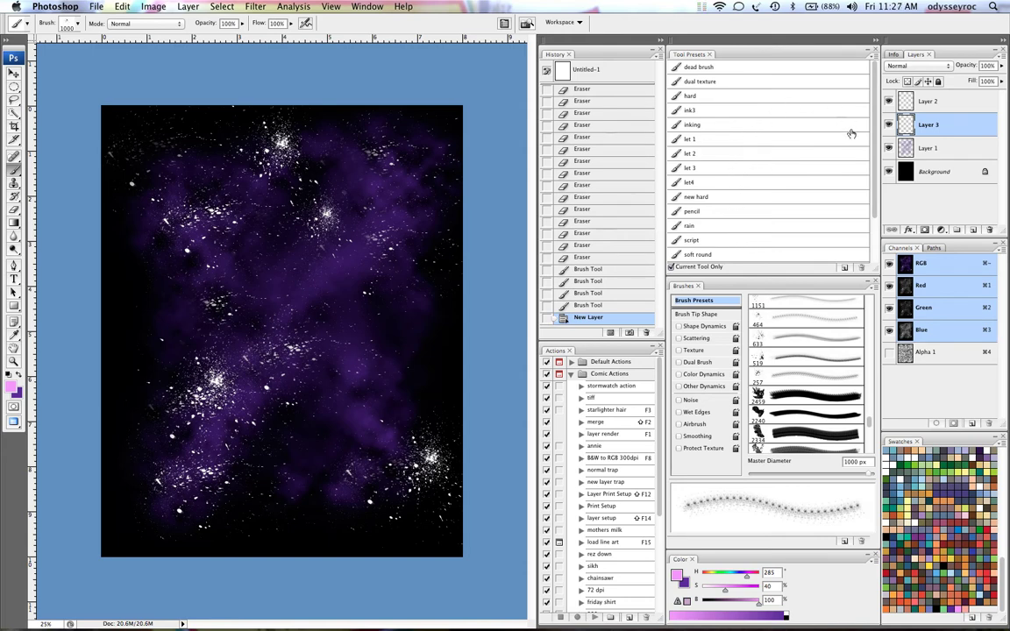
click(724, 255)
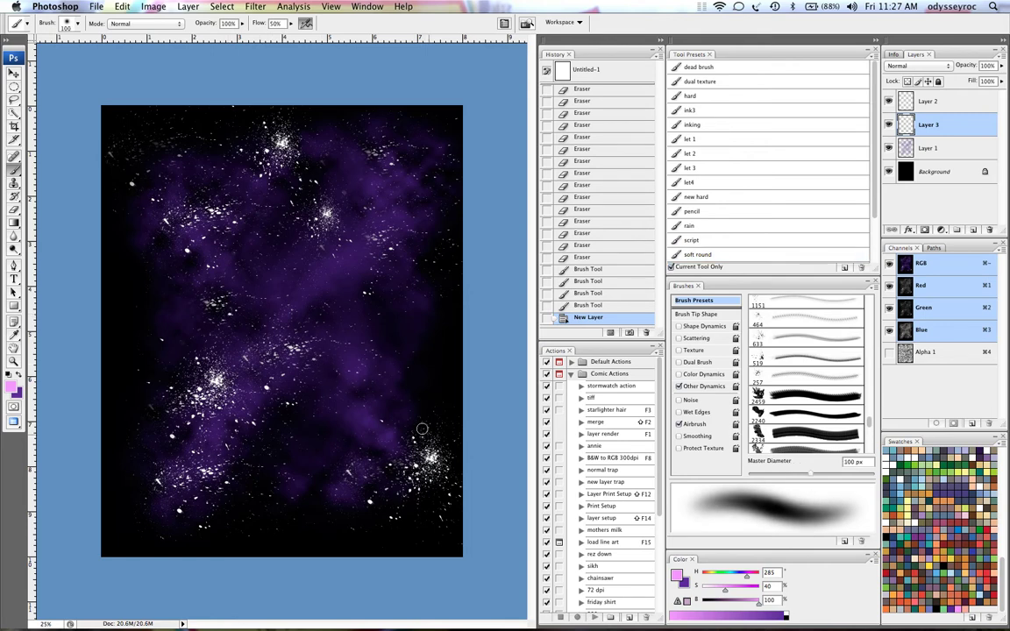
Step: Dab small pink glows on Layer 3 over bright stars around the centre and lower left with a 90 px brush
key(bracketleft)
click(321, 218)
click(316, 217)
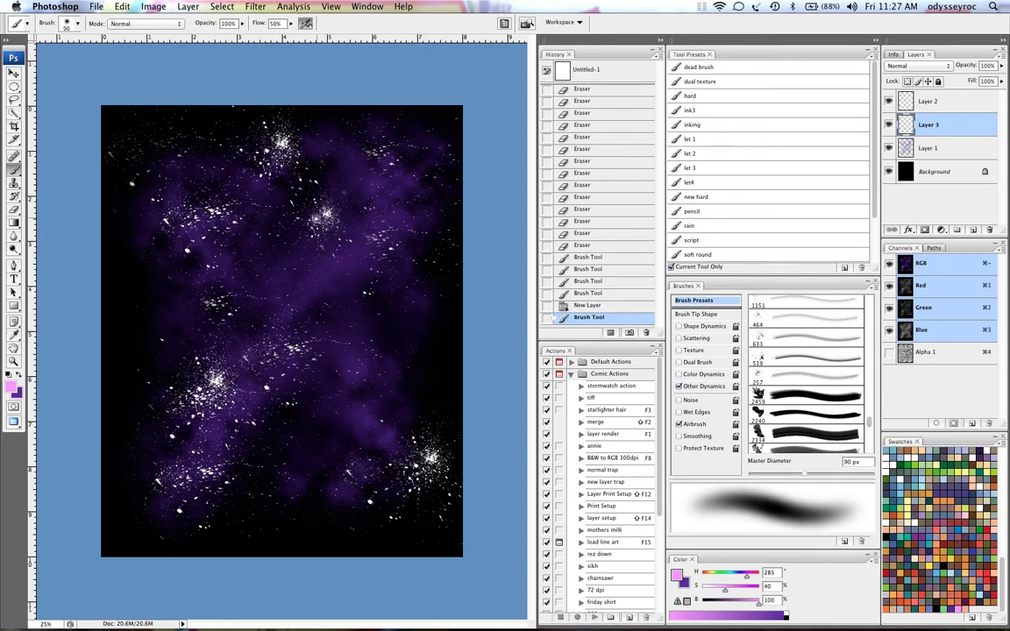
click(364, 293)
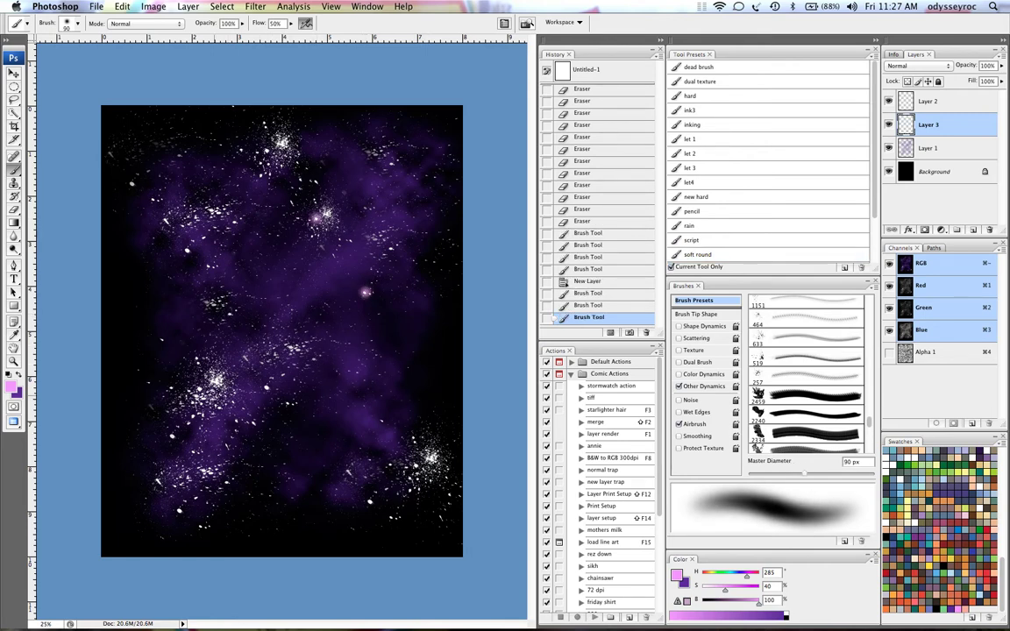
click(200, 360)
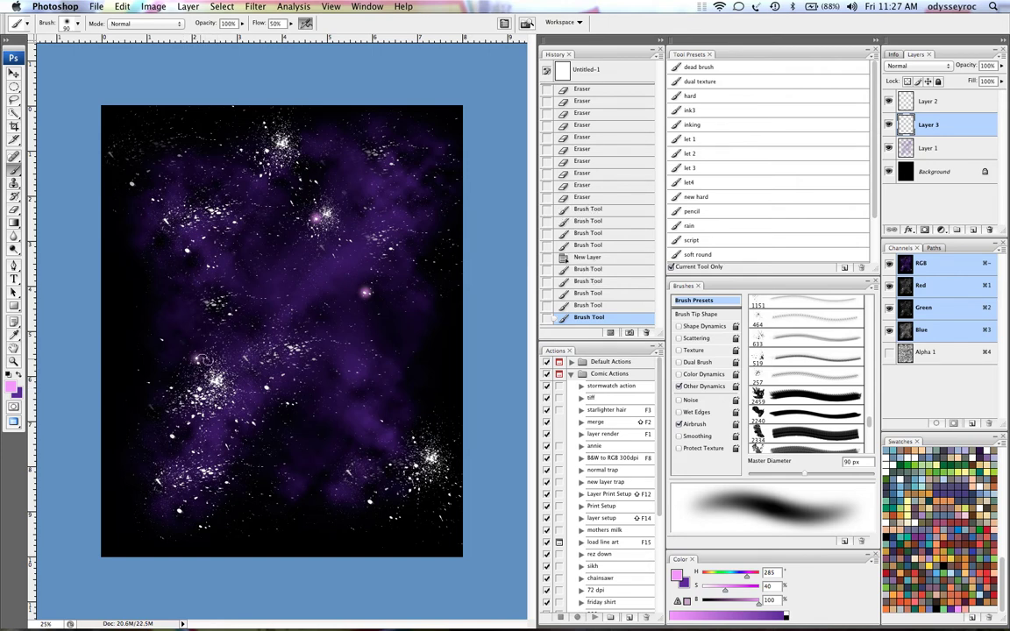
click(265, 388)
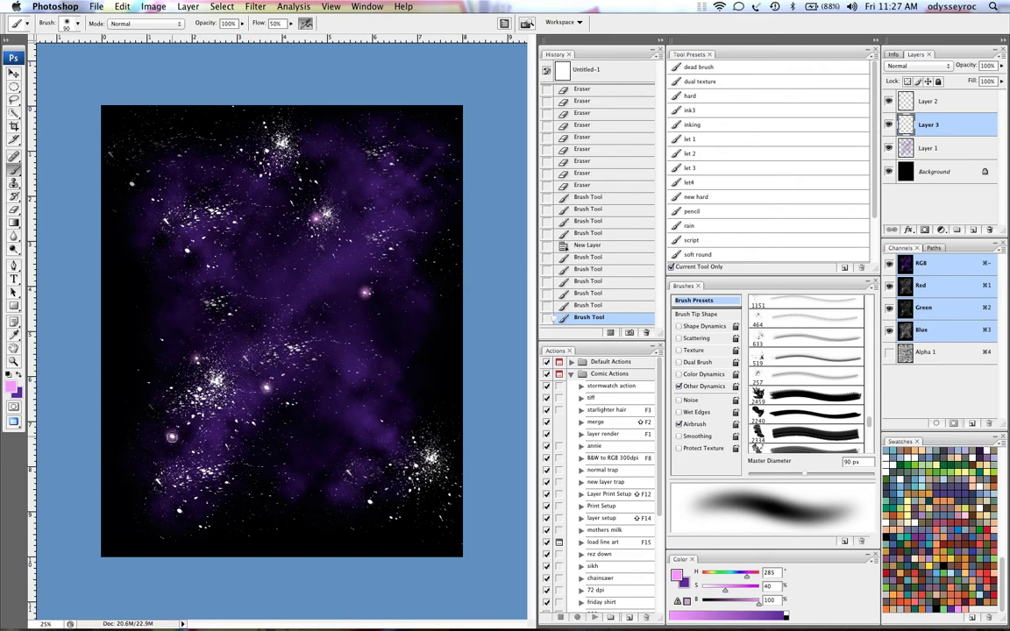
click(172, 436)
Step: Dab small pink glows on Layer 3 over the bright stars in the upper-left area with the 90 px brush
click(261, 130)
click(261, 125)
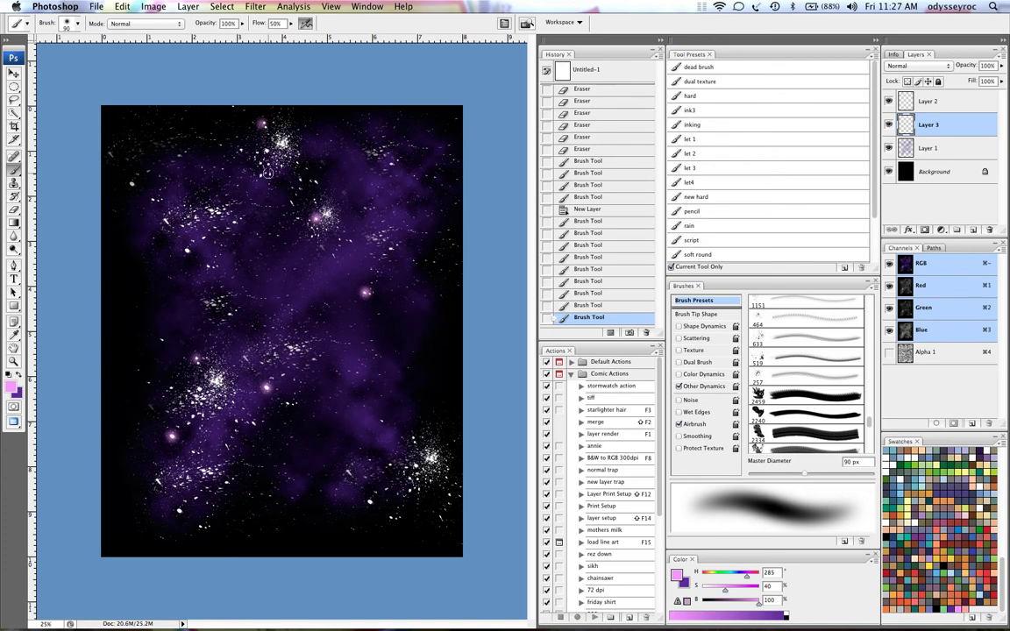
click(268, 172)
click(253, 181)
click(187, 249)
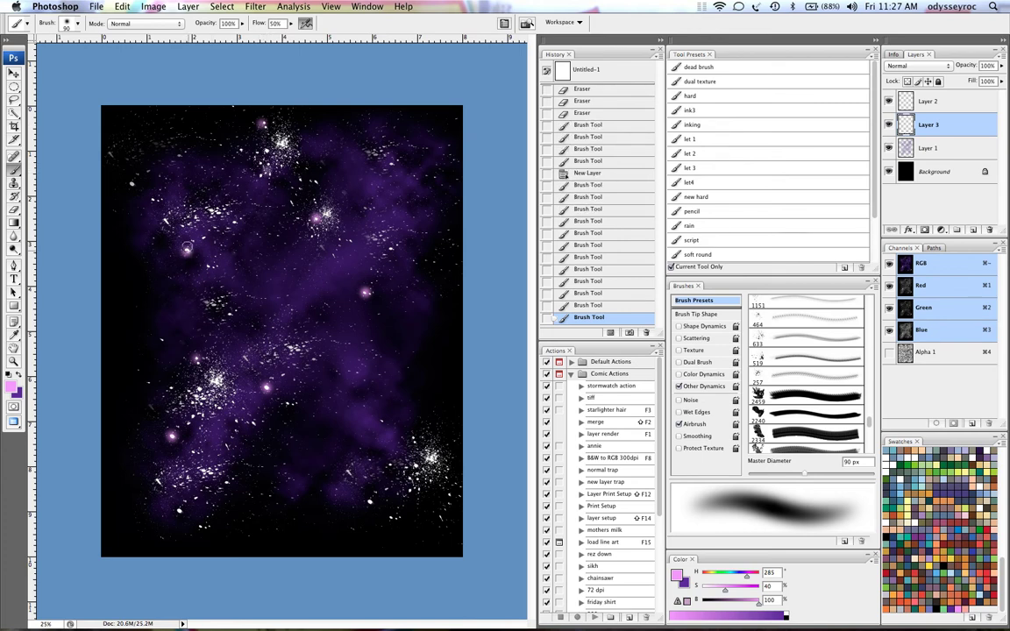
click(165, 222)
click(130, 184)
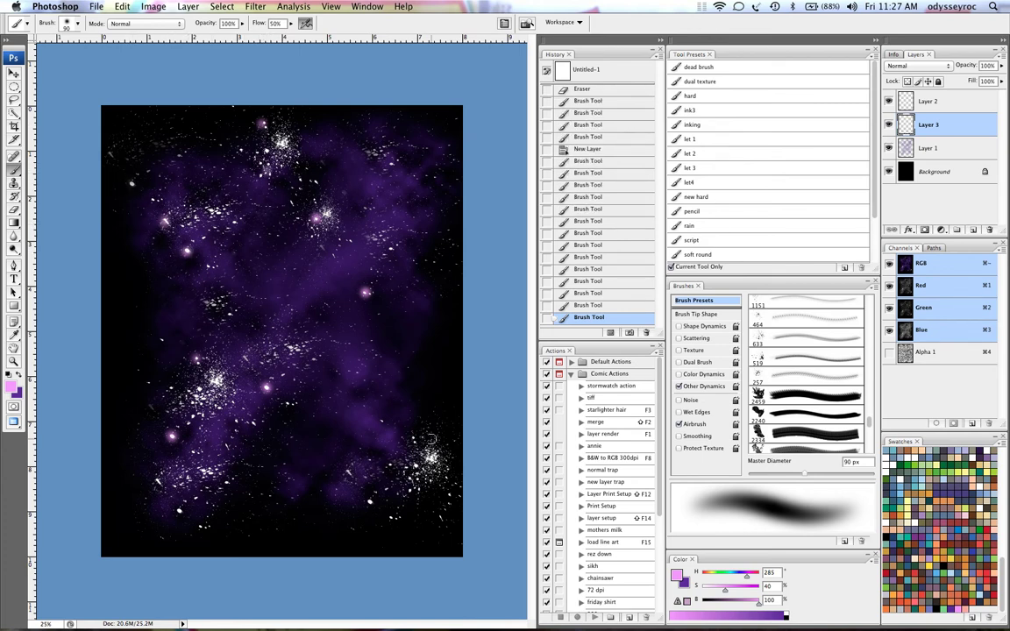
Step: Build a layered pink glow on Layer 3 around the lower-right star burst, enlarging the soft brush to 600 px
click(429, 454)
key(bracketright)
key(bracketright)
key(bracketright)
key(bracketright)
key(bracketright)
click(431, 457)
key(bracketright)
key(bracketright)
key(bracketright)
key(bracketright)
click(426, 459)
key(bracketright)
click(412, 469)
click(407, 481)
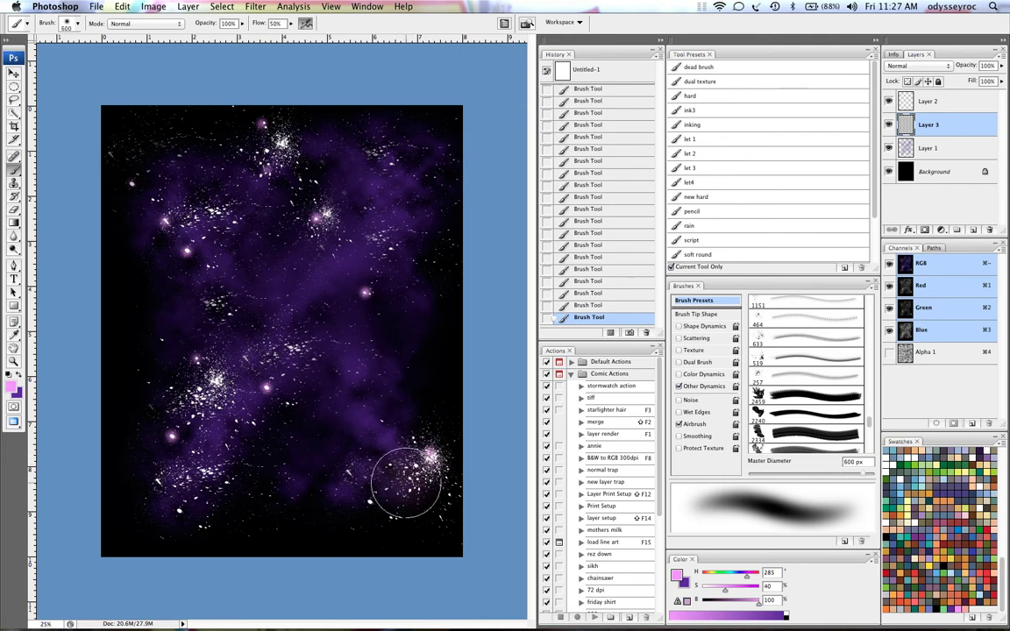
Step: Delete Layer 3 and fill only the existing stars on Layer 2 with light pink, preserving the layer's transparency
drag(904, 125, 987, 228)
click(912, 105)
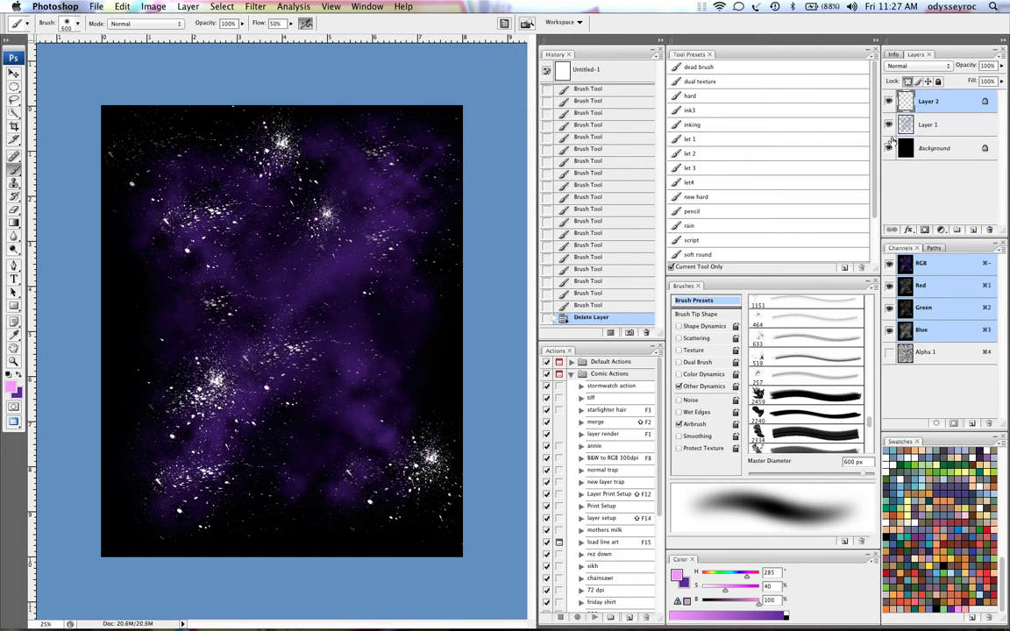
key(alt+shift+BackSpace)
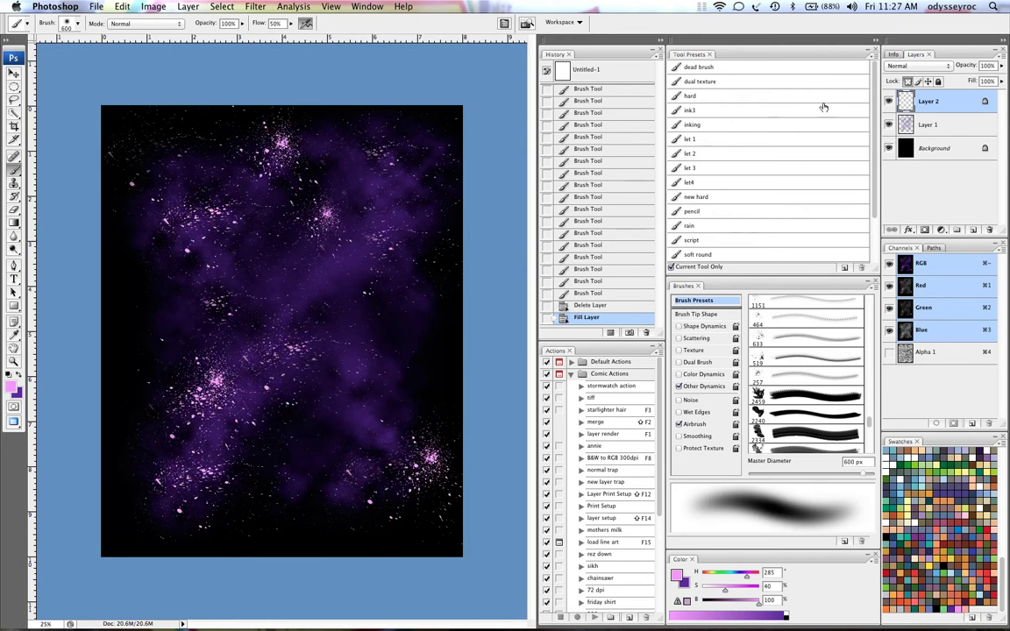
click(889, 101)
click(889, 101)
Step: Reduce the soft round brush to 80 px and dab a pink glow on Layer 2 over the lower-left star
key(bracketleft)
key(bracketleft)
key(bracketleft)
key(bracketleft)
key(bracketleft)
key(bracketleft)
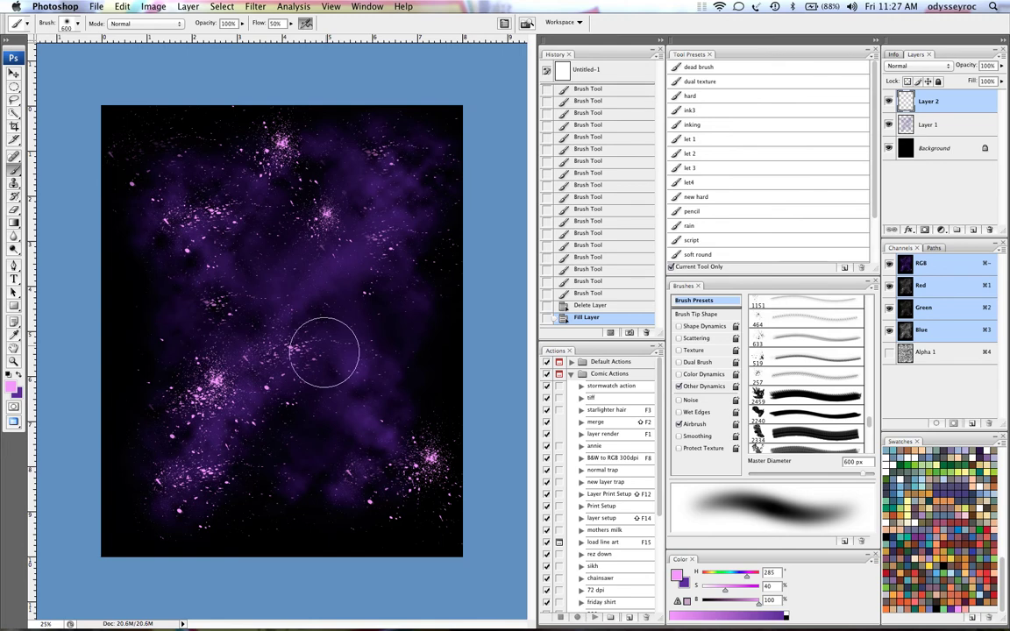
key(bracketleft)
key(bracketleft)
key(bracketleft)
key(bracketleft)
key(bracketleft)
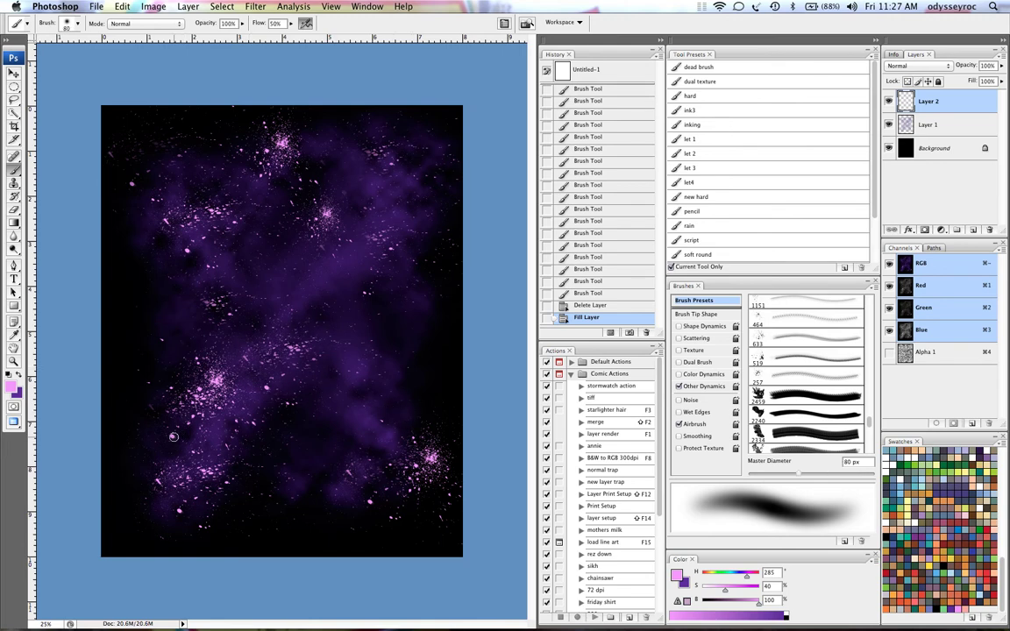
click(172, 438)
Step: Dab pink glows on Layer 2 over the top-centre and upper-middle star bursts and two stars near the upper-right edge
key(super+plus)
drag(244, 354, 277, 311)
drag(327, 154, 319, 180)
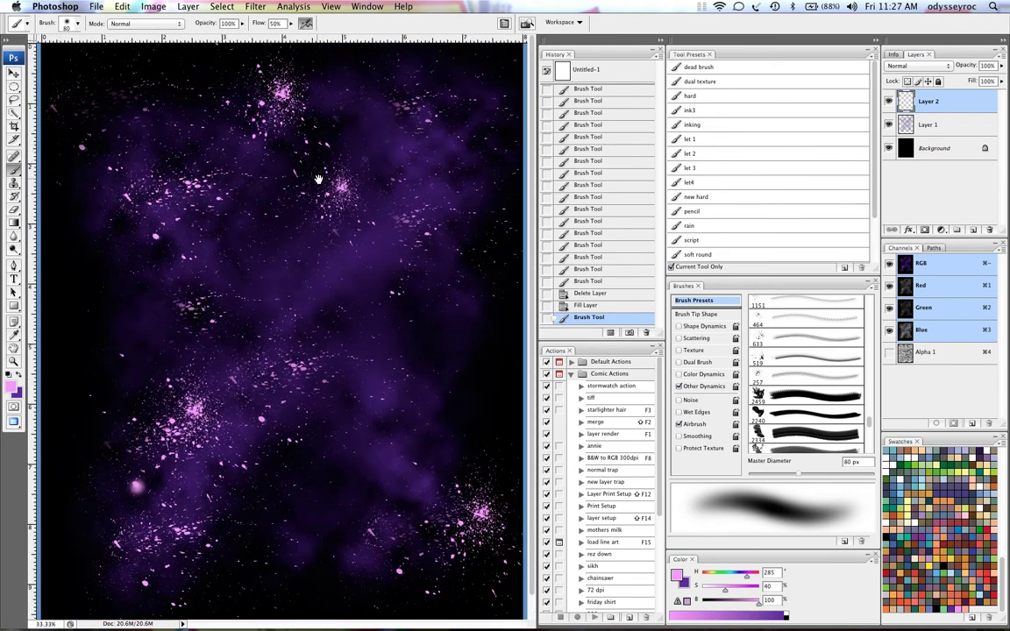
click(282, 94)
click(426, 119)
key(bracketleft)
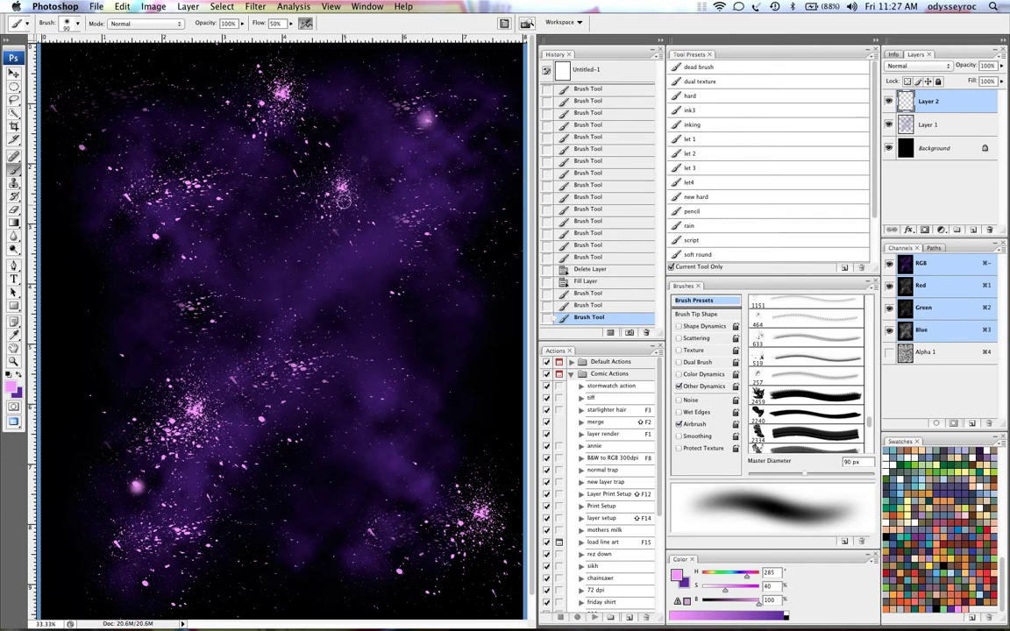
click(342, 186)
click(426, 232)
Step: Dab pink glows on Layer 2 over two stars near the centre and one at upper left, enlarging the brush from 70 px
drag(360, 367, 339, 343)
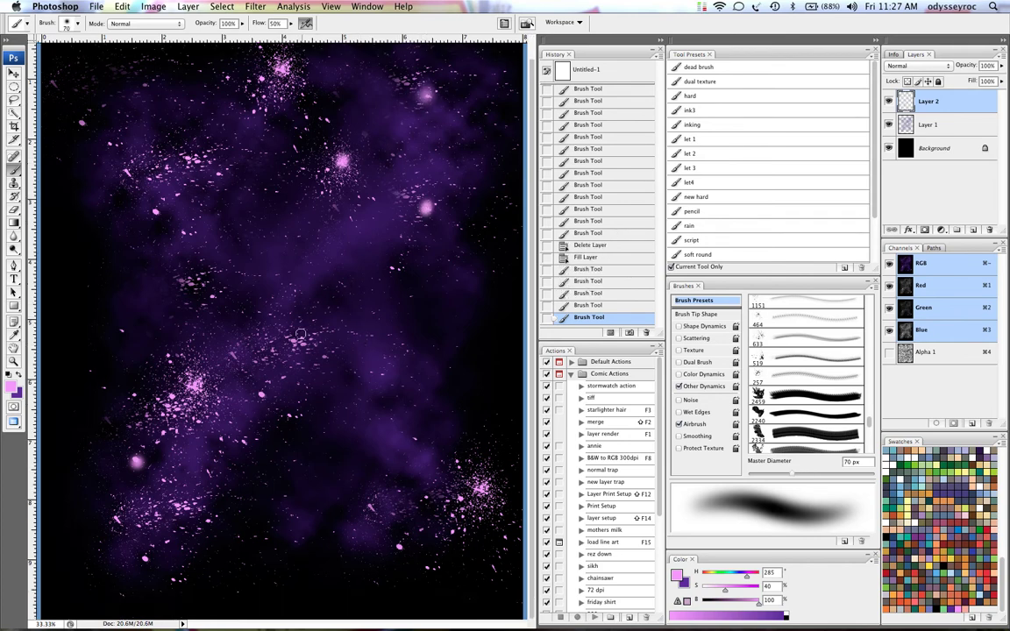
click(294, 341)
click(294, 341)
click(293, 341)
key(bracketright)
key(bracketright)
key(bracketright)
key(bracketright)
click(261, 392)
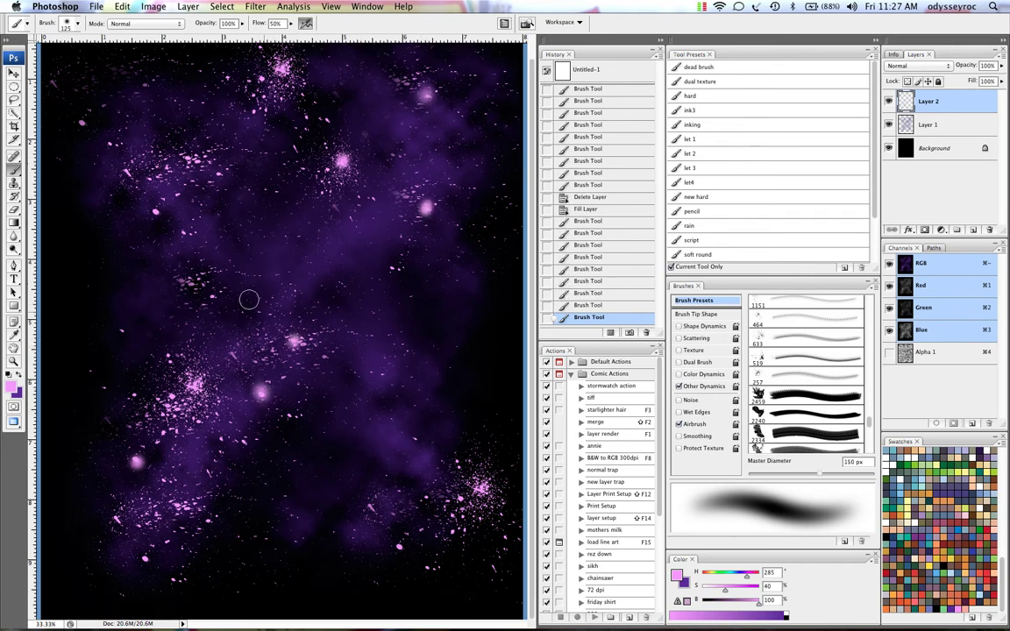
click(158, 211)
Step: Dab pink glows on Layer 2 over the lower-right and lower-left stars near the bottom edge, using the brush up to 125 px
key(bracketleft)
key(bracketleft)
key(bracketleft)
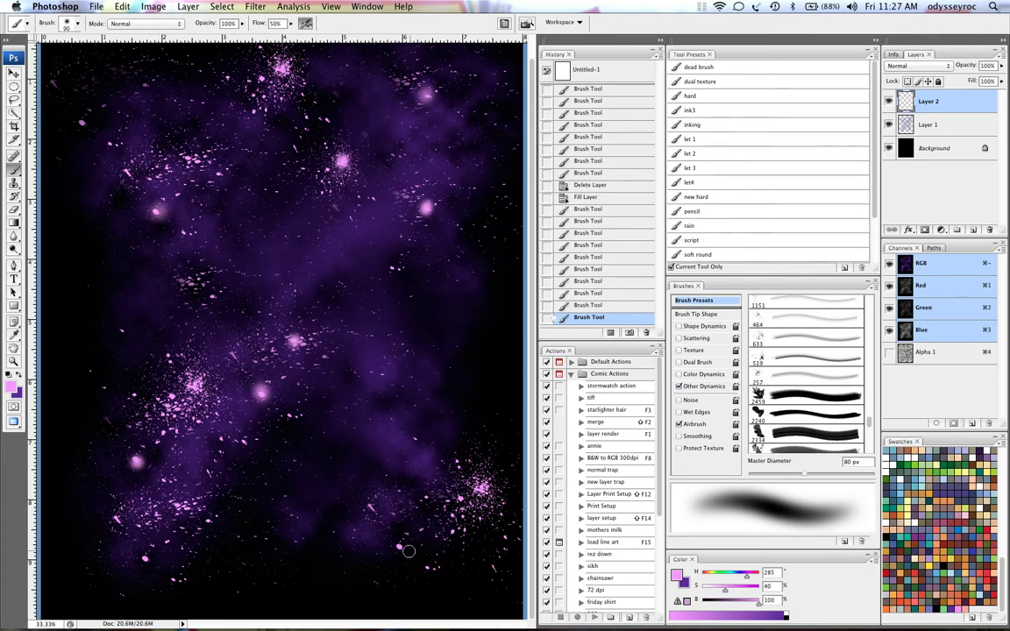
click(400, 548)
key(bracketright)
key(bracketright)
key(bracketright)
click(399, 546)
click(425, 567)
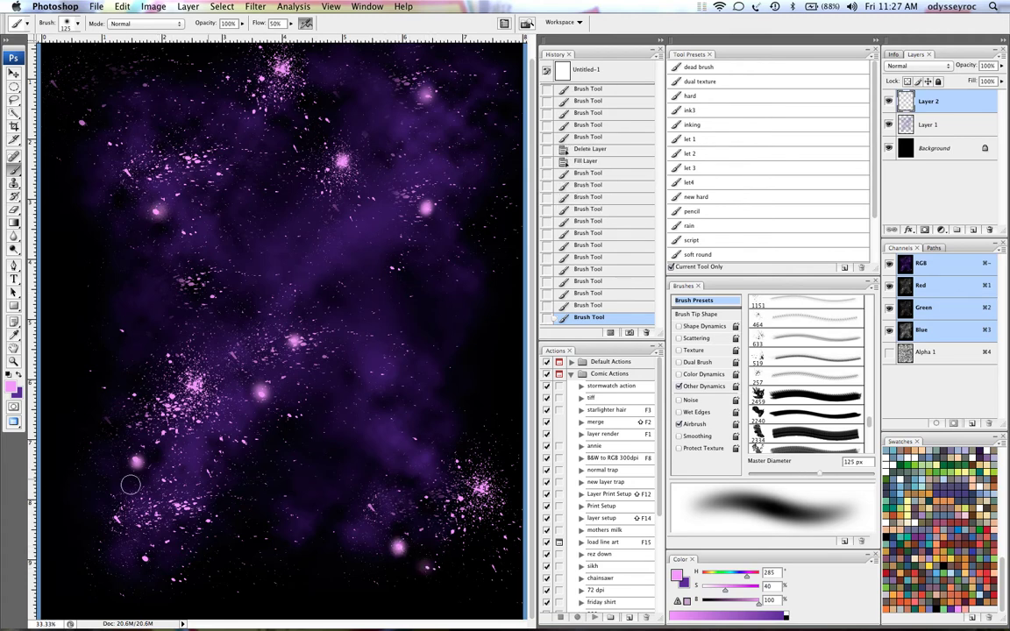
click(148, 551)
Step: Add a larger soft pink glow on Layer 2 over the upper-left star cluster with a 200 px brush
drag(257, 225, 257, 250)
key(bracketright)
key(bracketright)
key(bracketright)
click(197, 185)
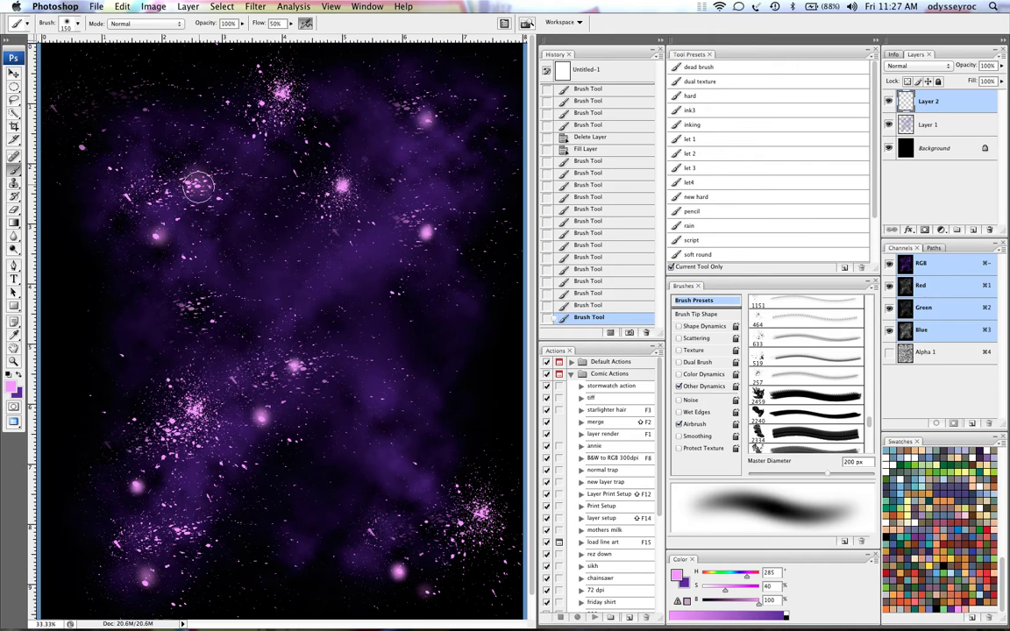
key(super+minus)
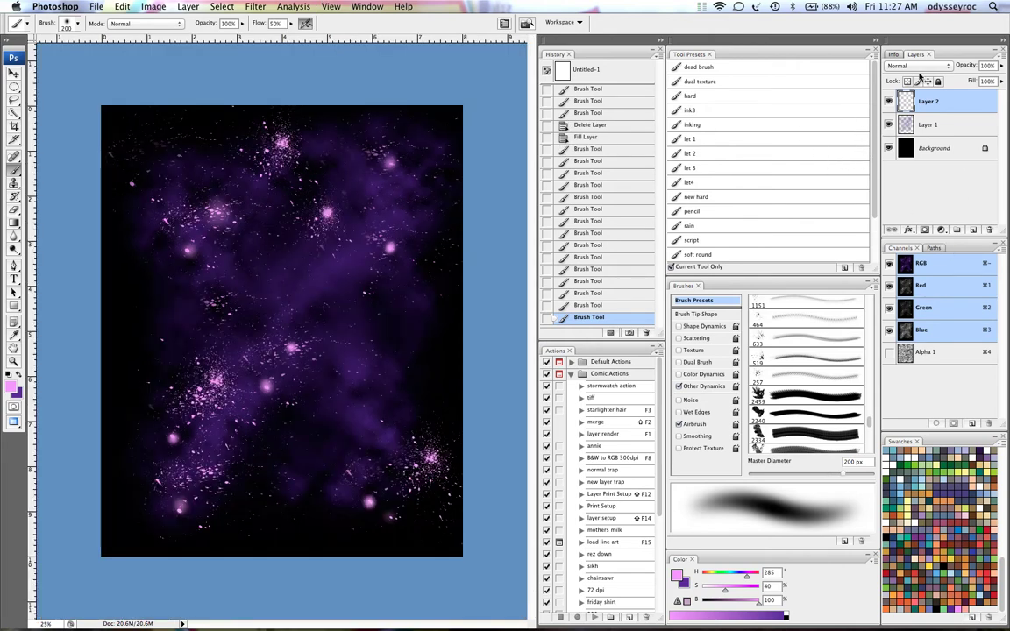
Step: Add a new layer above Layer 2 and switch to the Pencil tool with white as the foreground colour
click(972, 230)
key(shift+b)
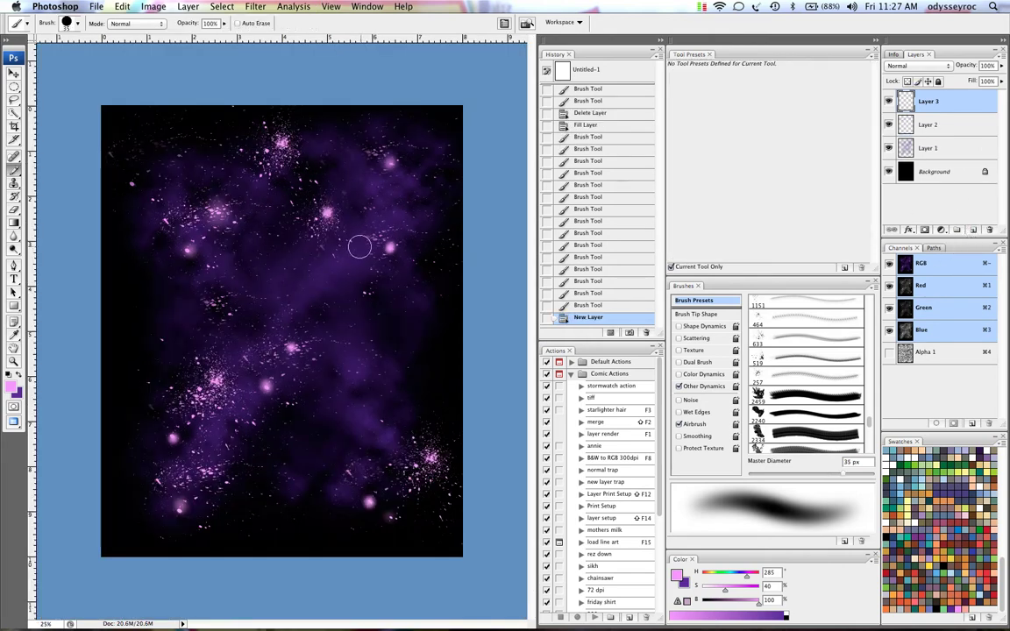
key(d)
key(x)
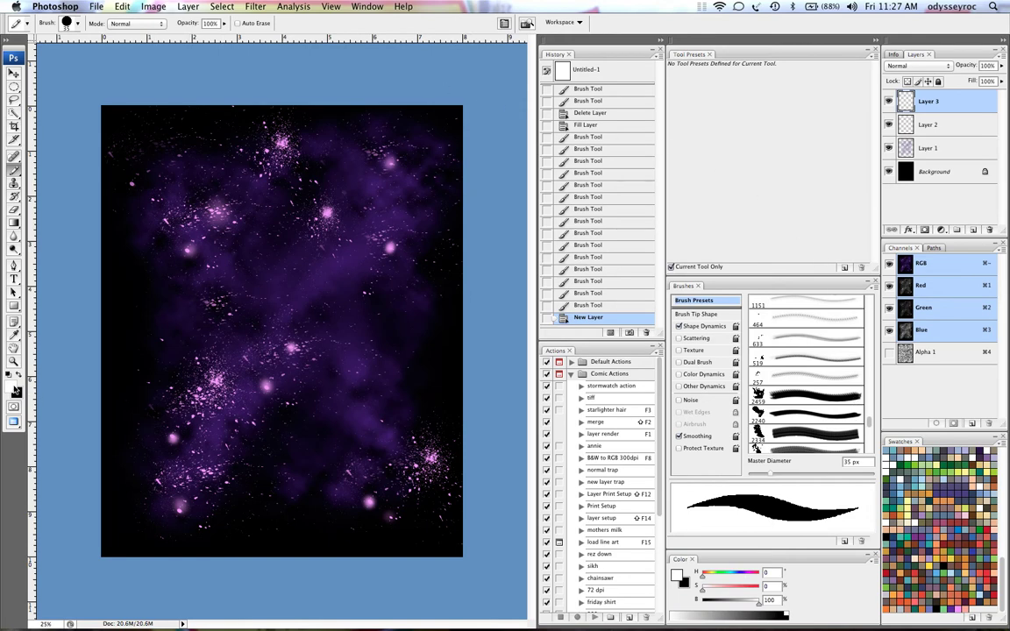
Step: Draw white cores and a small extra star on Layer 3 around the two central glows, reducing the pencil to 15 px
key(super+plus)
key(super+plus)
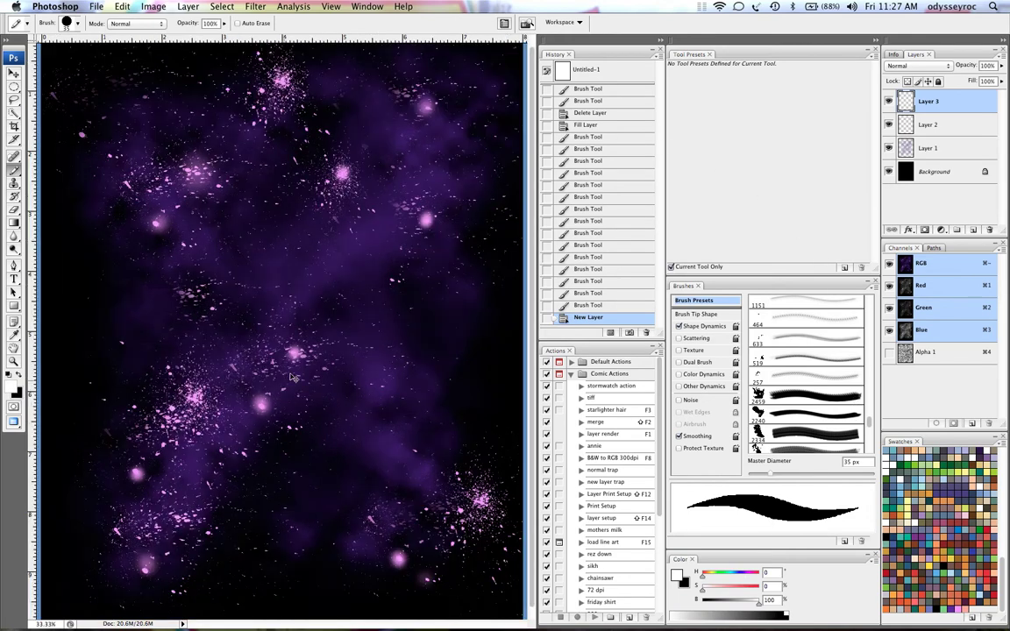
key(bracketleft)
click(251, 445)
key(bracketleft)
key(bracketleft)
key(bracketleft)
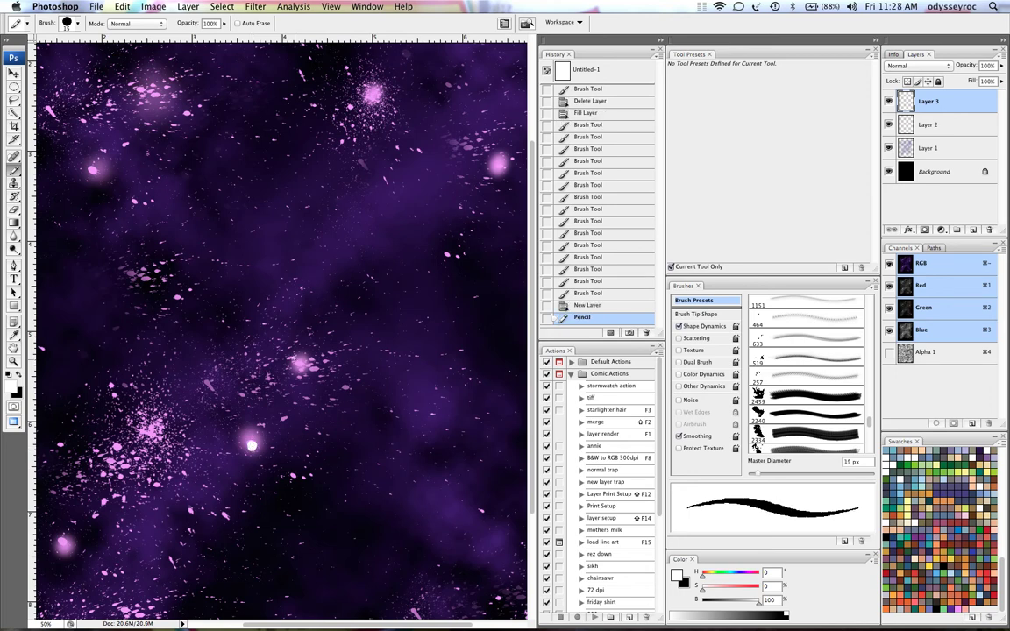
click(299, 361)
click(299, 362)
click(318, 372)
click(317, 371)
Step: Add white cores on Layer 3 to the right-hand glow and upper-middle star burst, enlarging the pencil to 25 px
key(super+minus)
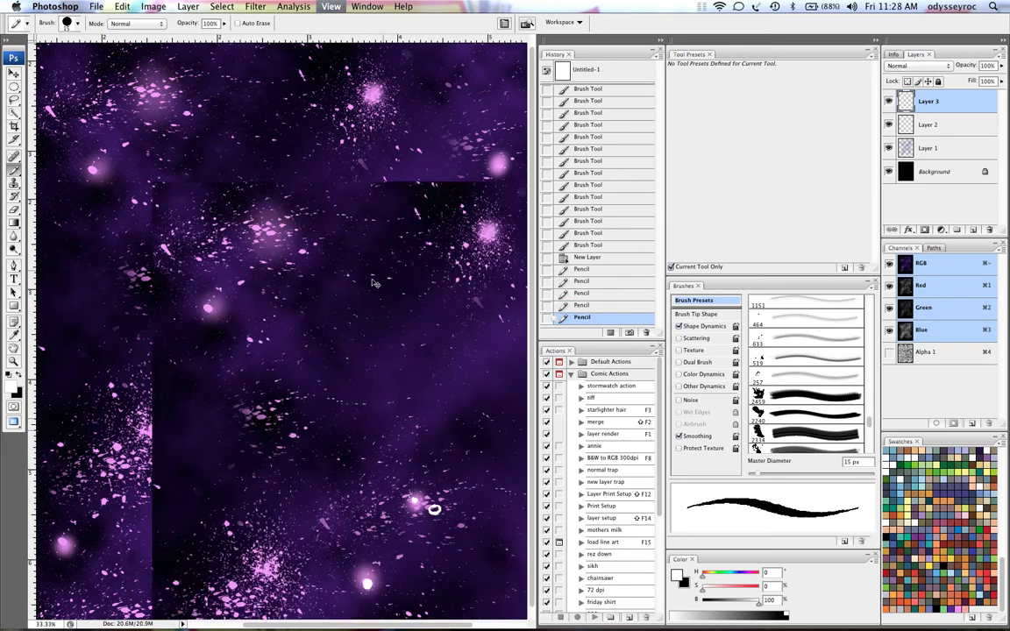
key(bracketright)
click(426, 220)
key(bracketright)
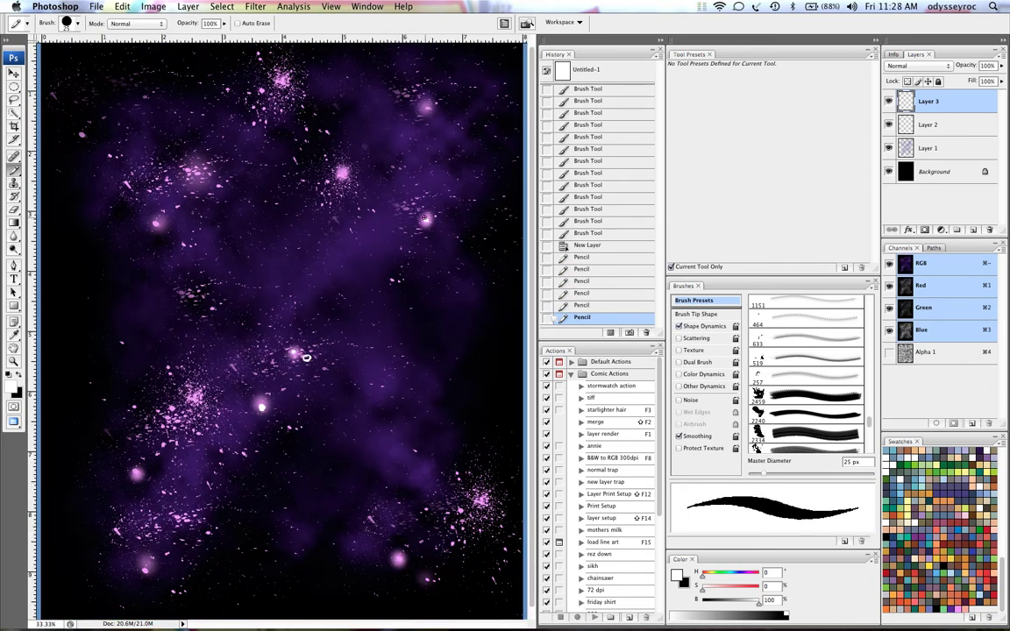
click(426, 220)
click(343, 172)
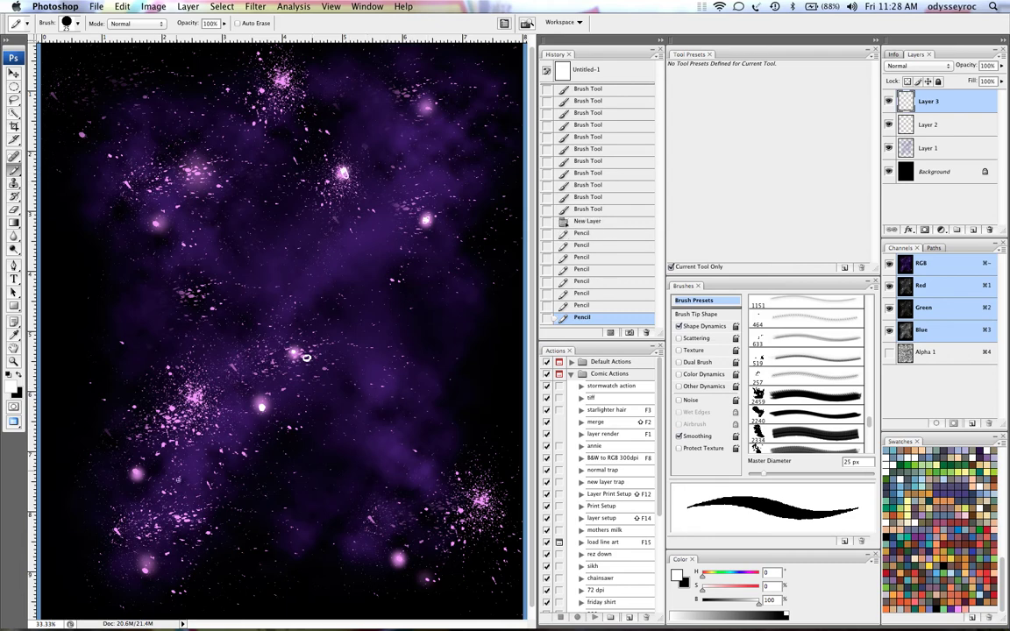
Step: Dab white cores on Layer 3 over the lower-left and lower-right glows and around the lower-right star burst with the 25 px pencil
click(136, 473)
click(146, 568)
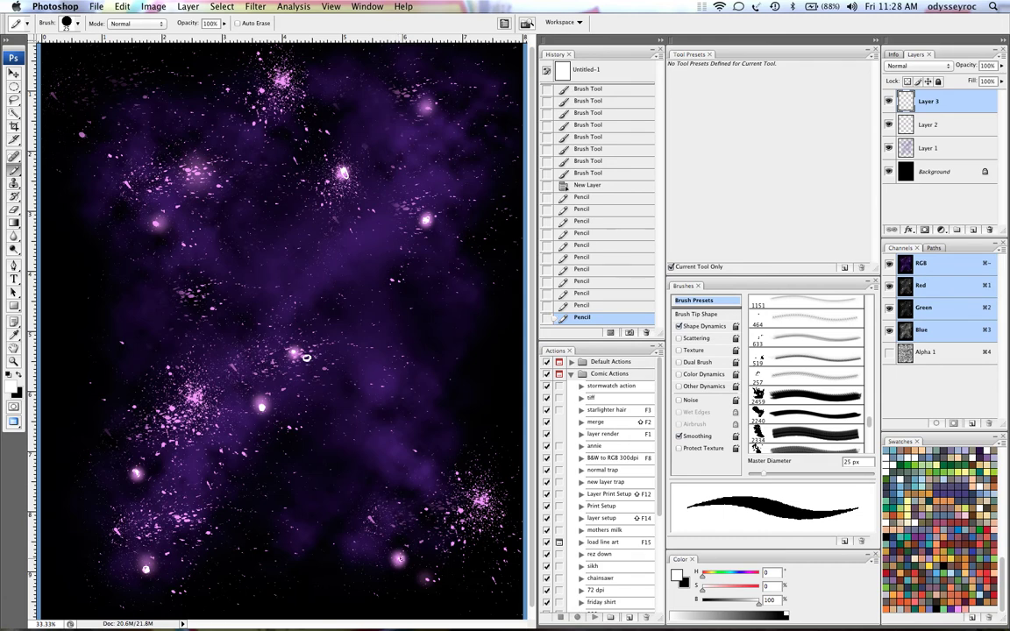
click(400, 558)
click(482, 488)
click(462, 507)
click(469, 523)
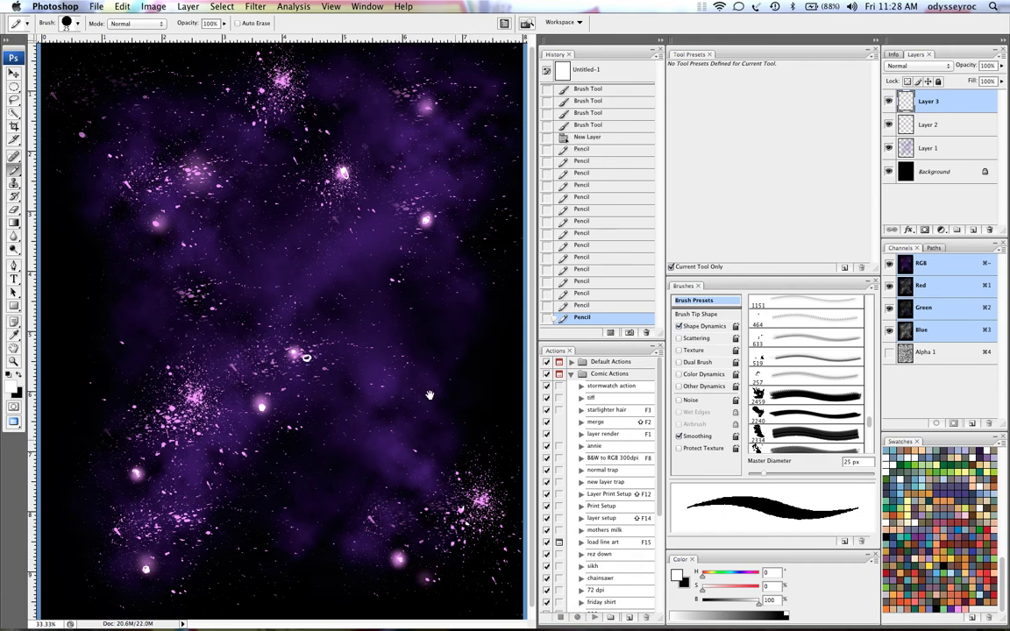
Step: Dab white cores on Layer 3 over the two upper-left glows and check the overall starfield
drag(430, 396, 430, 406)
click(158, 236)
click(199, 186)
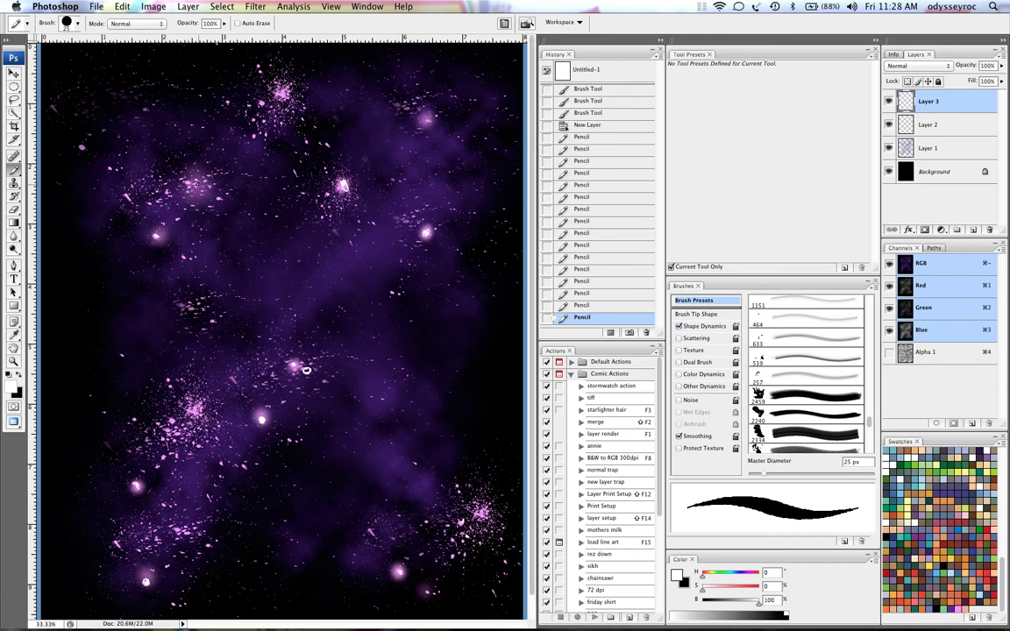
key(ctrl+minus)
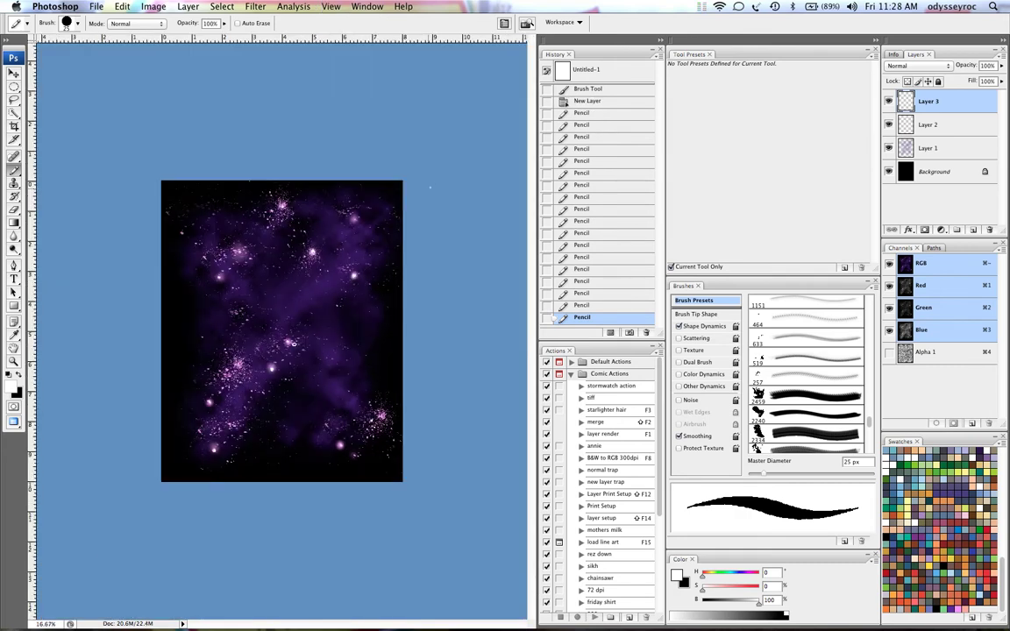
key(ctrl+plus)
key(ctrl+plus)
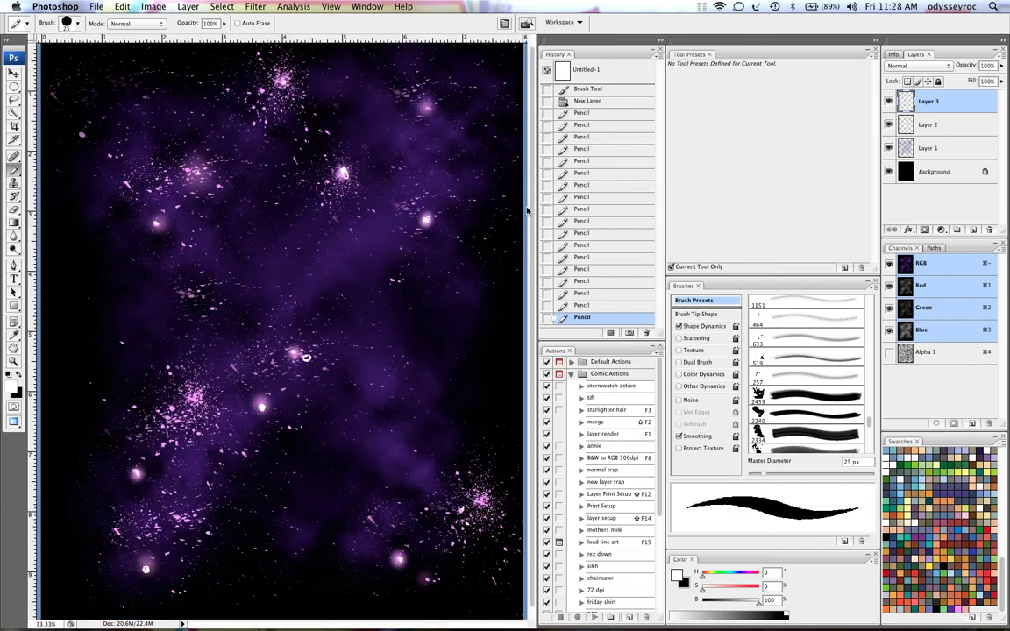
key(ctrl+minus)
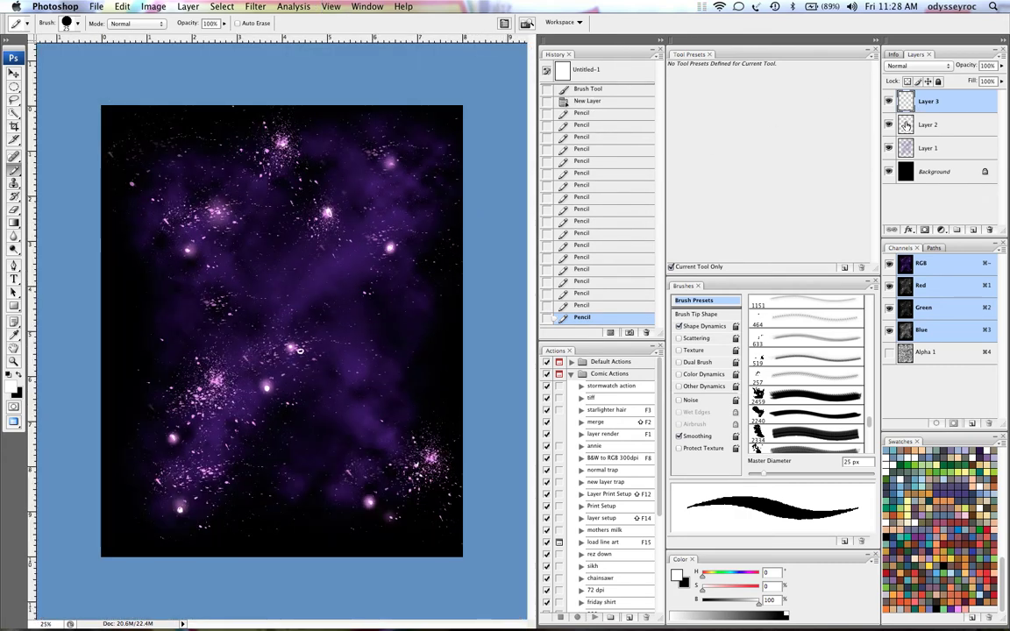
Step: Add a new layer on top and place a large circular selection over the lower-right part of the canvas, running off its edges
click(972, 230)
click(15, 86)
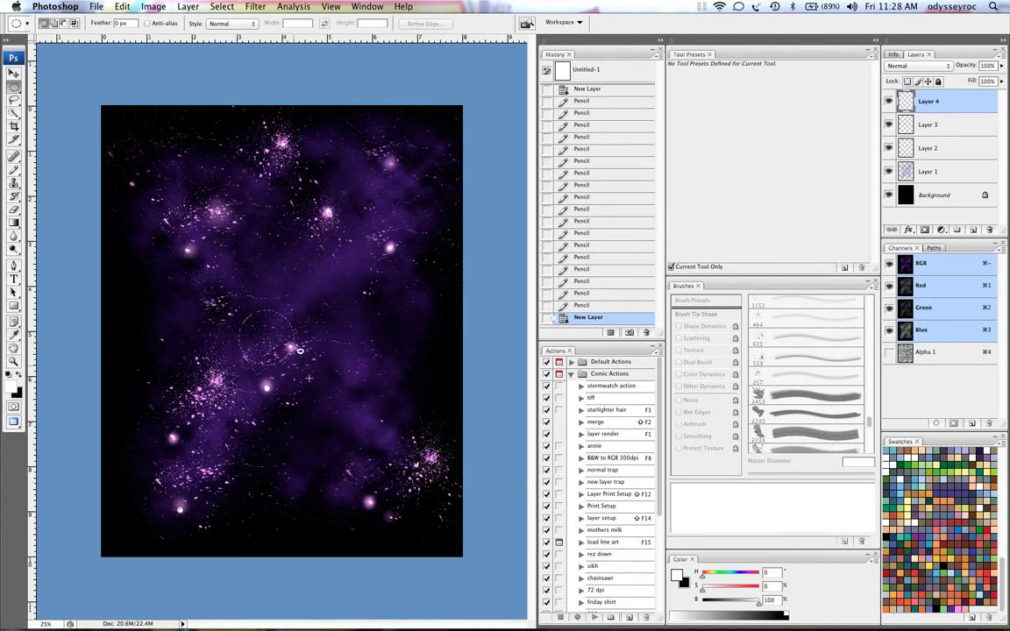
drag(309, 377, 567, 578)
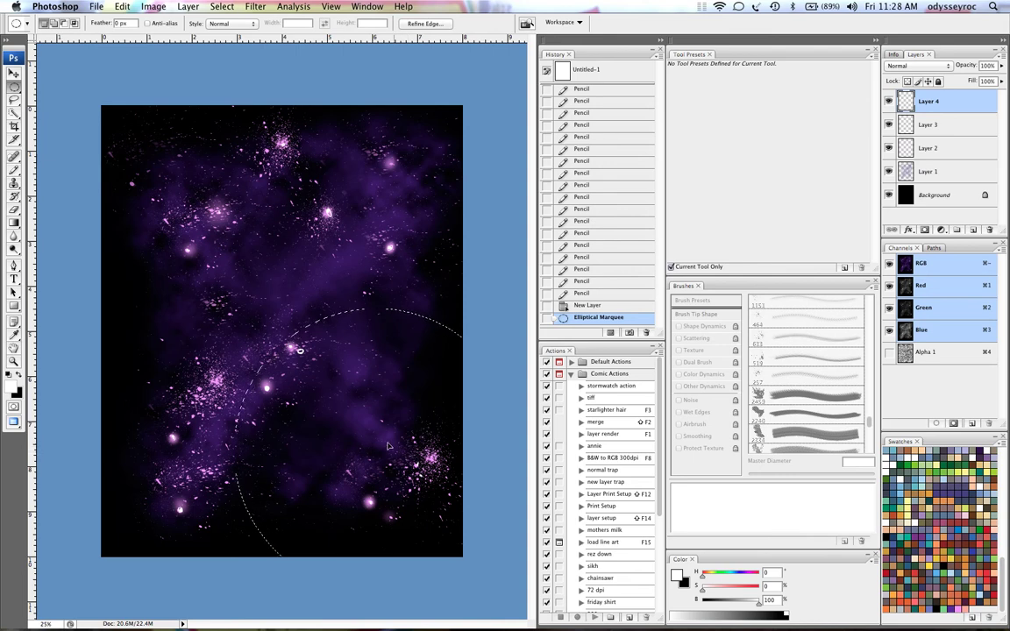
drag(388, 447, 347, 399)
click(347, 399)
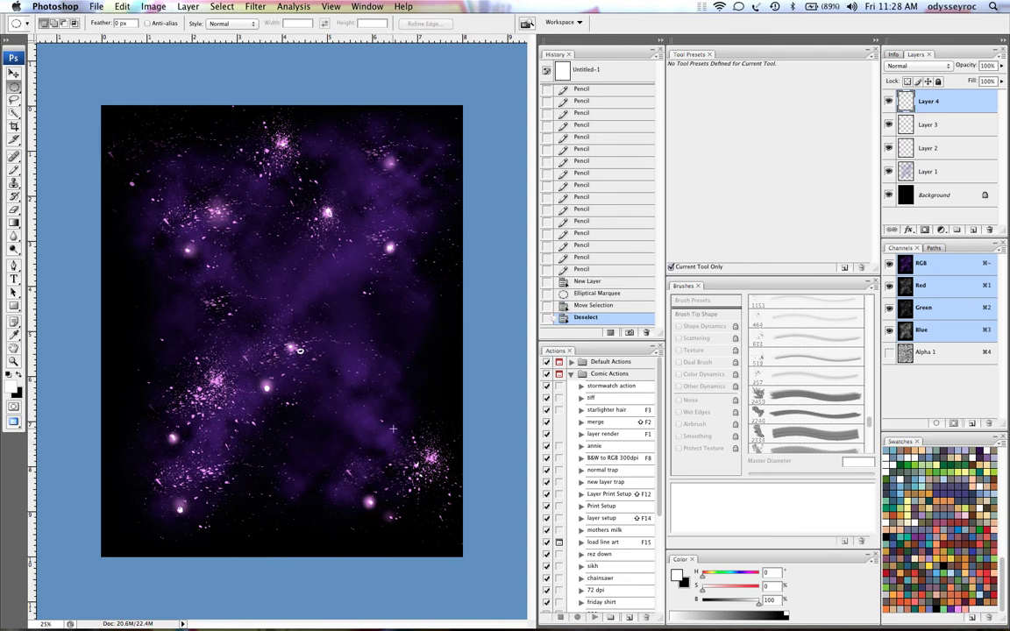
click(600, 304)
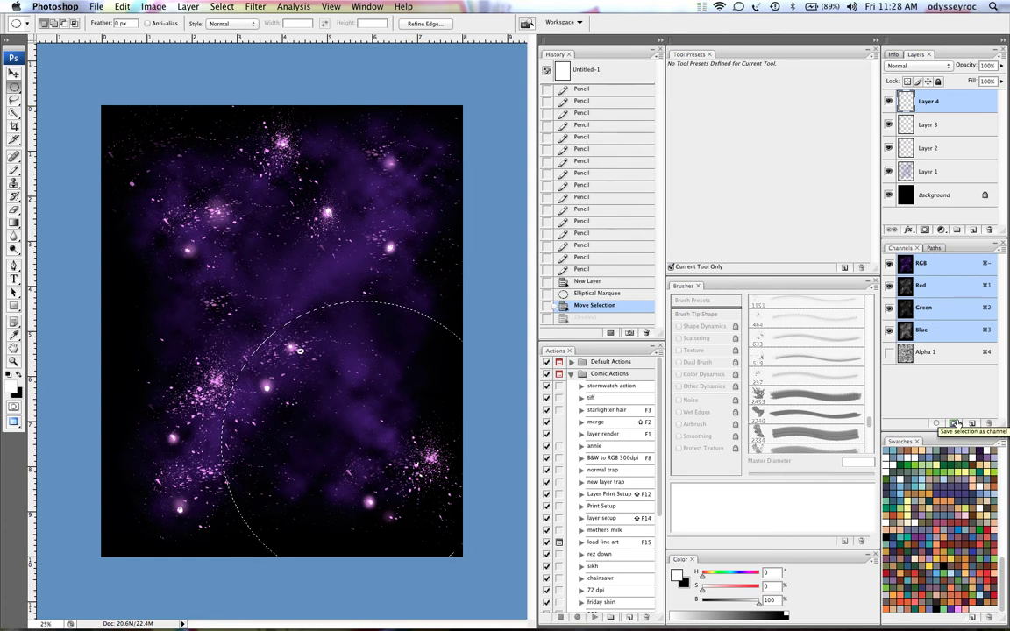
Step: Save the circular selection as a new alpha channel and keep the selection active
click(953, 424)
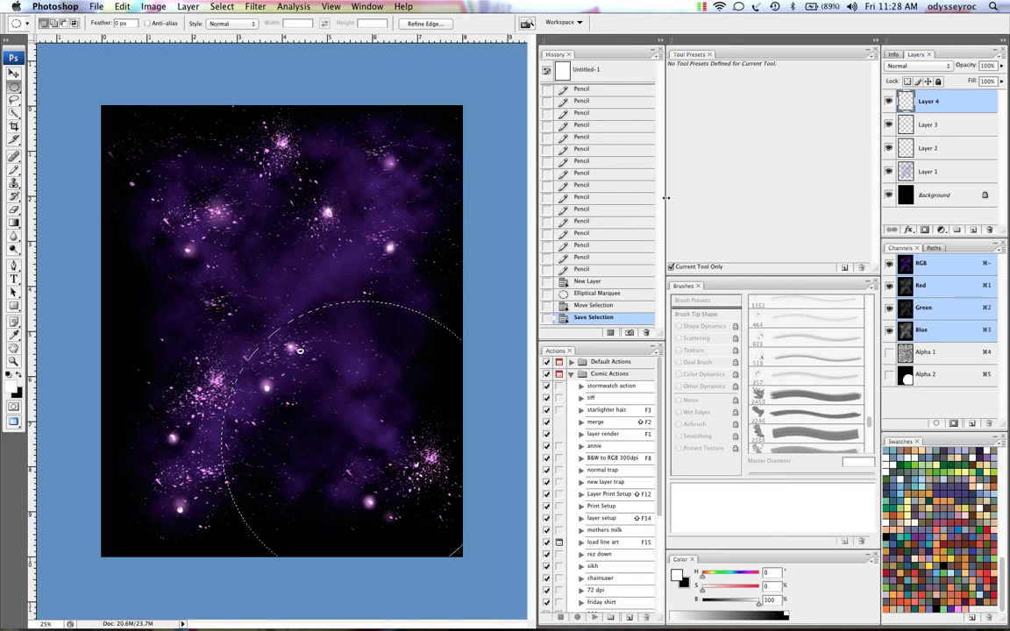
key(super+d)
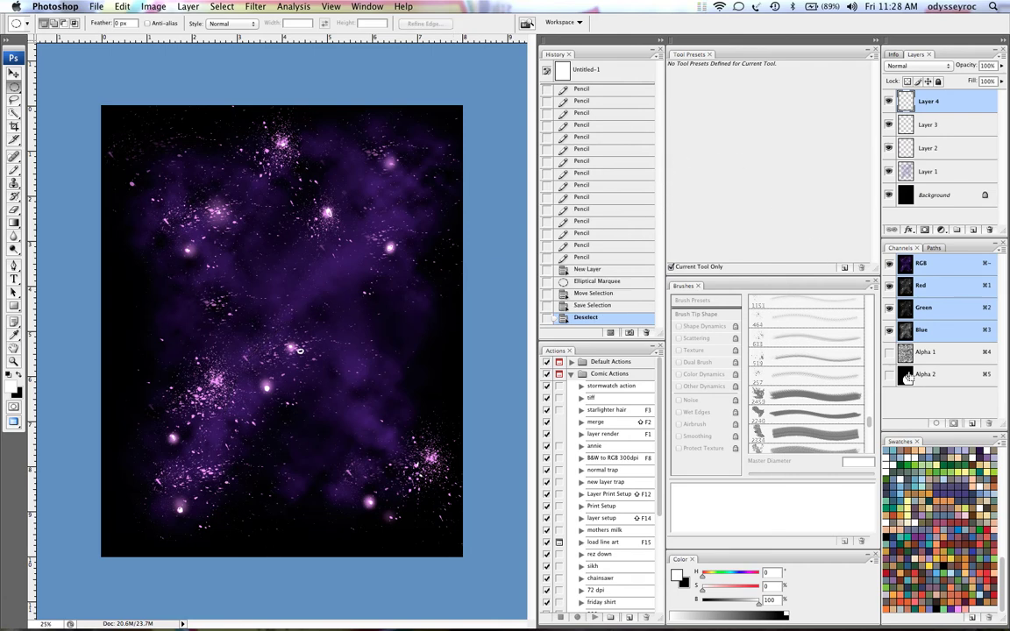
key(super+z)
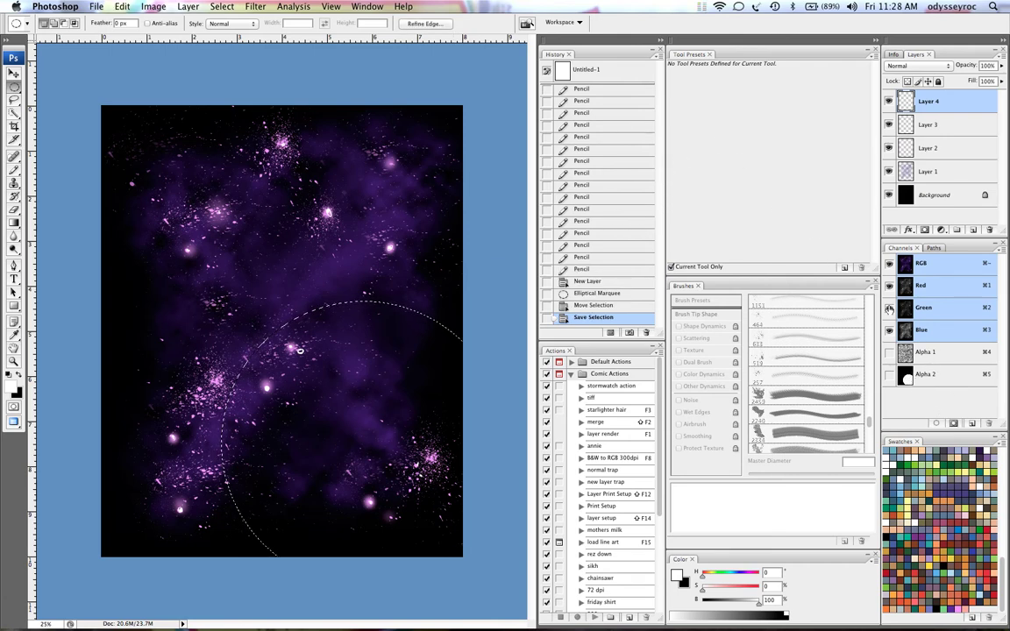
Step: Expand the circular selection by 6 pixels and save it as a new alpha channel
click(220, 7)
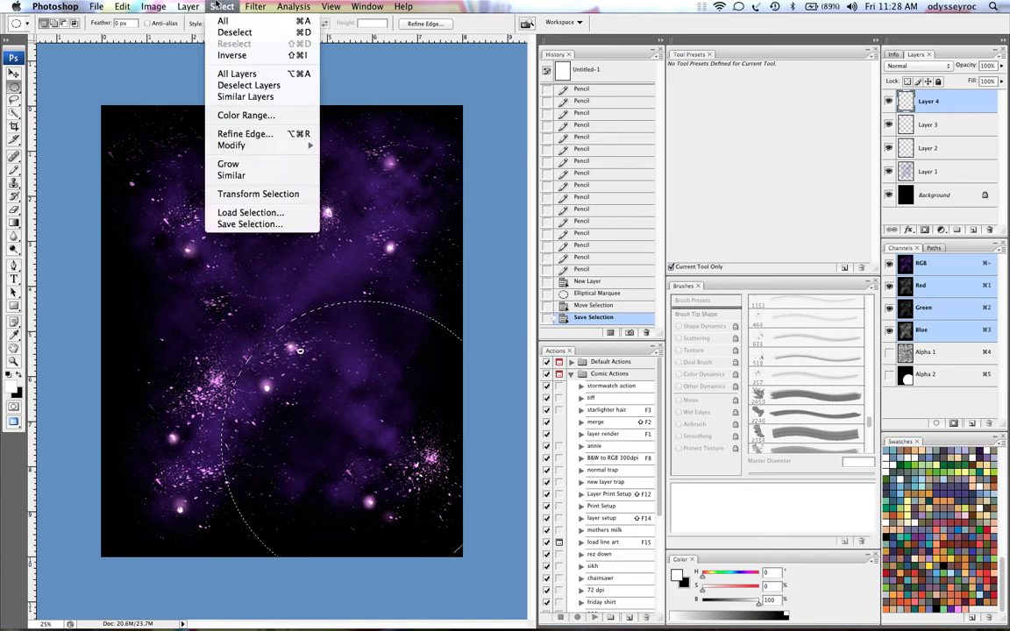
mouse_move(244, 143)
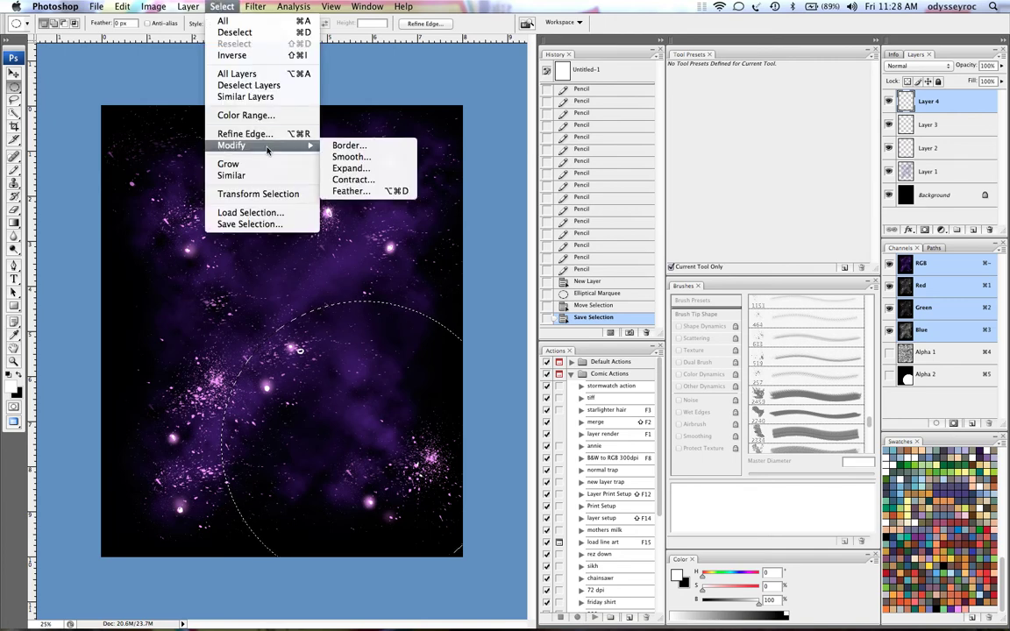
click(383, 167)
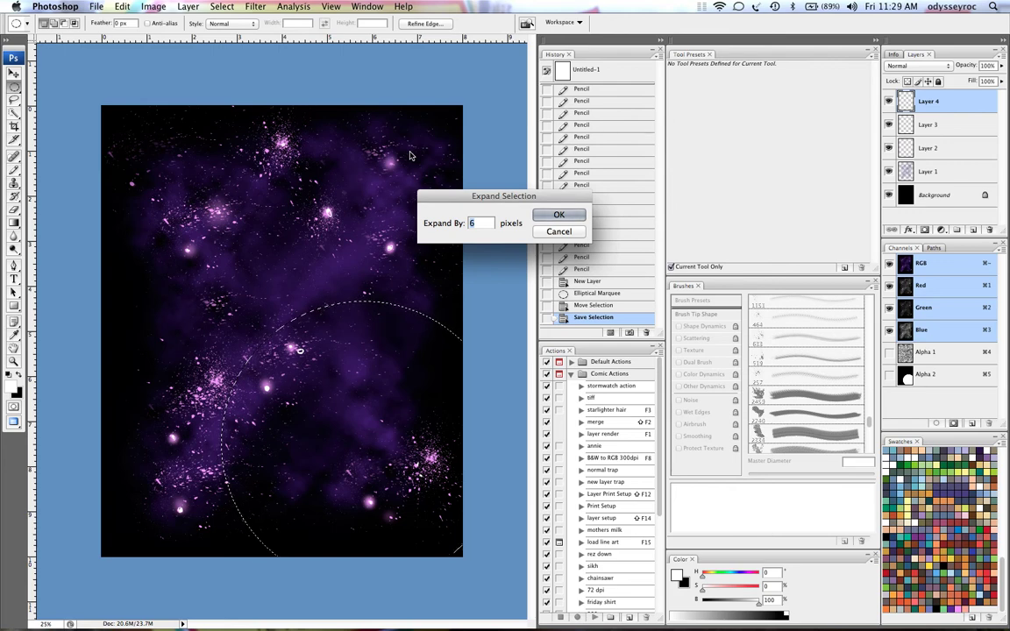
key(Return)
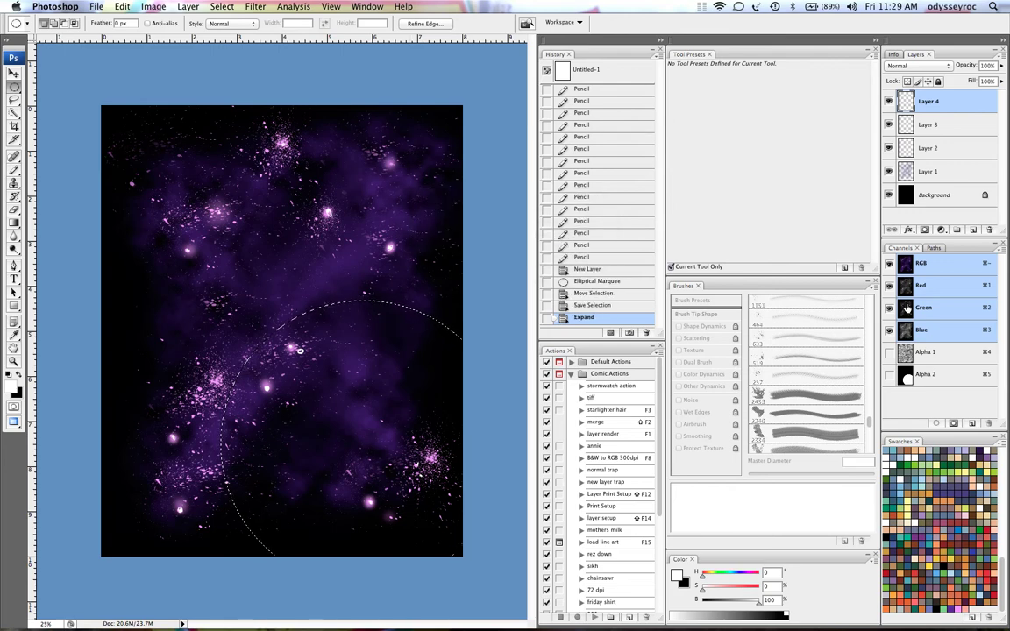
click(952, 423)
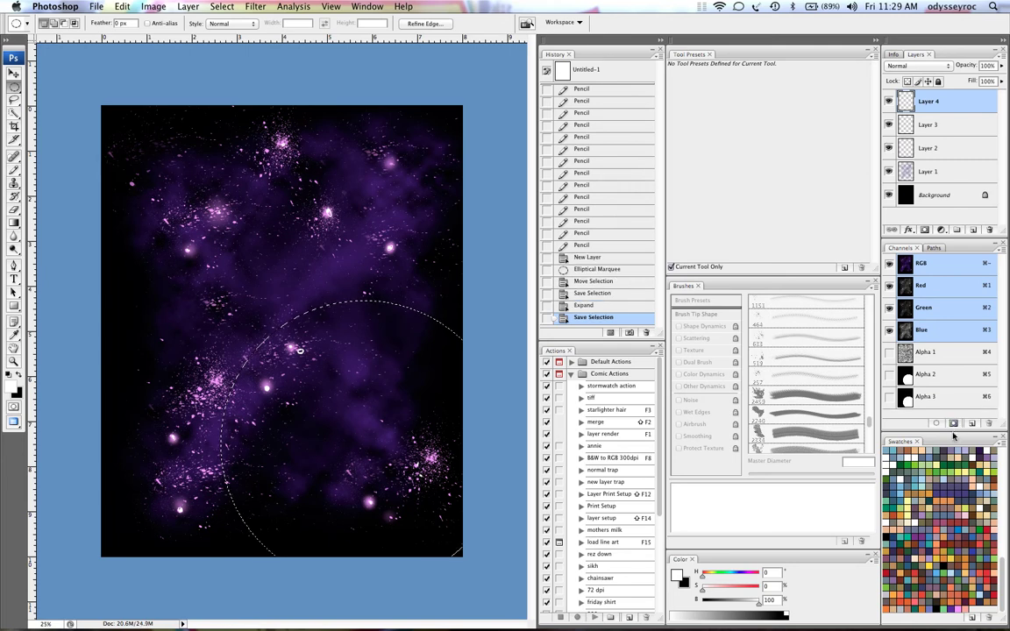
Step: Rename the Alpha 2 channel as planet and the Alpha 3 channel as expand
click(923, 375)
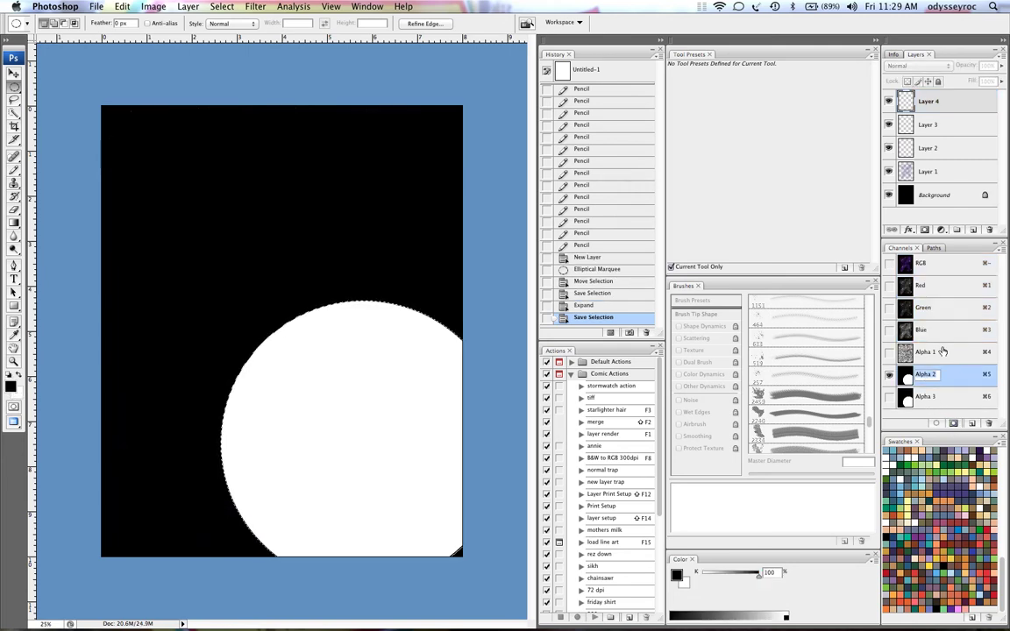
text(planet)
key(Return)
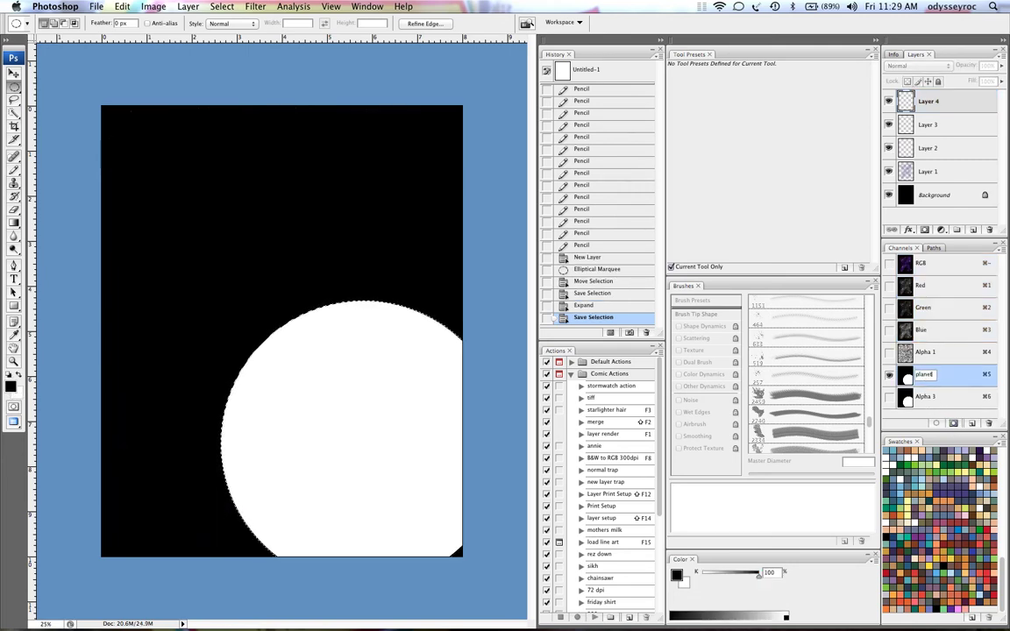
click(923, 397)
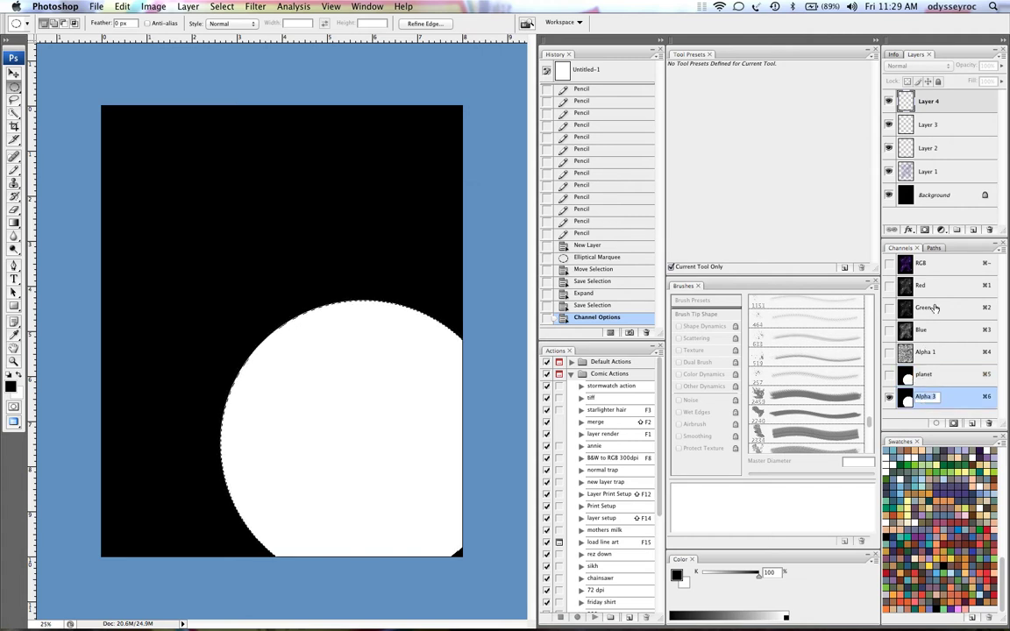
text(expand)
key(Return)
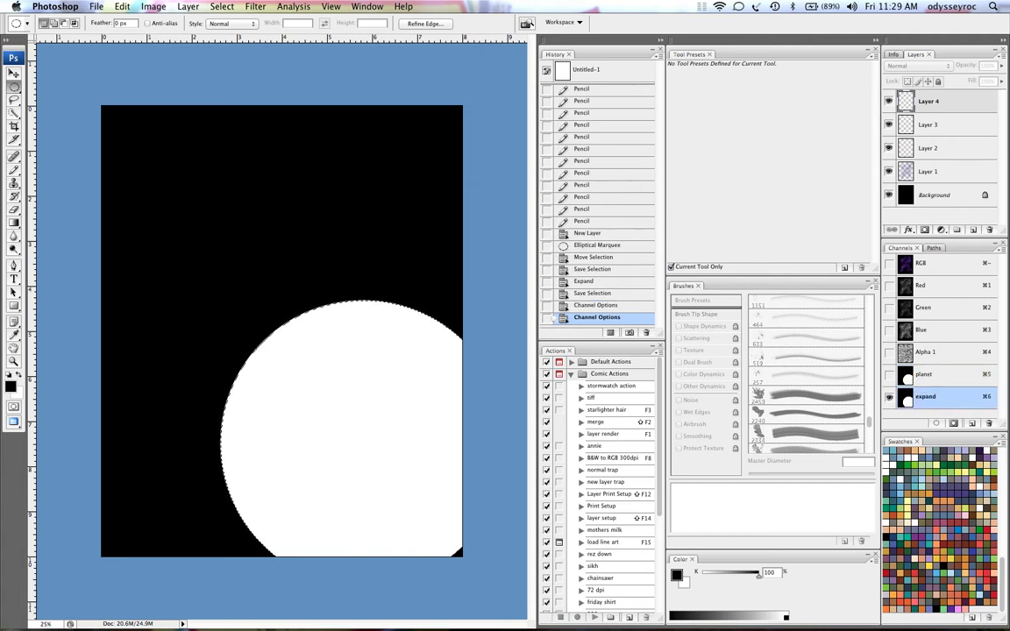
Step: Load the planet channel as a selection, contract it by 6 pixels, and save it as a new channel before returning to the composite view
super+click(906, 377)
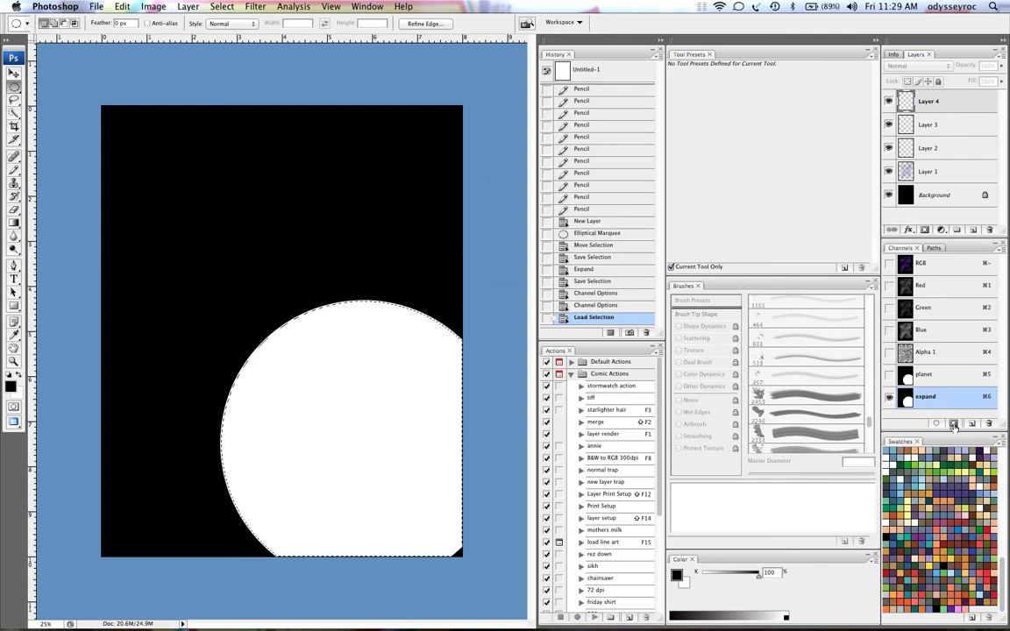
click(222, 7)
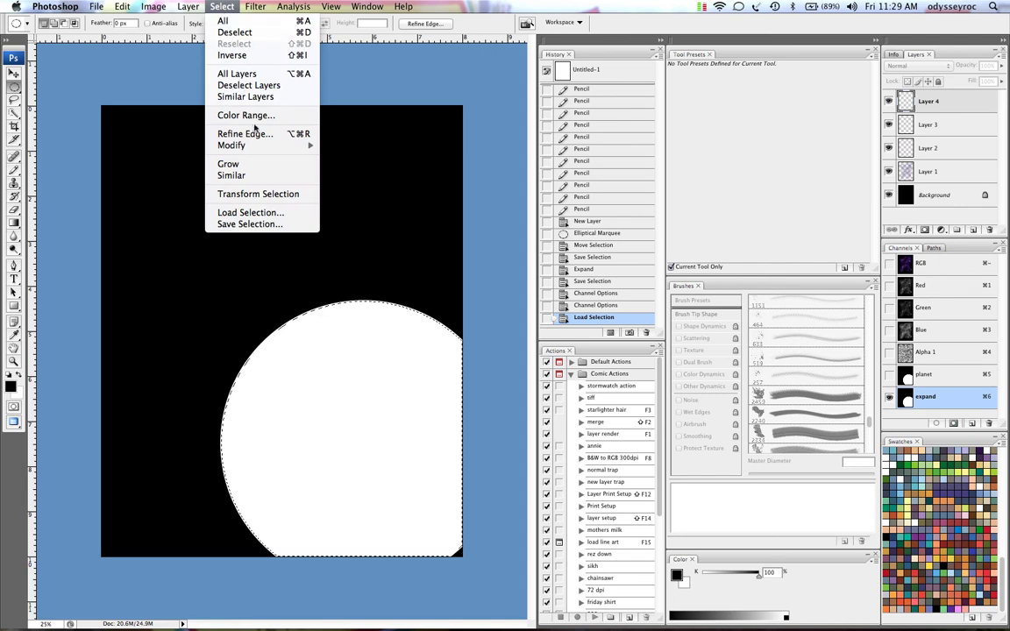
mouse_move(235, 144)
click(388, 187)
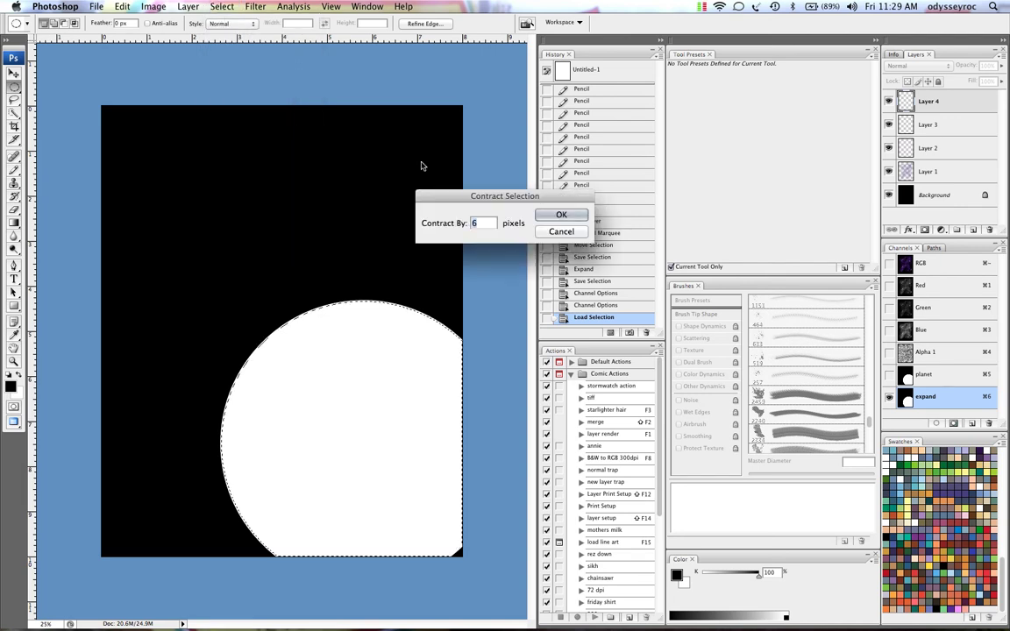
key(Return)
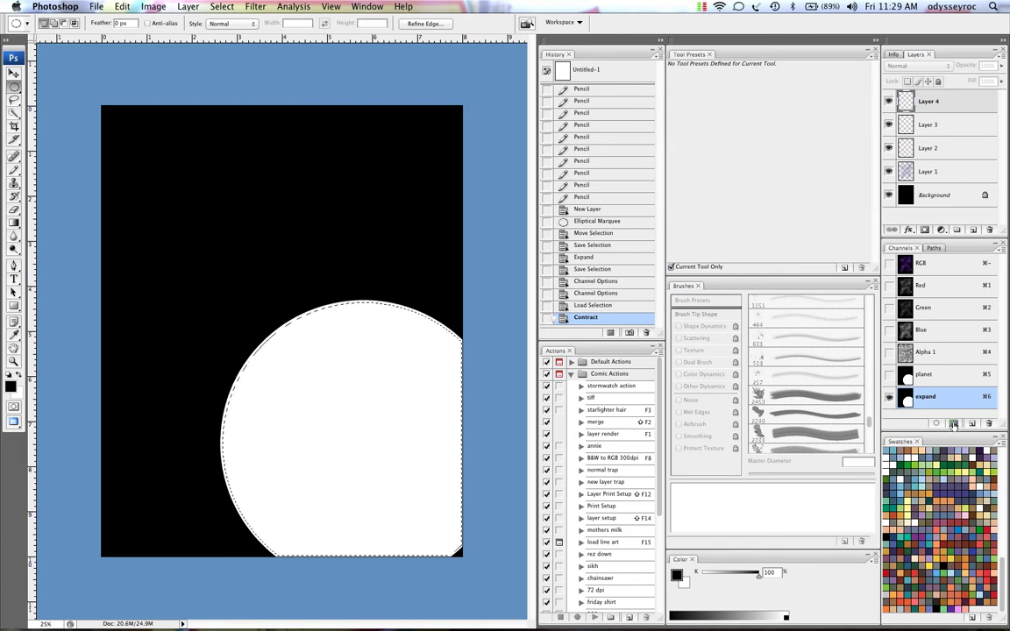
click(954, 423)
key(super+grave)
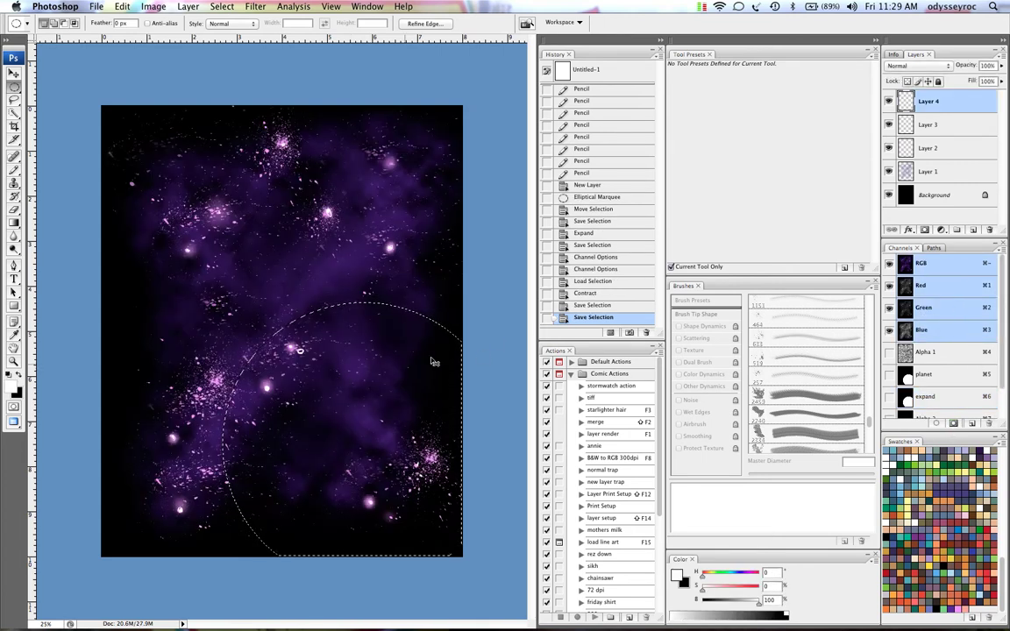
Step: Load the planet channel as a selection, fill it with black on Layer 4, and deselect
super+click(907, 376)
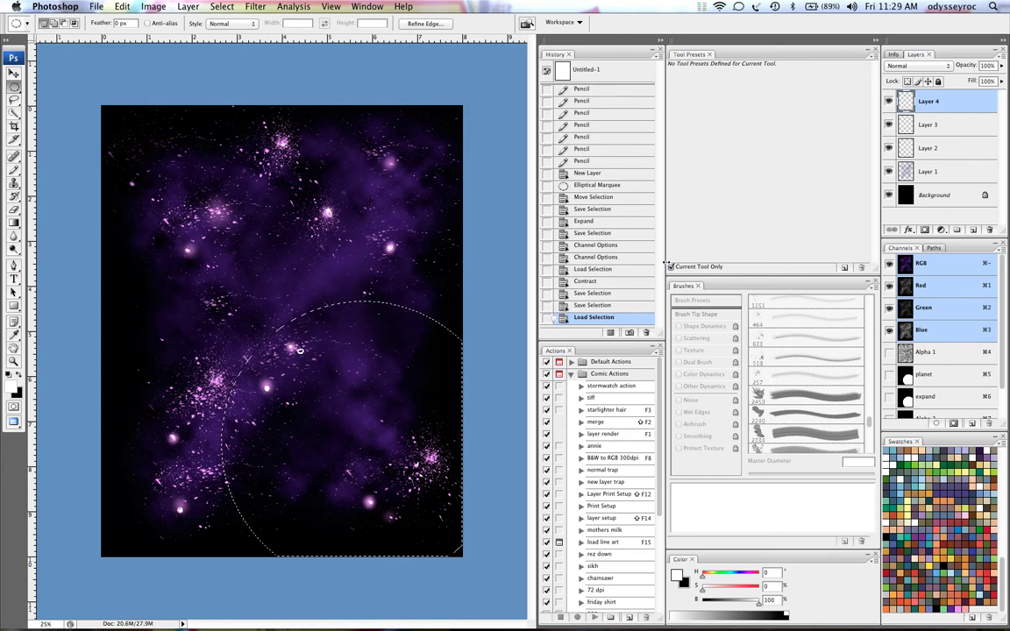
key(alt+BackSpace)
key(super+d)
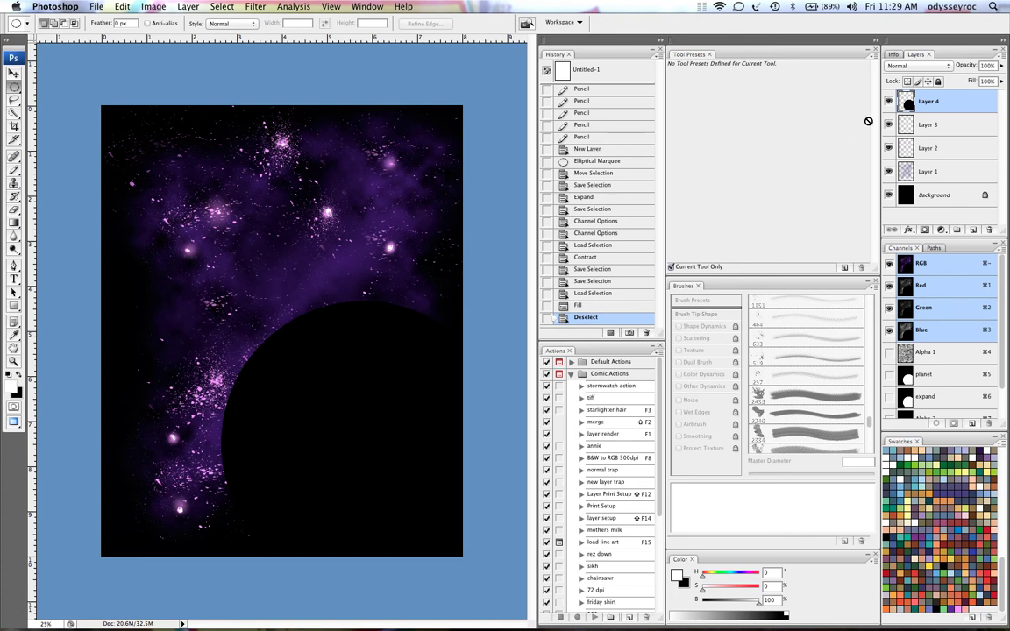
Step: Add a new layer above the black planet and delete the duplicate Alpha 3 channel
click(973, 231)
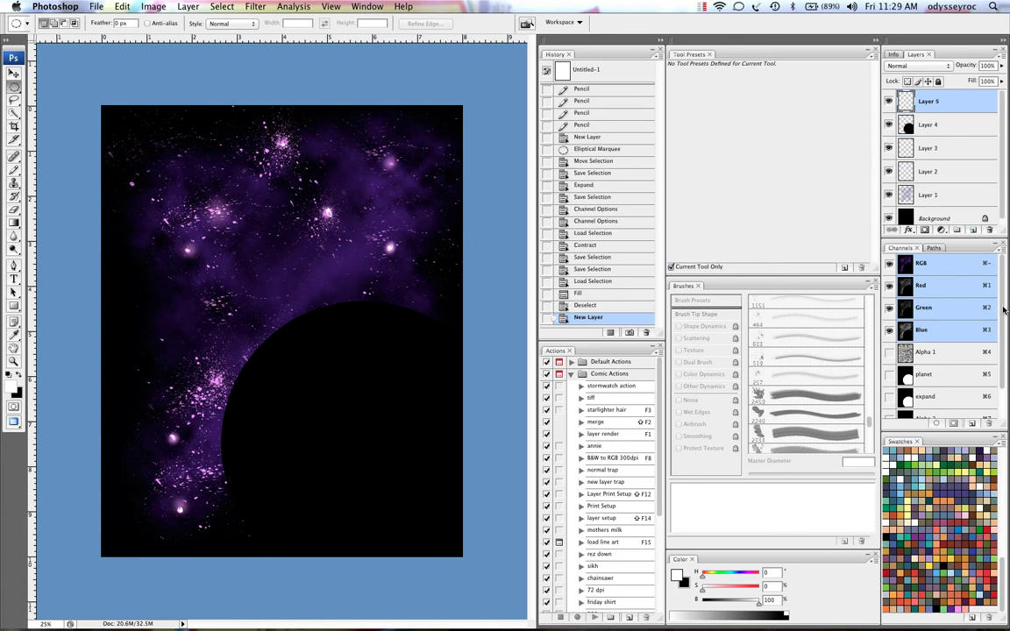
scroll(906, 289, down, 2)
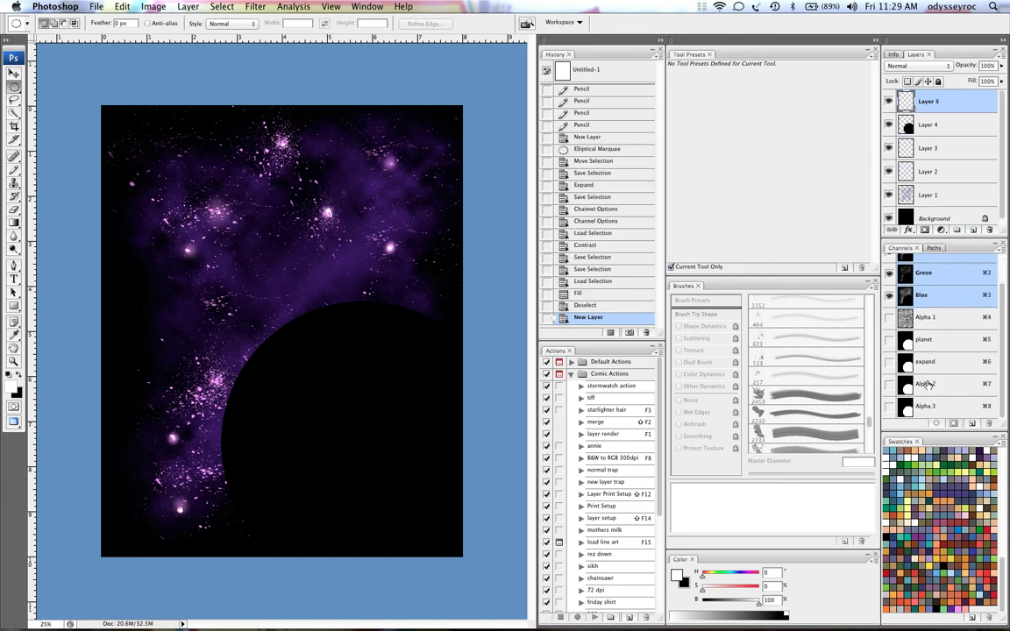
drag(909, 408, 989, 424)
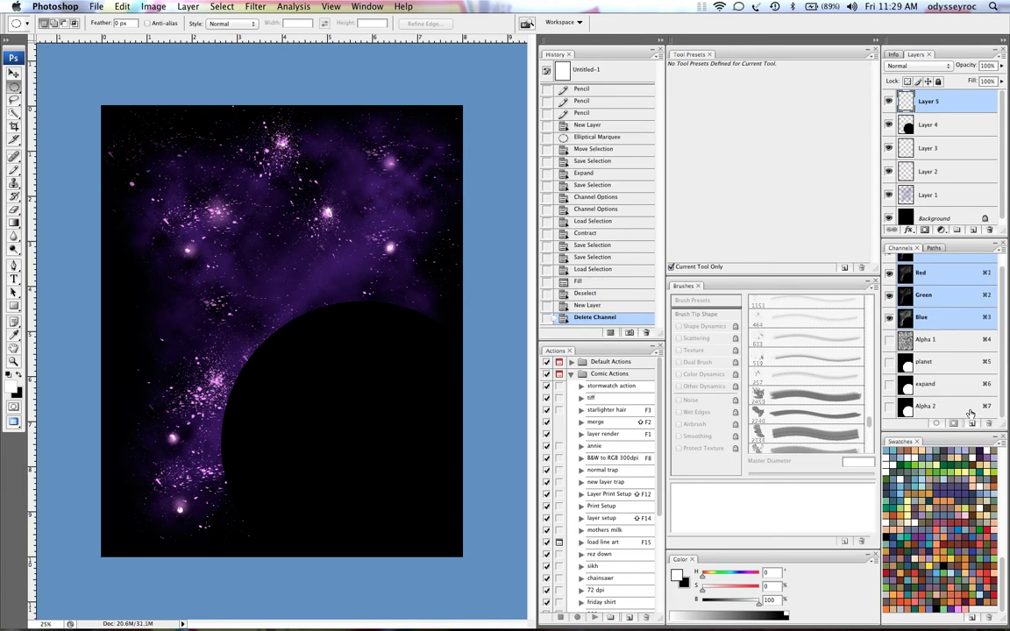
Step: Load the expand channel, subtract the Alpha 2 channel to leave a thin ring selection around the planet, and hide the selection edges
super+click(907, 387)
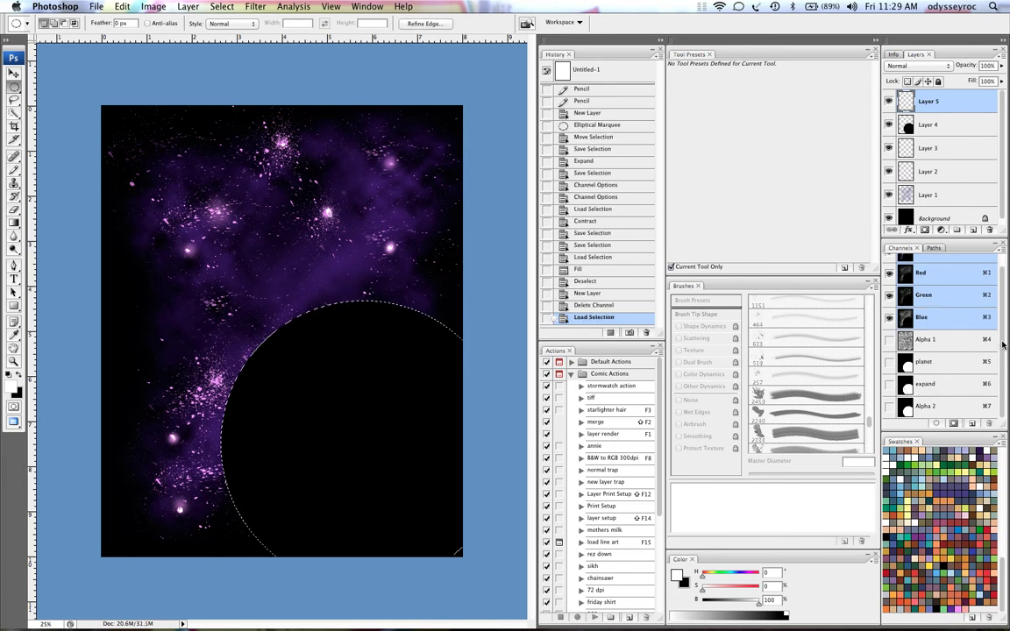
key(z)
drag(290, 285, 293, 261)
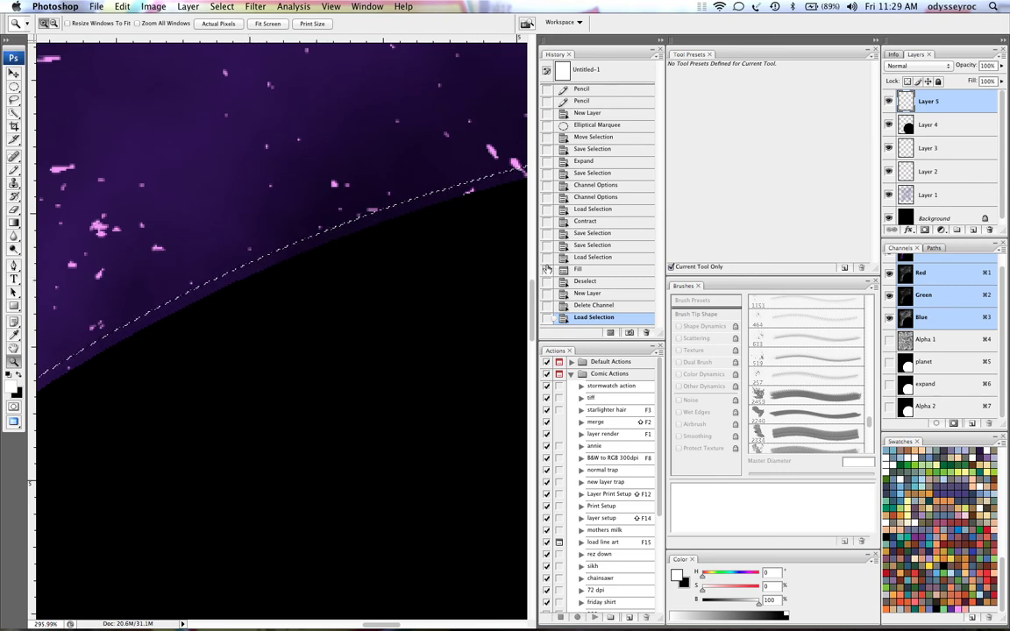
key(super+0)
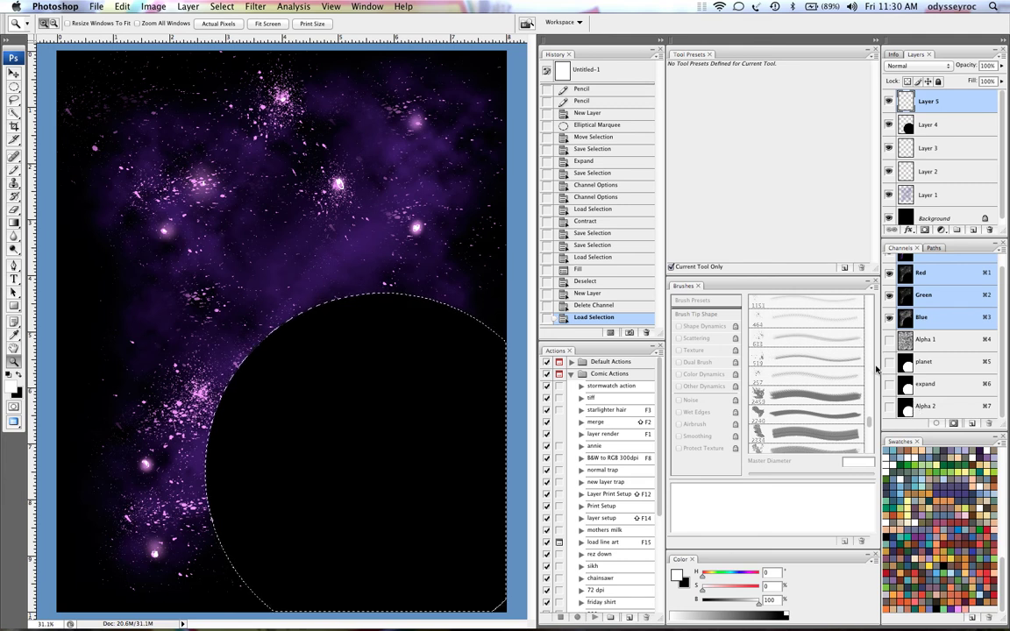
super+click(906, 408)
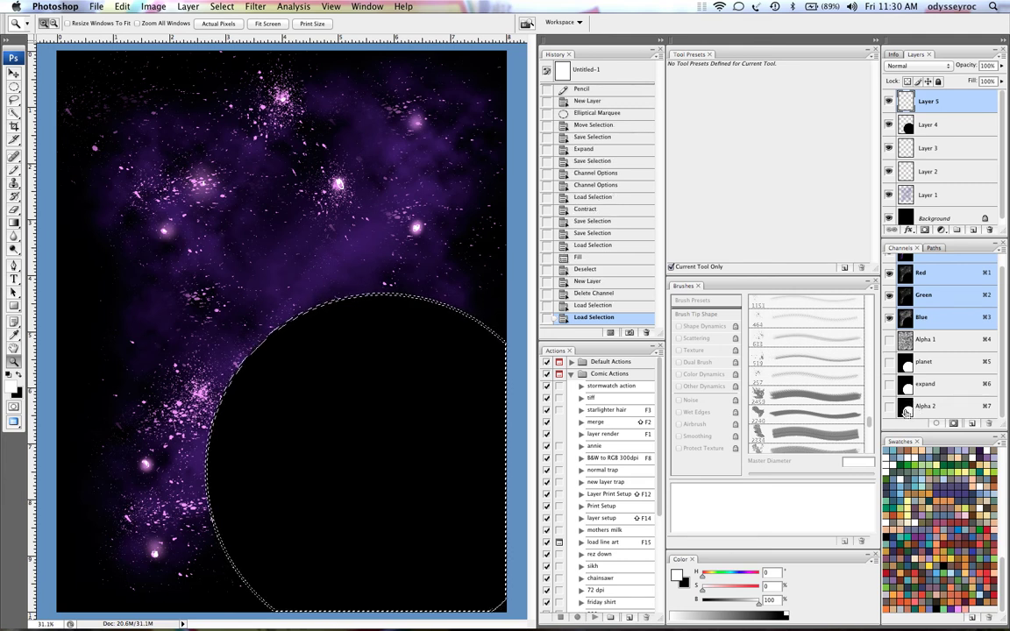
key(super+h)
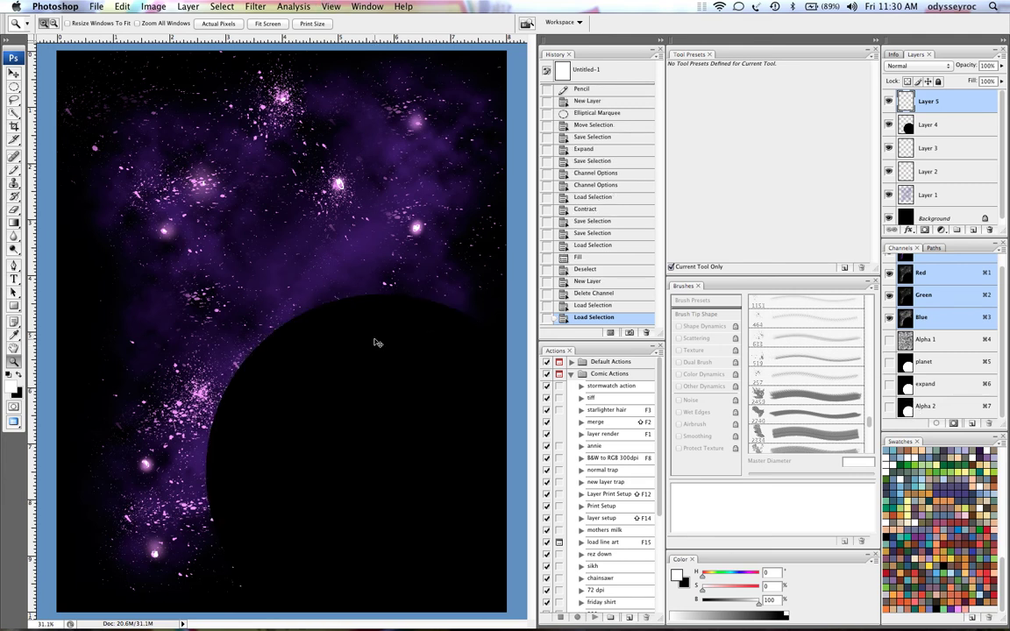
Step: Try filling the ring selection on Layer 5 with white and undo the fill
key(super+BackSpace)
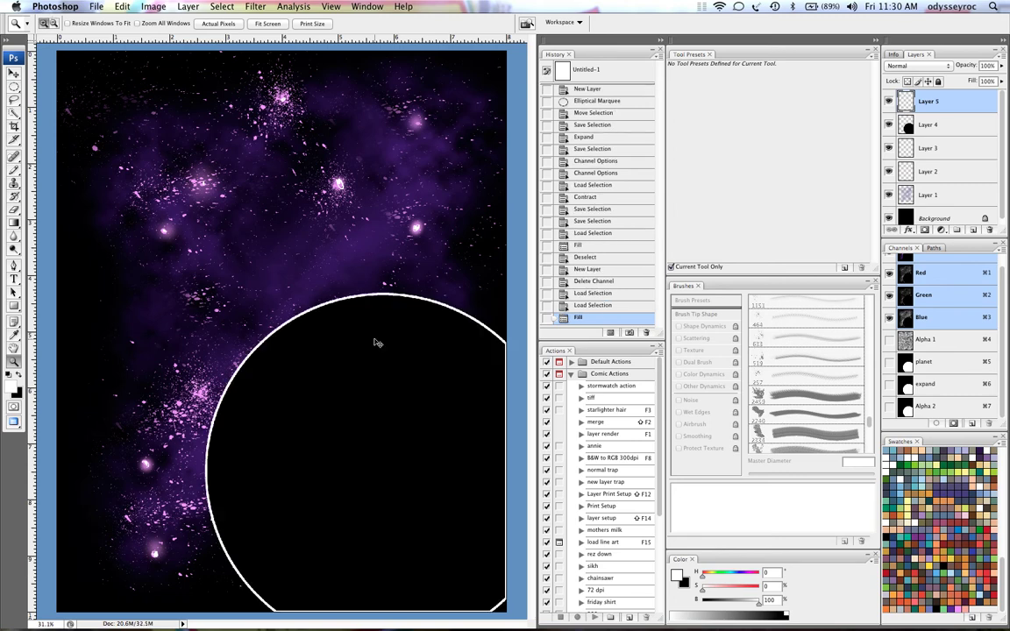
key(super+z)
Step: Paint a white rim light along the planet's upper-left edge on Layer 5 with the soft airbrush, enlarging it from 200 to 300 px
key(b)
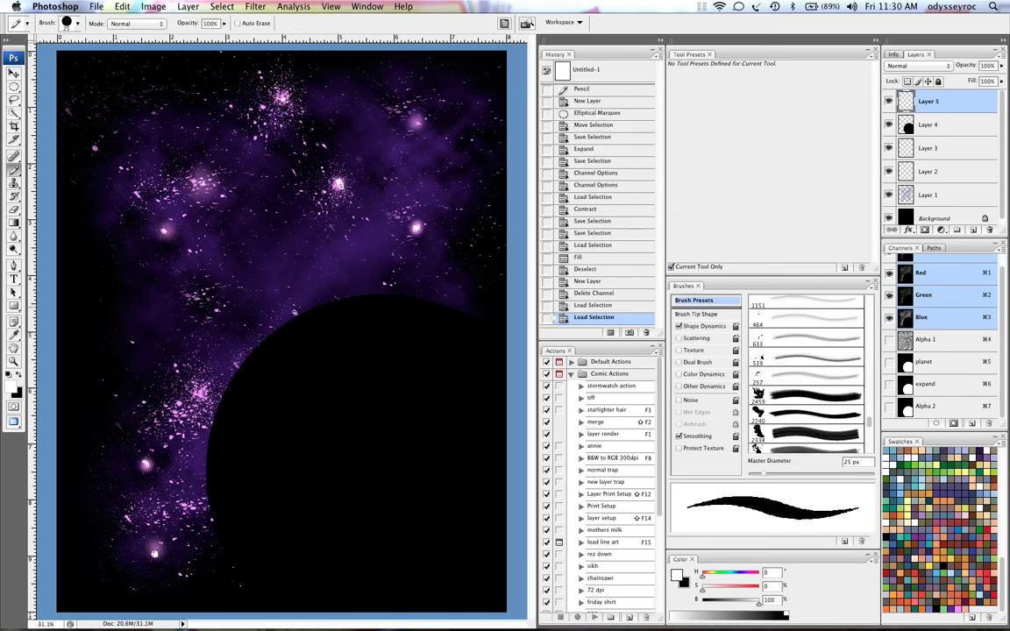
key(shift+b)
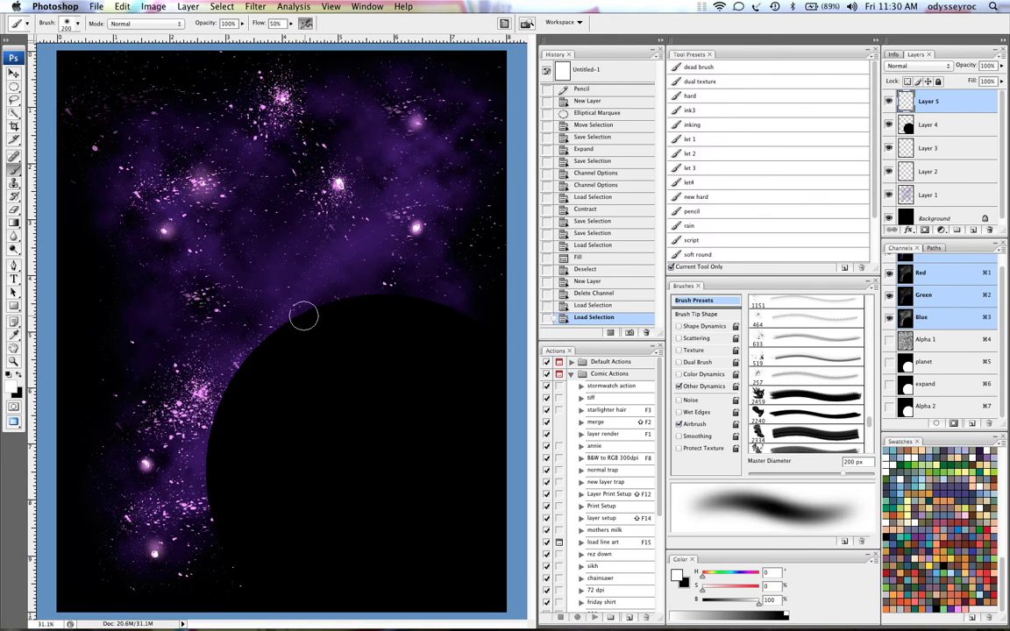
mouse_move(265, 340)
mouse_down()
mouse_move(351, 297)
mouse_move(378, 297)
mouse_move(241, 404)
mouse_move(224, 406)
mouse_move(239, 367)
mouse_up()
key(bracketright)
drag(244, 508, 245, 361)
mouse_move(246, 361)
mouse_down()
mouse_move(247, 515)
mouse_move(230, 381)
mouse_move(341, 317)
mouse_up()
mouse_move(340, 317)
mouse_down()
mouse_move(424, 328)
mouse_move(226, 341)
mouse_up()
mouse_move(227, 342)
mouse_down()
mouse_move(253, 380)
mouse_move(263, 355)
mouse_up()
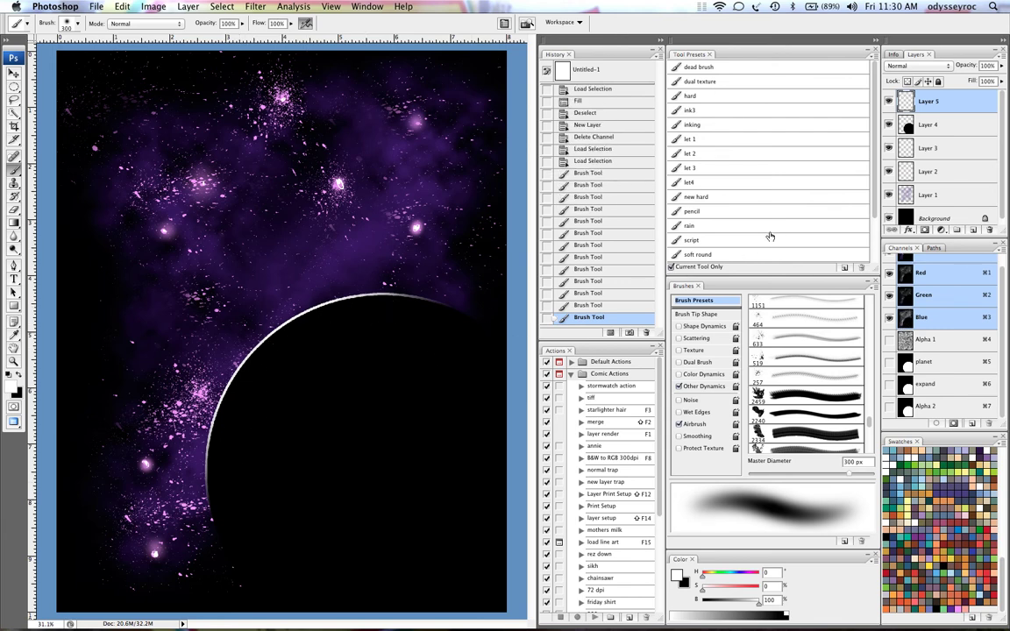
Step: Expand the ring selection around the planet by 10 pixels
click(223, 6)
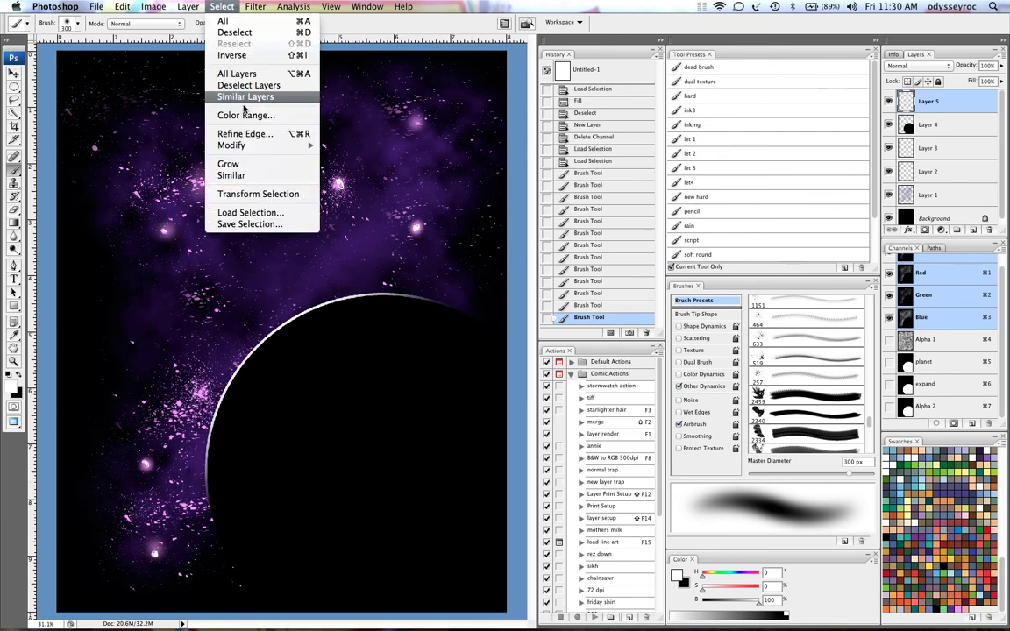
mouse_move(313, 148)
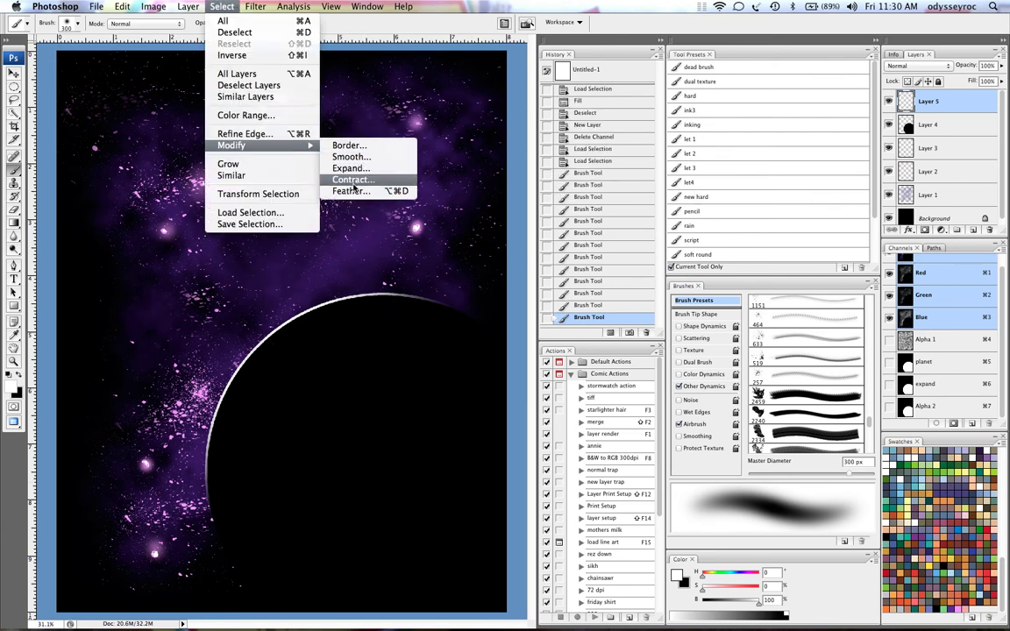
click(349, 167)
text(10)
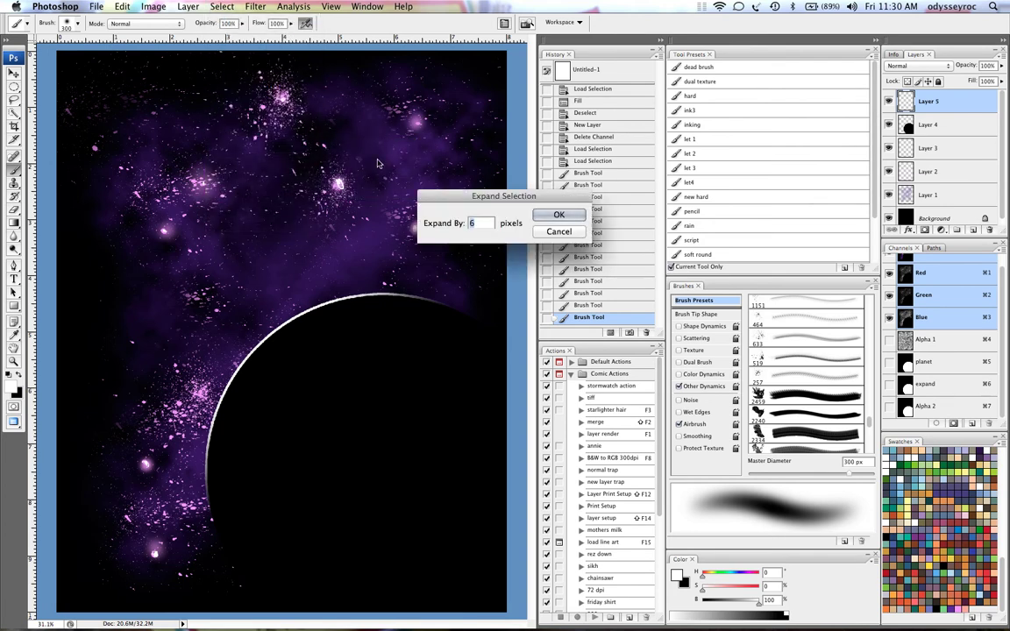
key(Return)
Step: Feather the expanded ring selection with a radius of 8 pixels
click(219, 7)
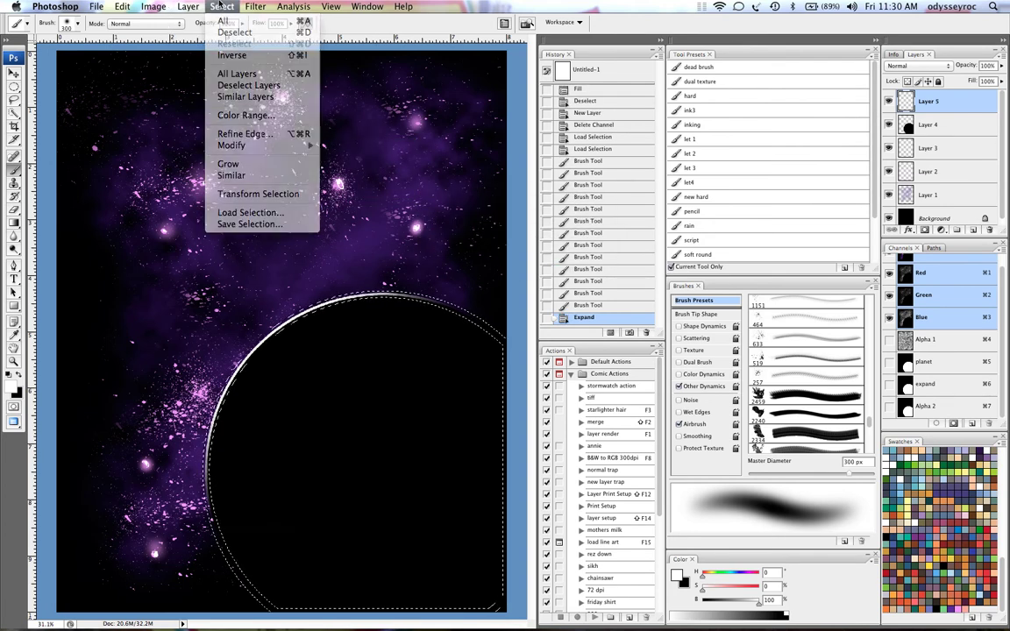
click(219, 7)
click(219, 7)
mouse_move(243, 146)
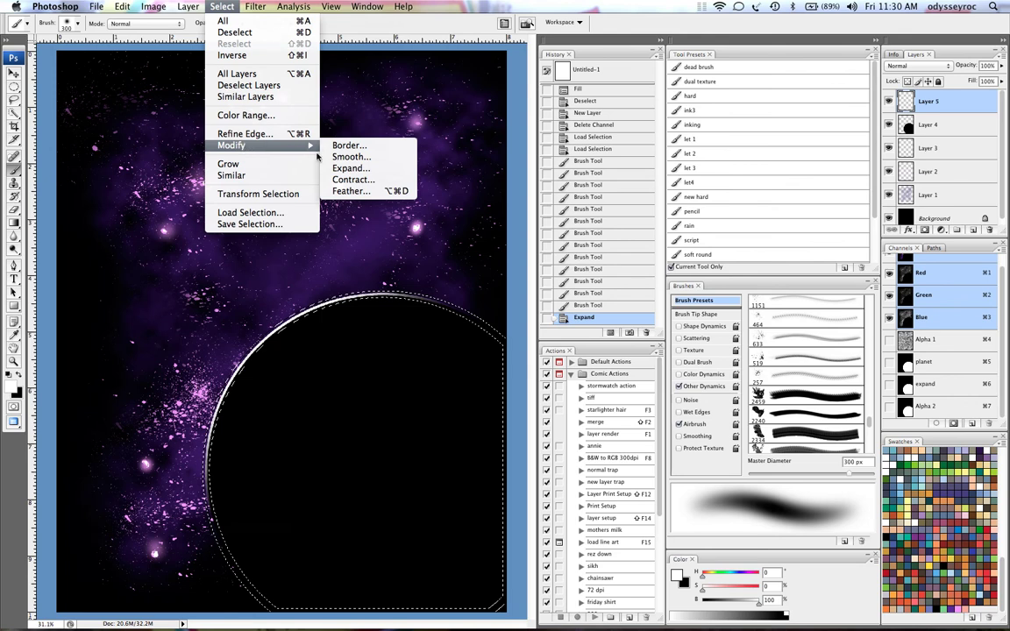
click(359, 191)
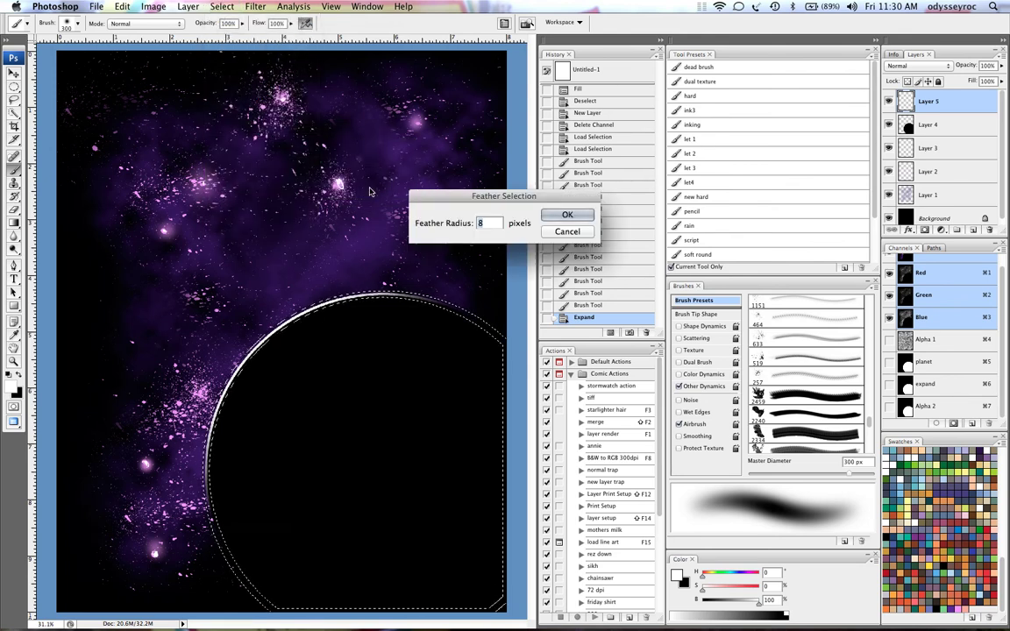
key(Return)
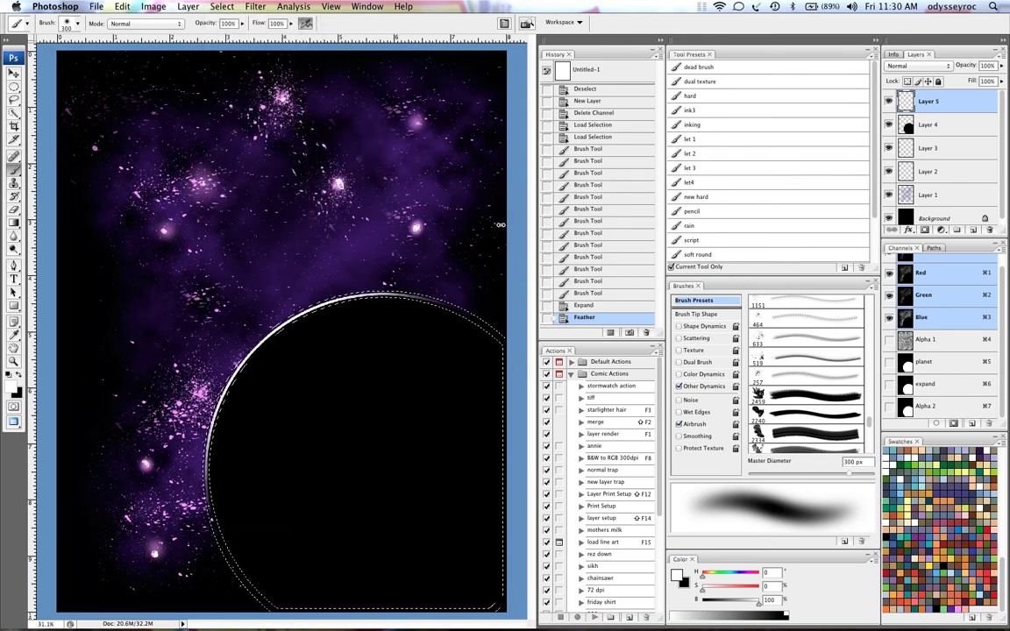
Step: Paint a soft white glow along the planet's upper-left rim inside the feathered selection on Layer 5, and deselect
key(super+h)
drag(297, 339, 267, 355)
drag(311, 320, 263, 361)
mouse_move(317, 313)
mouse_down()
mouse_move(232, 420)
mouse_move(334, 316)
mouse_up()
mouse_move(334, 316)
mouse_down()
mouse_move(230, 422)
mouse_move(332, 313)
mouse_up()
key(ctrl+d)
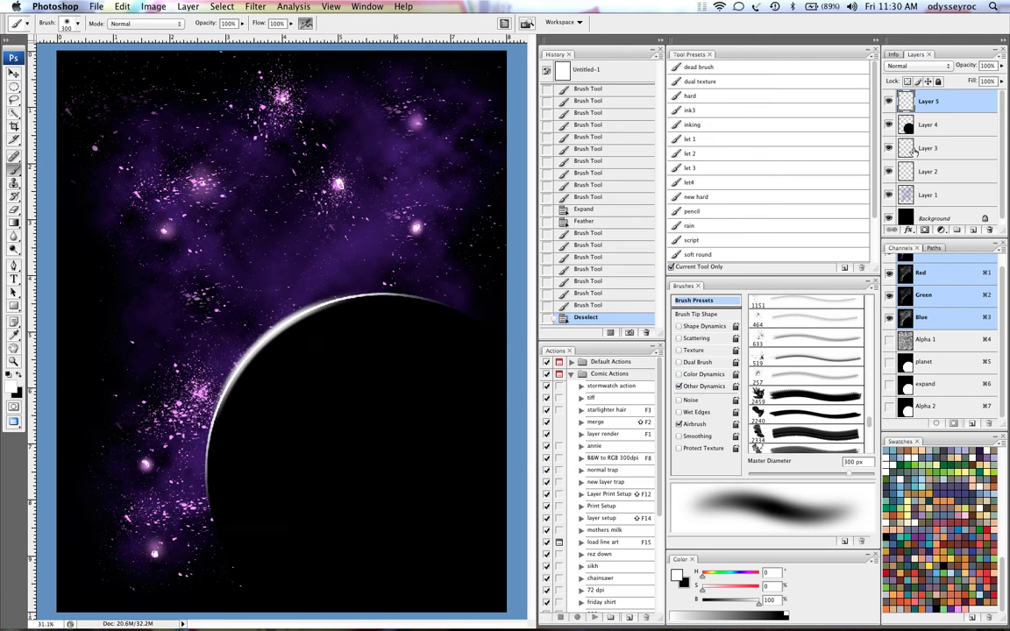
Step: Add a new layer above Layer 3 and dab a white halo behind the planet's upper-left edge with the soft airbrush at 700 px
click(908, 140)
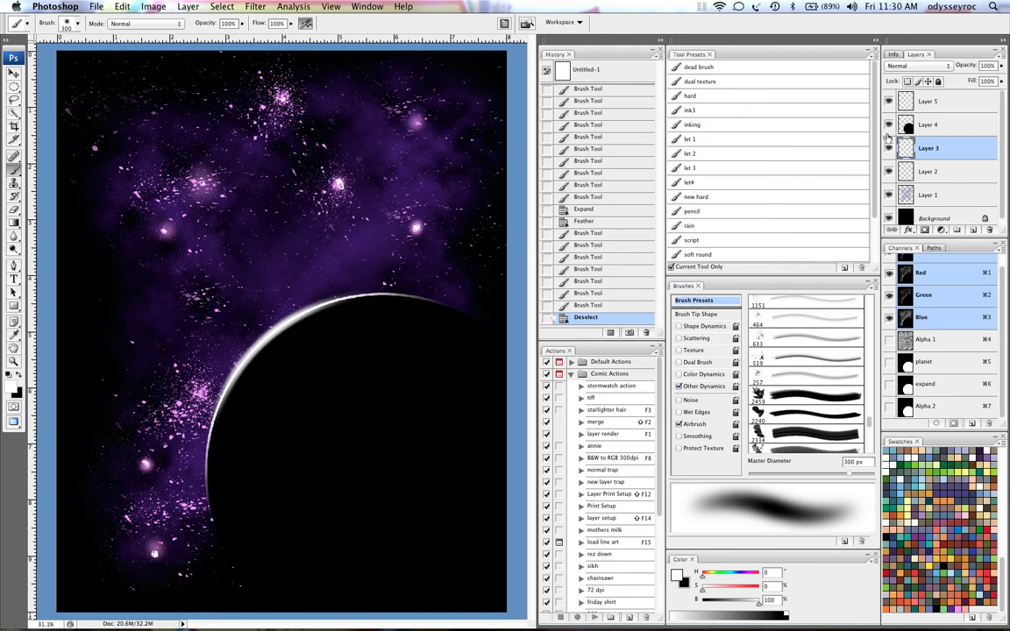
click(974, 230)
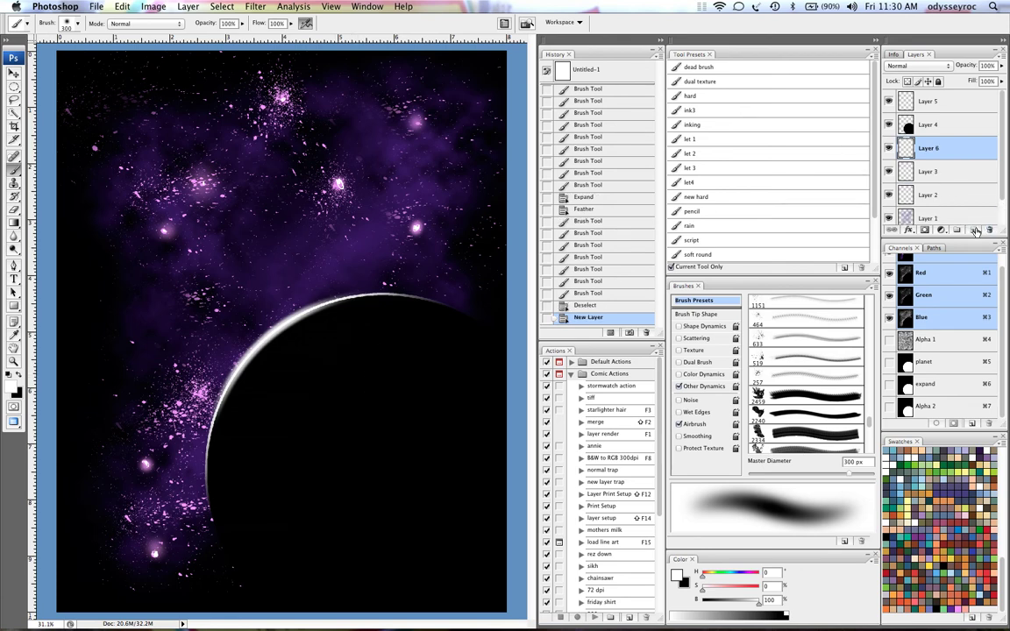
key(bracketright)
key(bracketright)
key(bracketright)
key(bracketright)
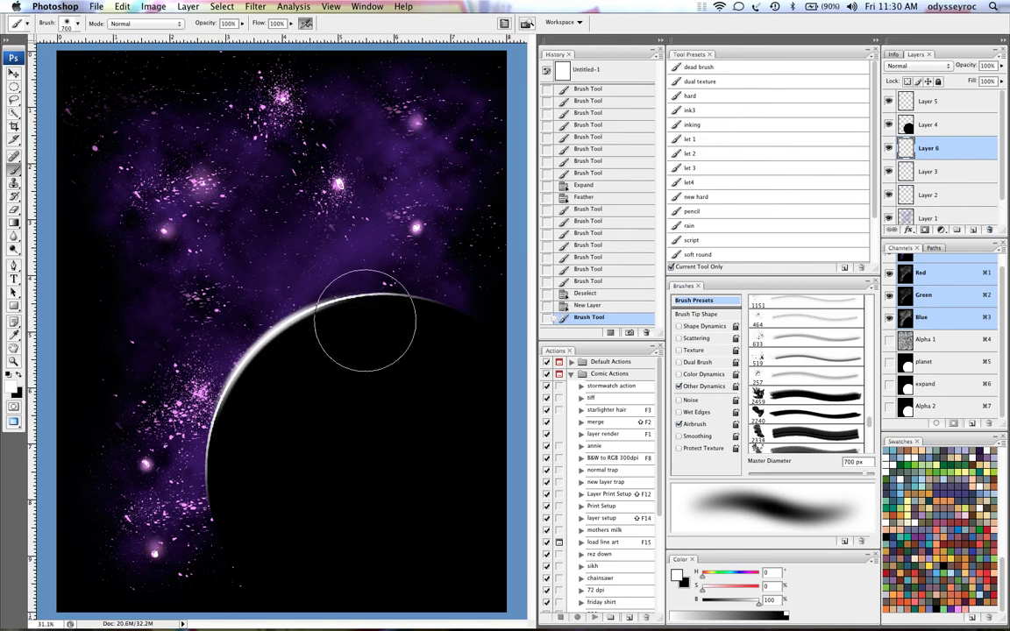
click(362, 321)
click(274, 394)
click(344, 344)
click(307, 358)
click(270, 410)
click(272, 399)
click(275, 407)
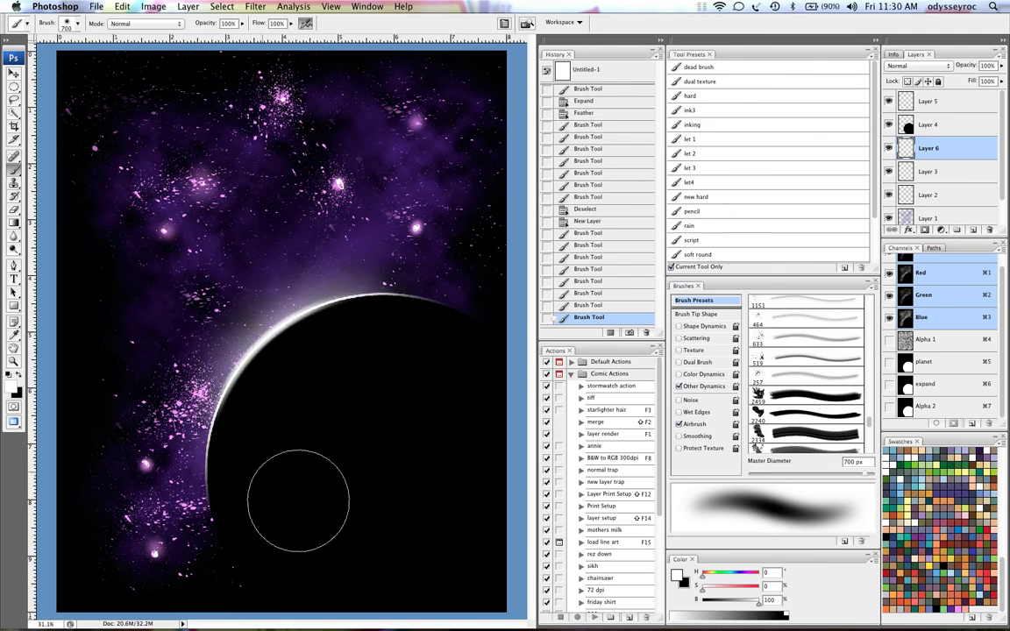
click(271, 447)
click(330, 352)
click(411, 354)
click(322, 347)
click(263, 425)
click(258, 458)
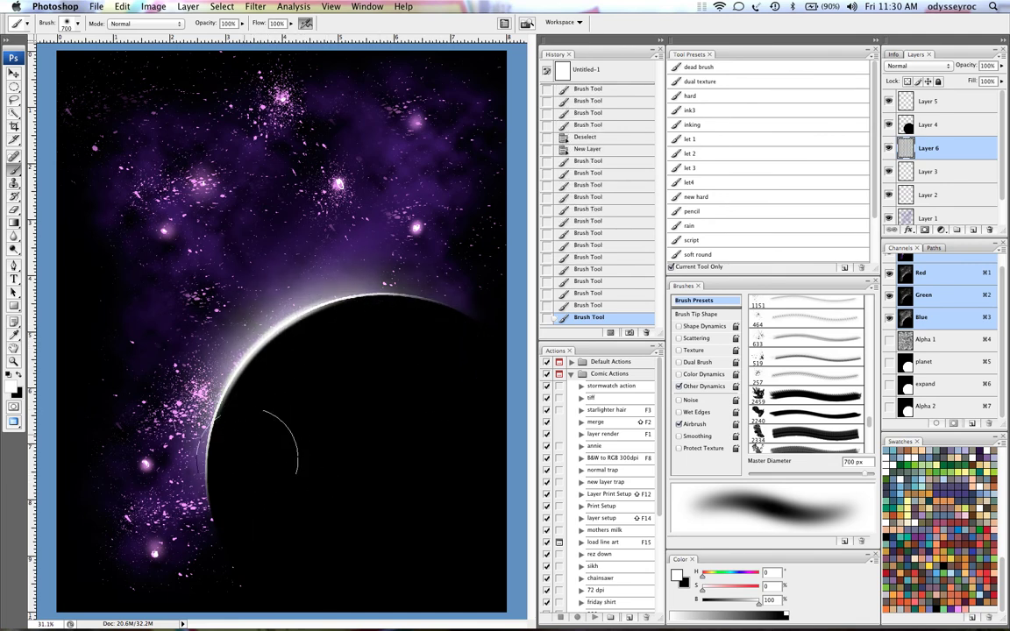
click(251, 449)
click(277, 484)
click(309, 337)
click(384, 518)
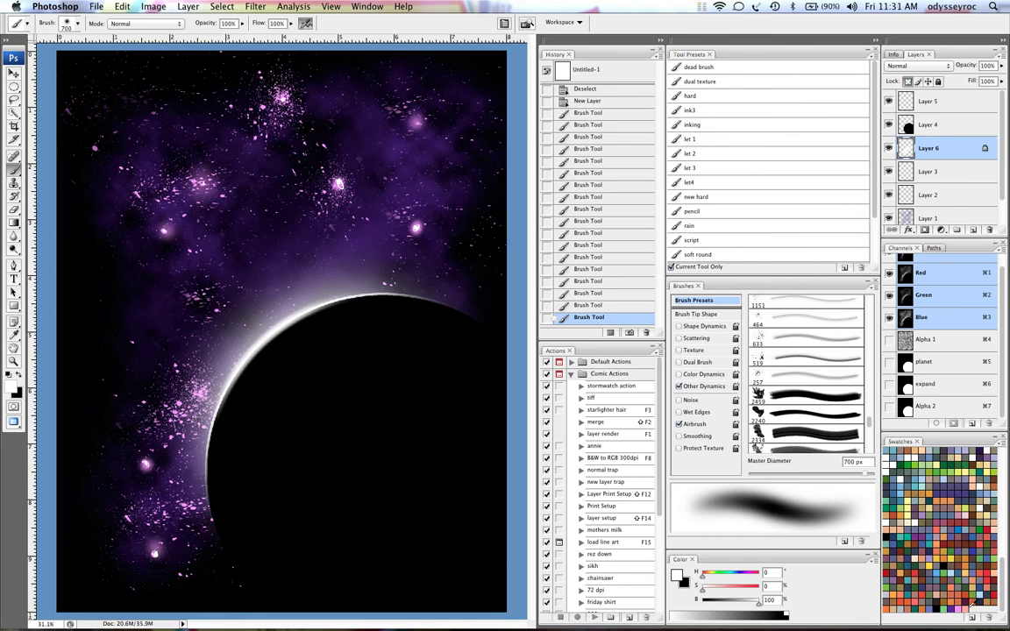
Step: Recolor the halo on Layer 6 and the rim light on Layer 5 with the peach swatch, keeping transparent pixels locked
click(969, 594)
key(alt+BackSpace)
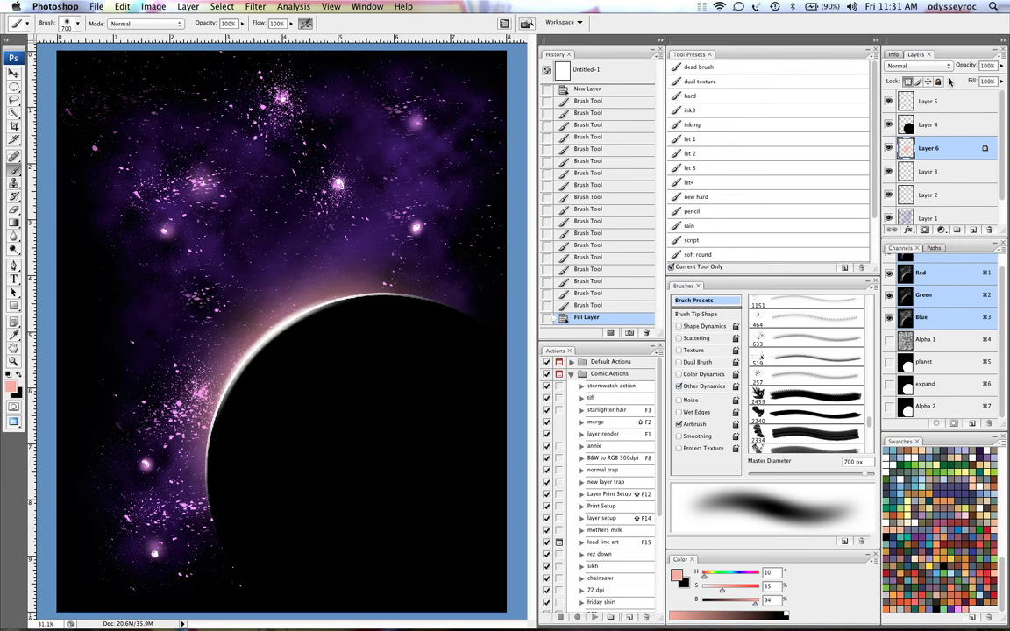
click(964, 102)
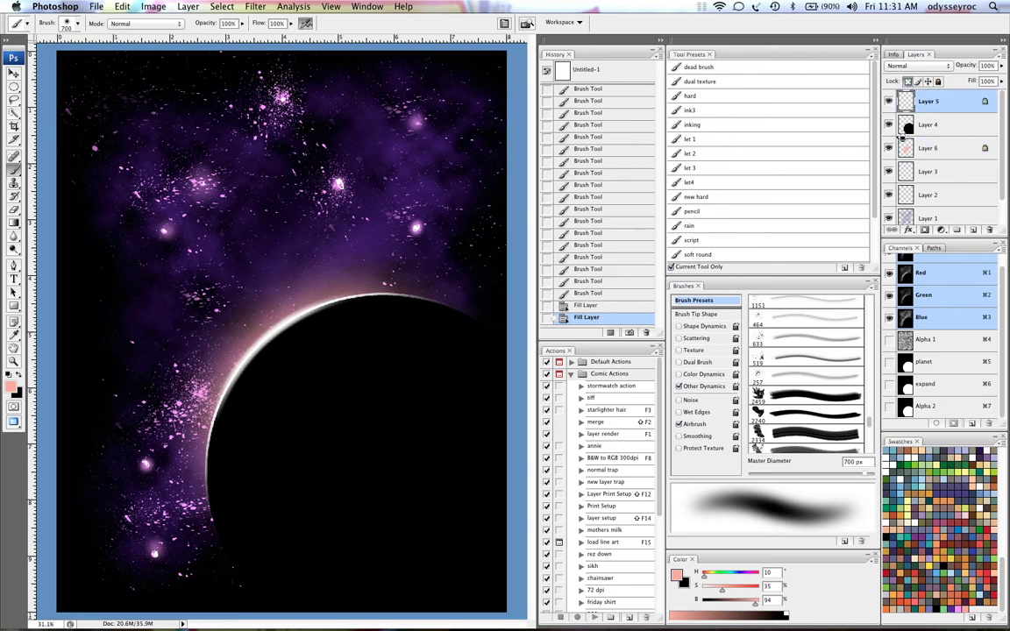
key(alt+BackSpace)
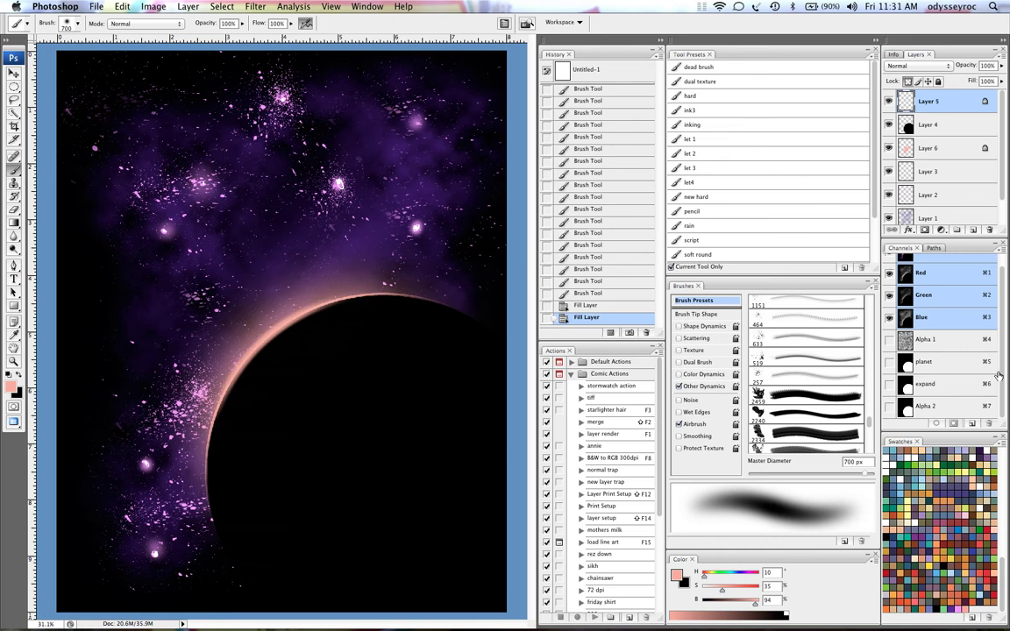
Step: Load the expand channel as a selection, subtract the Alpha 2 channel from it, and add a new layer above Layer 5
super+click(907, 386)
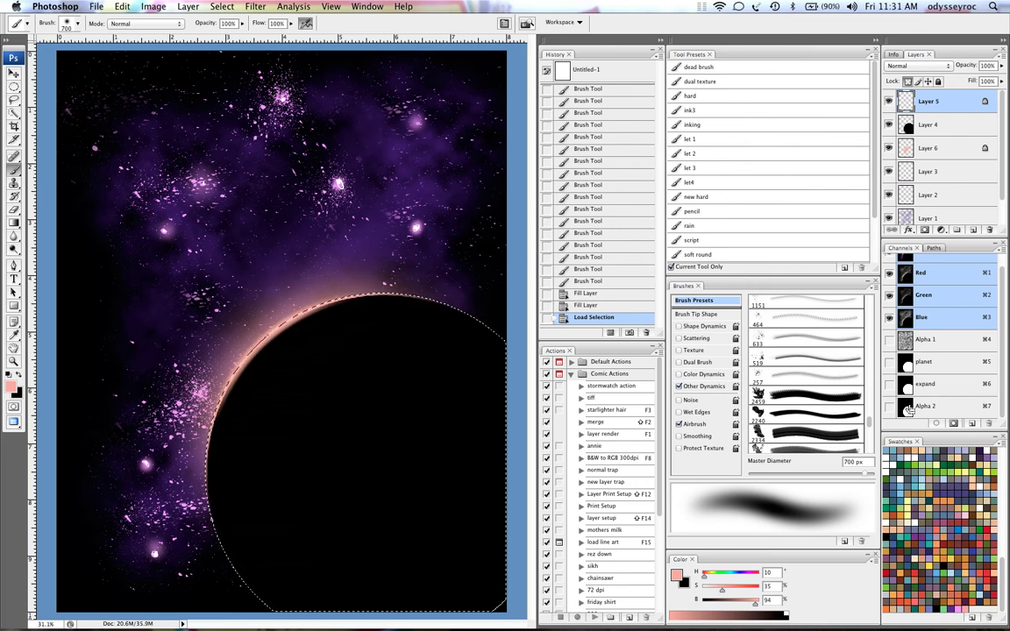
alt+super+click(909, 409)
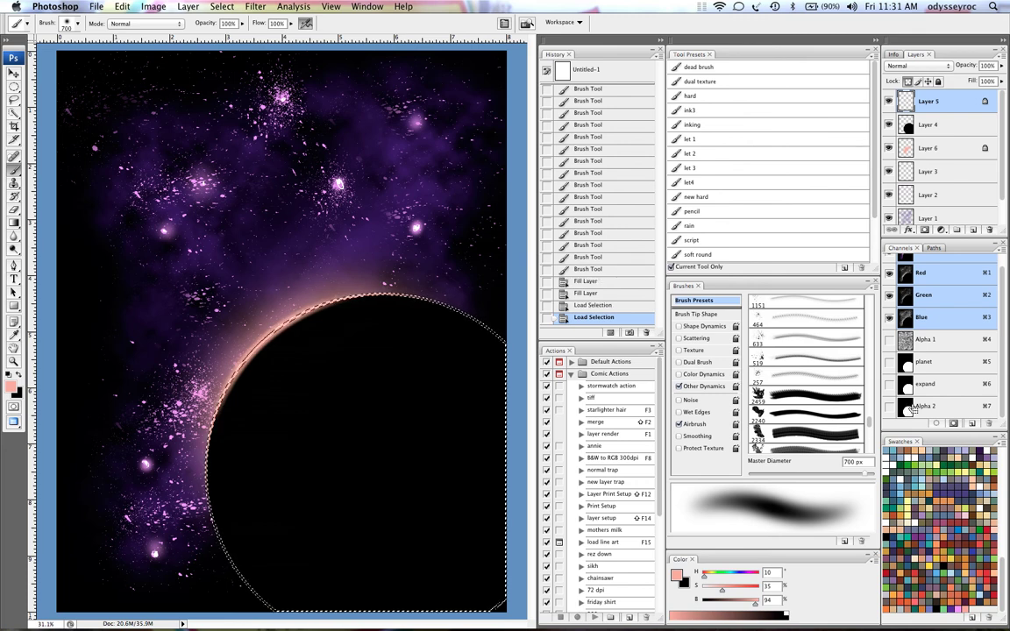
click(973, 229)
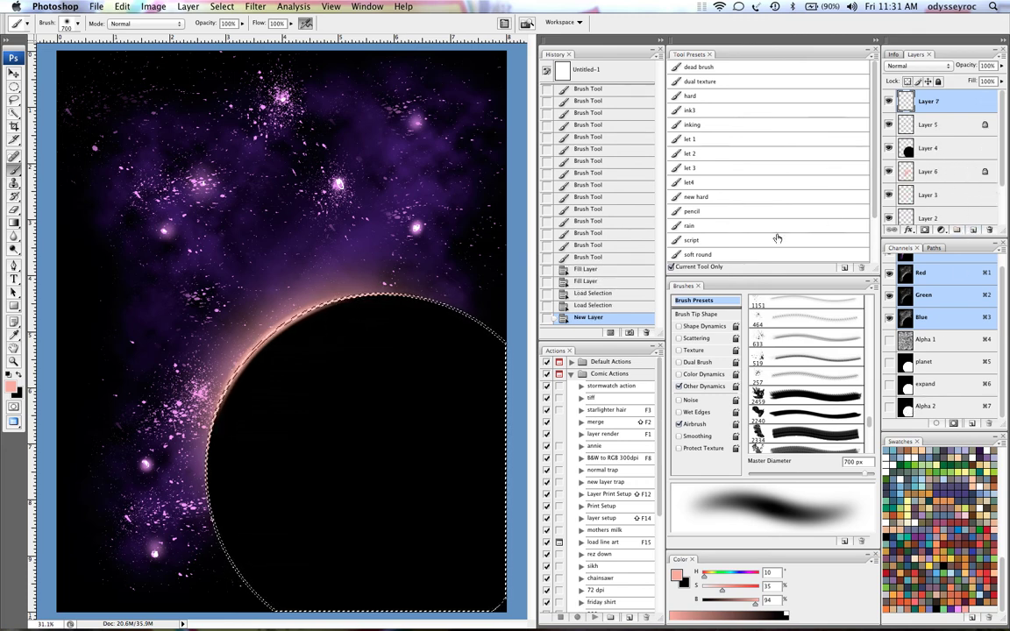
Step: Paint a thin white rim light inside the ring selection on Layer 7, reducing the soft airbrush from 600 to 400 px, and deselect
key(d)
key(x)
key(bracketleft)
key(super+h)
drag(287, 353, 273, 357)
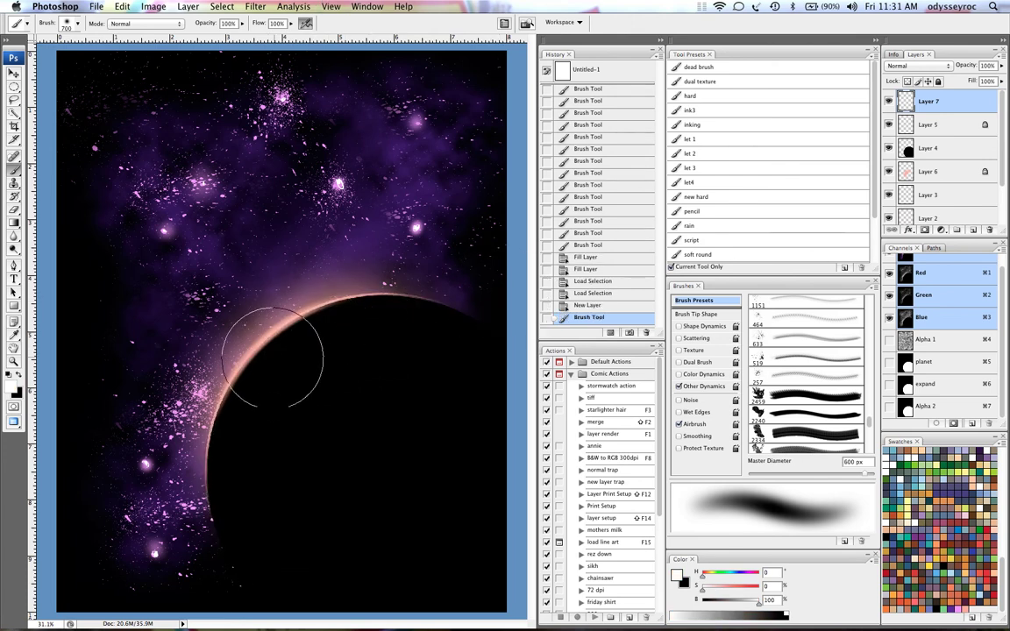
key(bracketleft)
key(bracketleft)
drag(321, 324, 298, 336)
drag(299, 337, 286, 365)
mouse_move(266, 465)
mouse_down()
mouse_move(291, 330)
mouse_move(248, 474)
mouse_up()
mouse_move(249, 474)
mouse_down()
mouse_move(390, 302)
mouse_move(272, 495)
mouse_up()
mouse_move(273, 495)
mouse_down()
mouse_move(399, 296)
mouse_move(256, 482)
mouse_up()
mouse_move(255, 482)
mouse_down()
mouse_move(268, 375)
mouse_move(261, 507)
mouse_up()
mouse_move(261, 507)
mouse_down()
mouse_move(365, 287)
mouse_move(254, 473)
mouse_up()
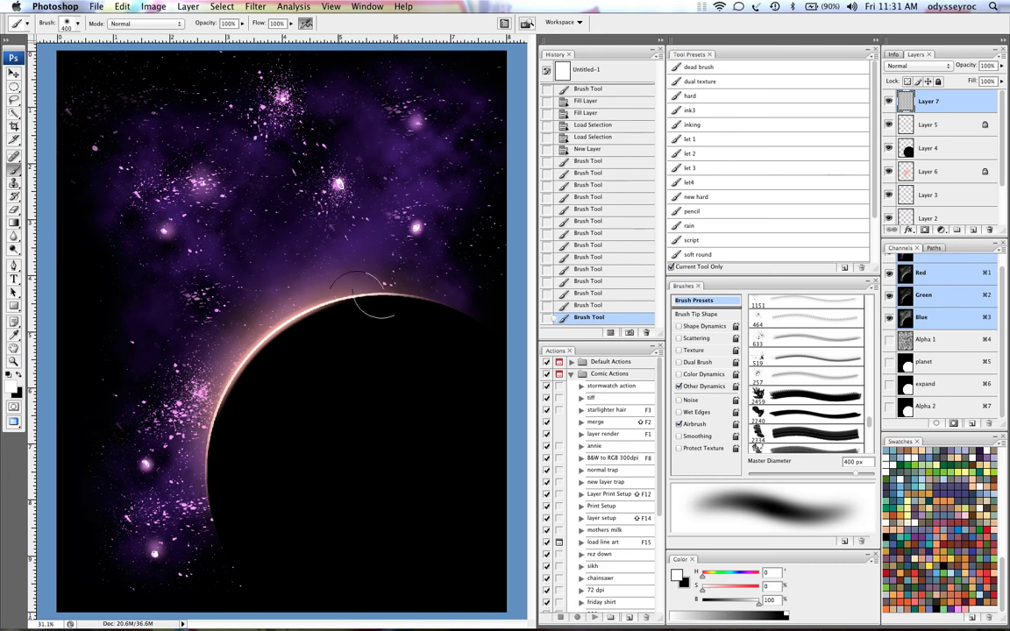
drag(363, 295, 244, 420)
drag(268, 362, 333, 307)
drag(333, 306, 263, 491)
key(super+d)
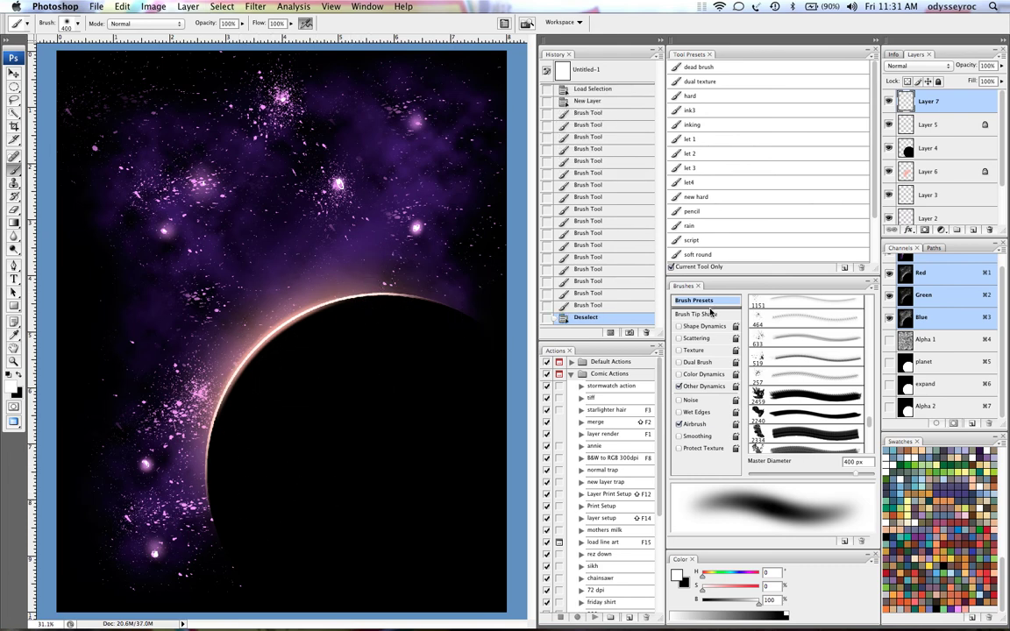
Step: Brighten the upper-left part of the planet's rim on Layer 7 with white soft-brush touches of varying size in full-screen view
key(super+minus)
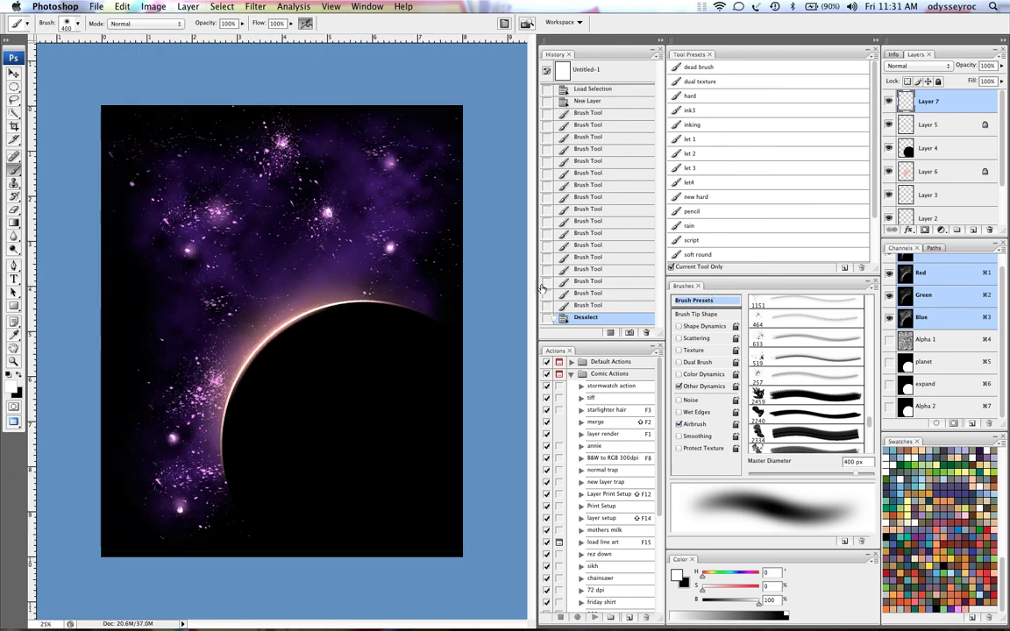
key(v)
key(Tab)
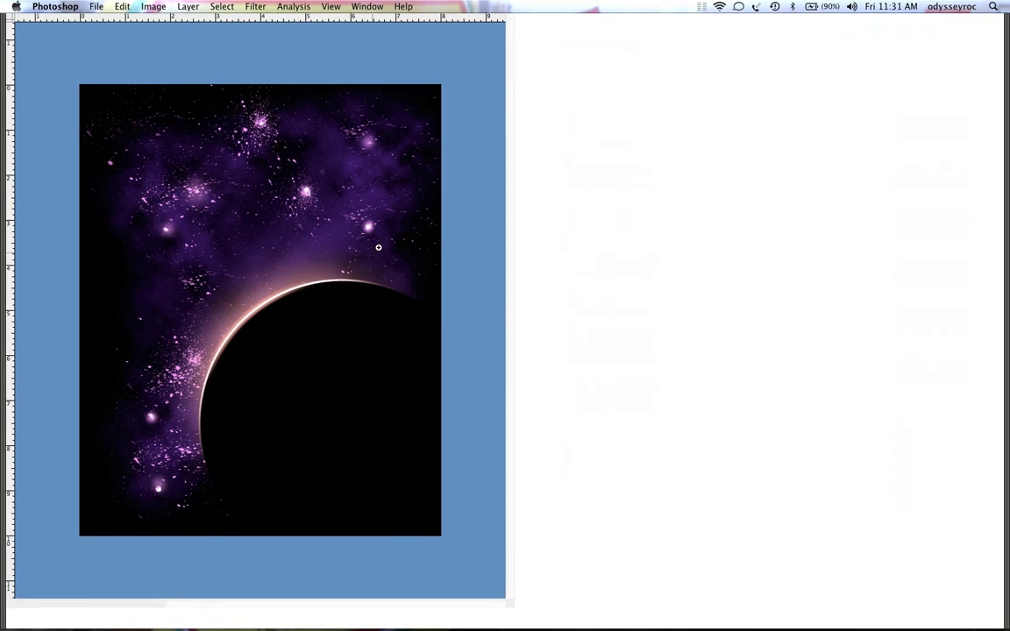
key(f)
drag(363, 196, 708, 449)
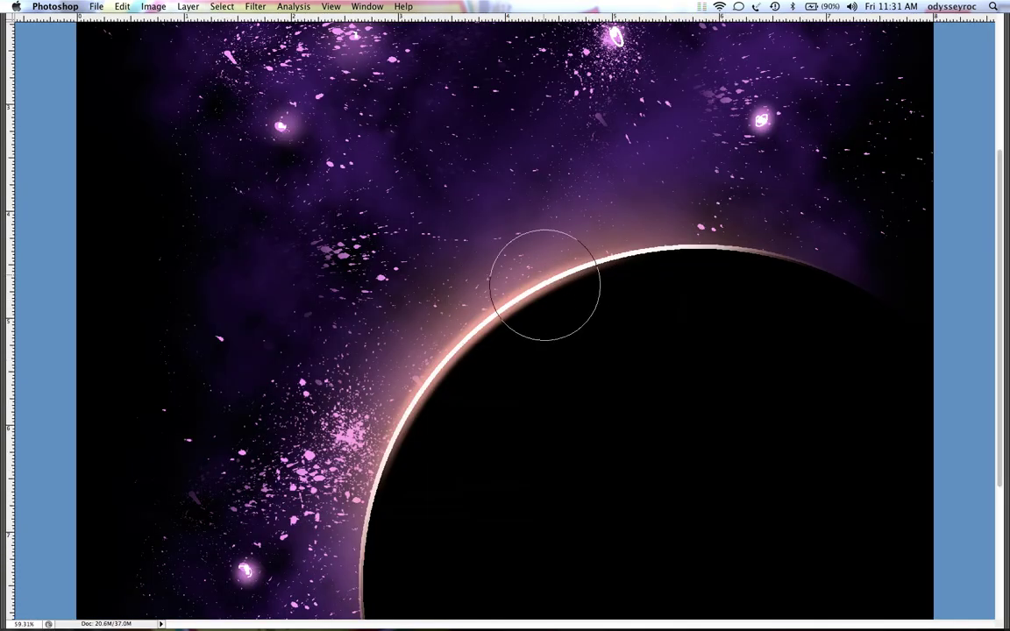
key(bracketleft)
key(bracketleft)
key(bracketleft)
key(bracketleft)
key(bracketleft)
key(bracketleft)
key(bracketleft)
key(bracketleft)
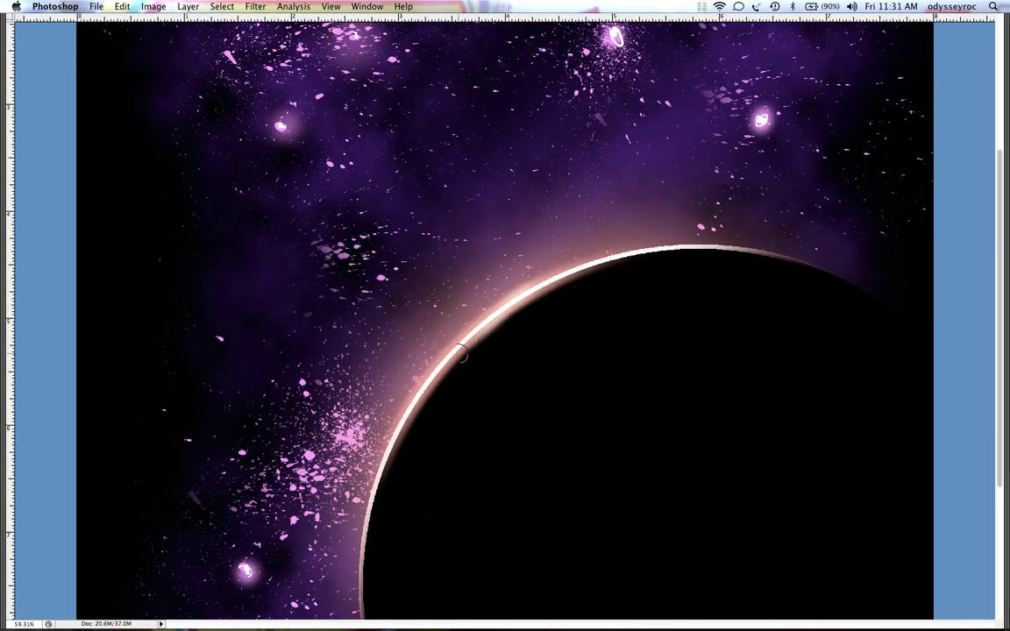
key(super+0)
key(bracketright)
key(bracketright)
key(bracketright)
key(bracketright)
key(bracketright)
key(bracketright)
key(bracketright)
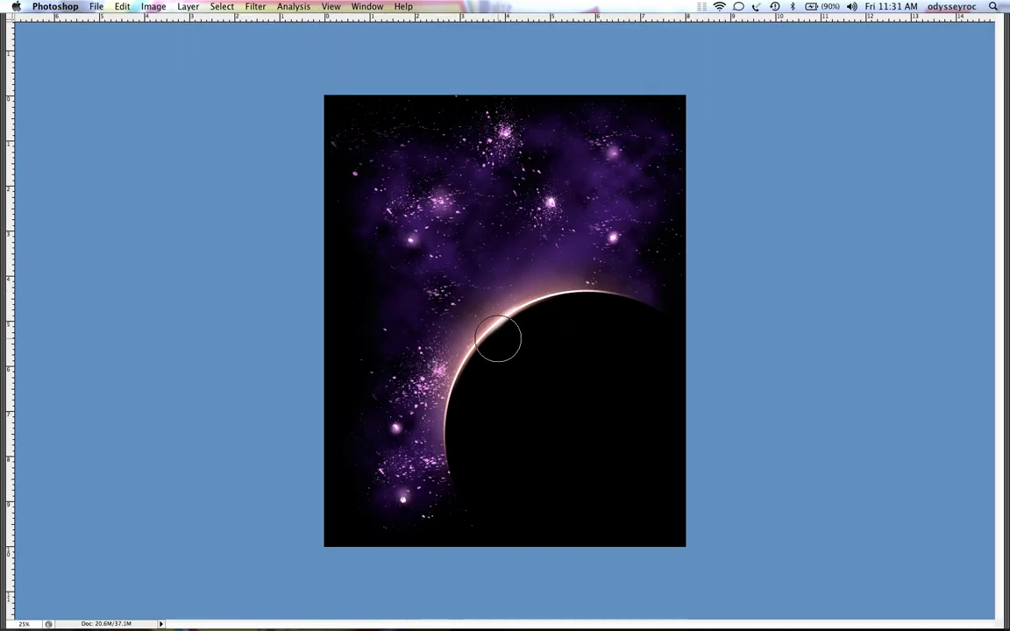
key(Tab)
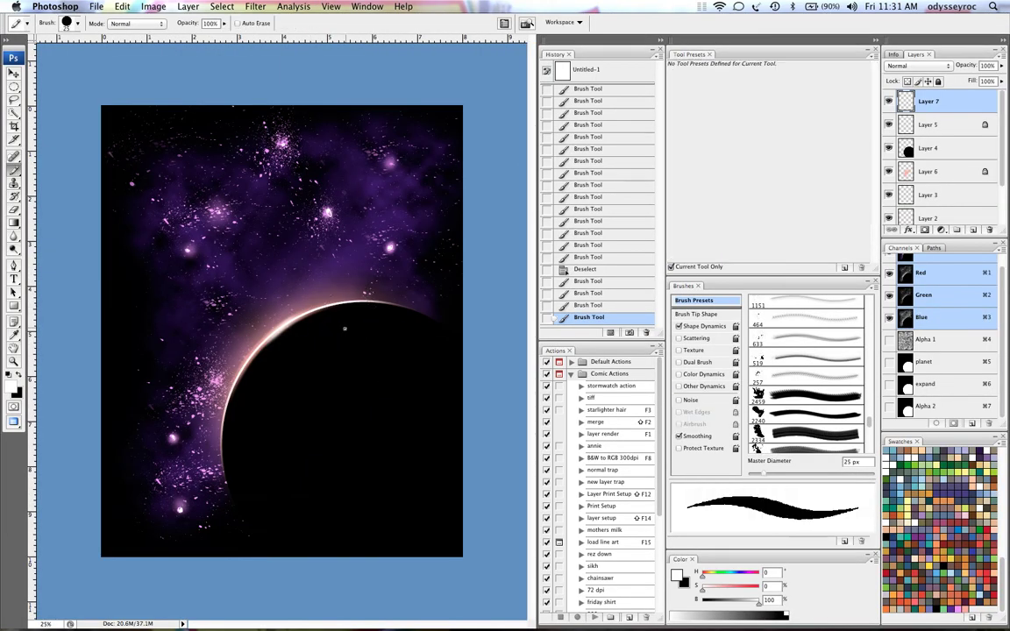
Step: Try stamping translucent white circles on the planet's rim with the Pencil tool at 10% opacity, and undo them
key(bracketright)
key(bracketright)
key(bracketright)
key(bracketright)
key(bracketright)
key(bracketright)
key(bracketright)
key(bracketright)
key(bracketright)
key(bracketright)
key(bracketright)
key(bracketright)
key(bracketright)
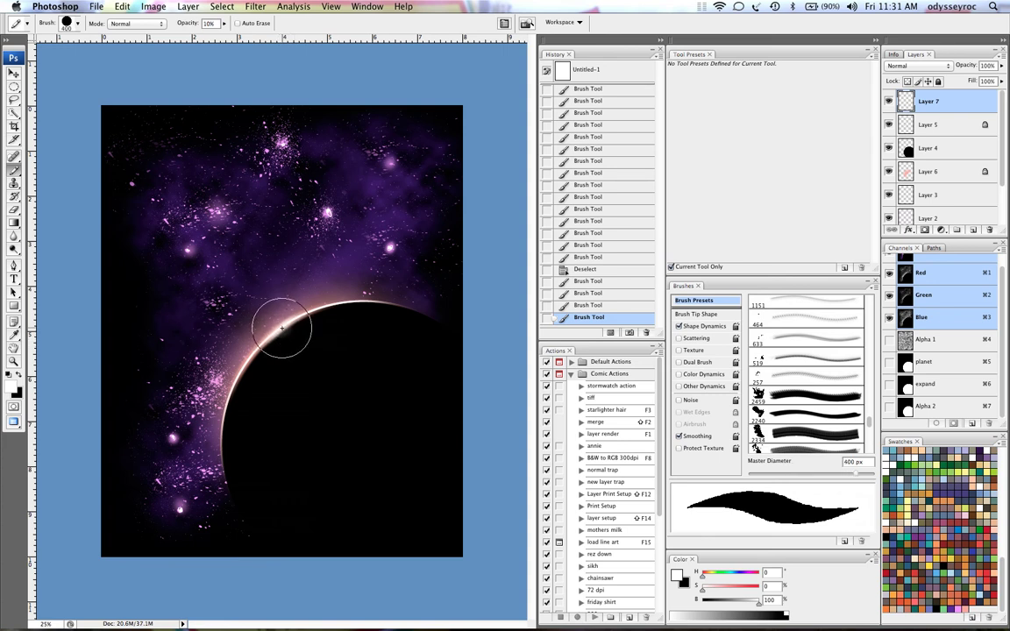
click(282, 329)
click(283, 330)
click(304, 333)
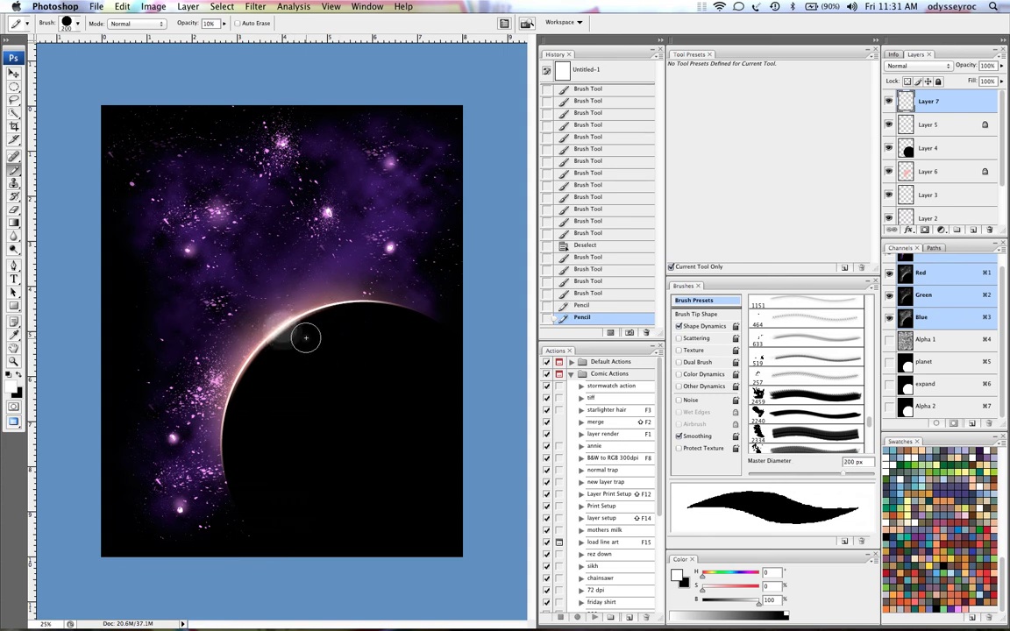
key(bracketleft)
key(bracketleft)
key(super+alt+z)
key(super+alt+z)
key(super+alt+z)
key(super+alt+z)
key(super+alt+z)
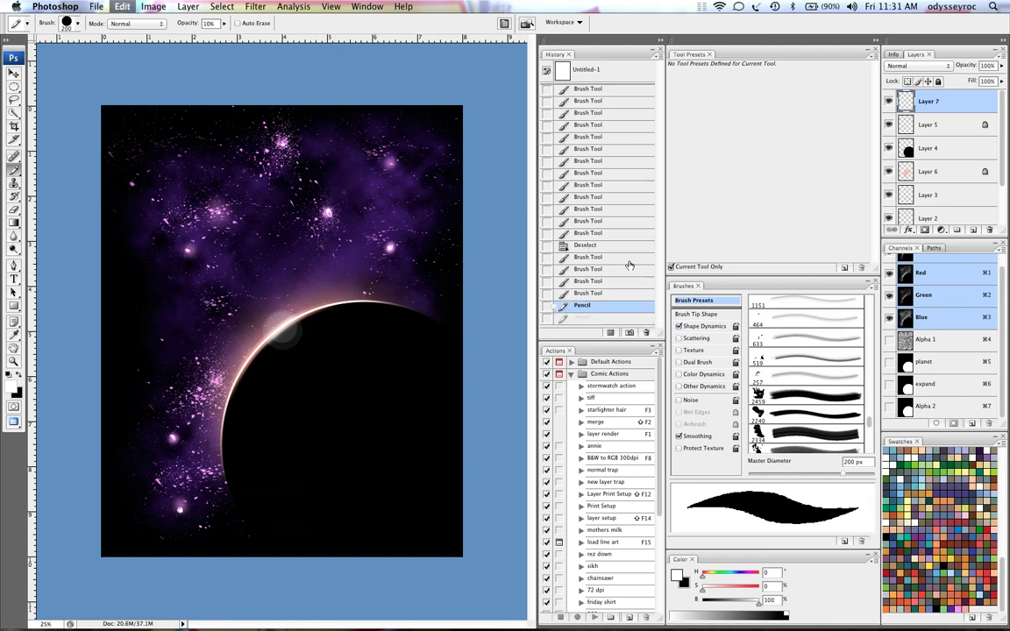
Step: Stamp overlapping white lens-flare circles of varying size across the planet's upper-left rim with a hard round brush at 20% opacity
key(shift+b)
key(shift+b)
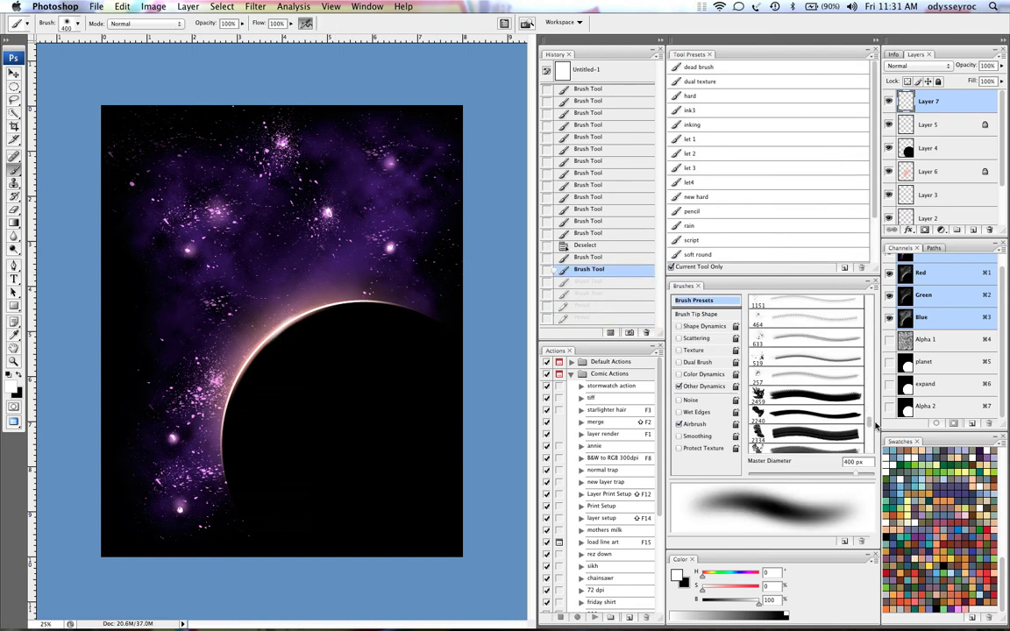
drag(874, 424, 875, 451)
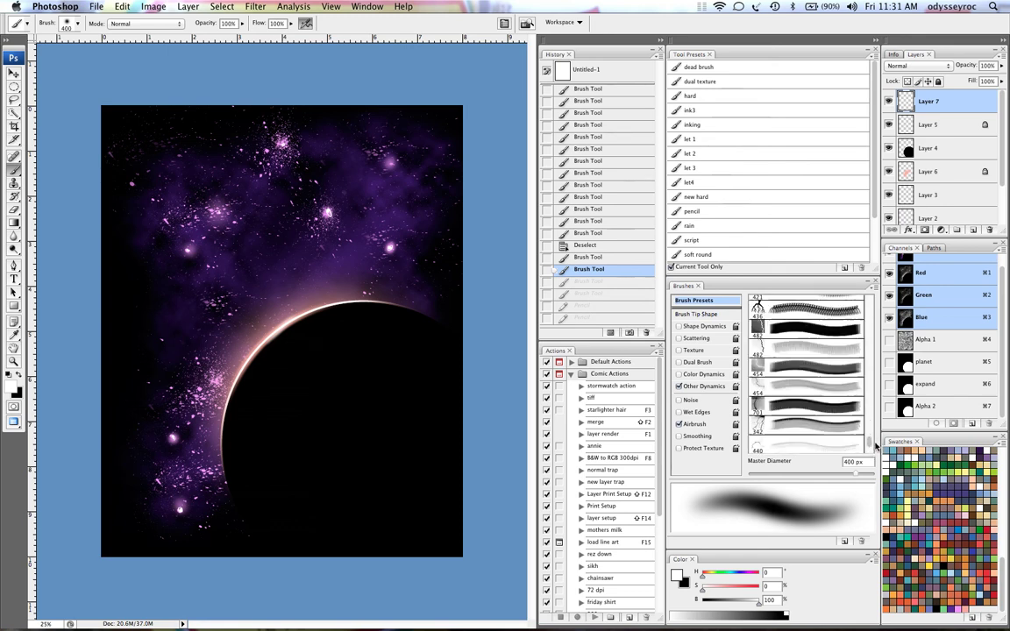
click(821, 337)
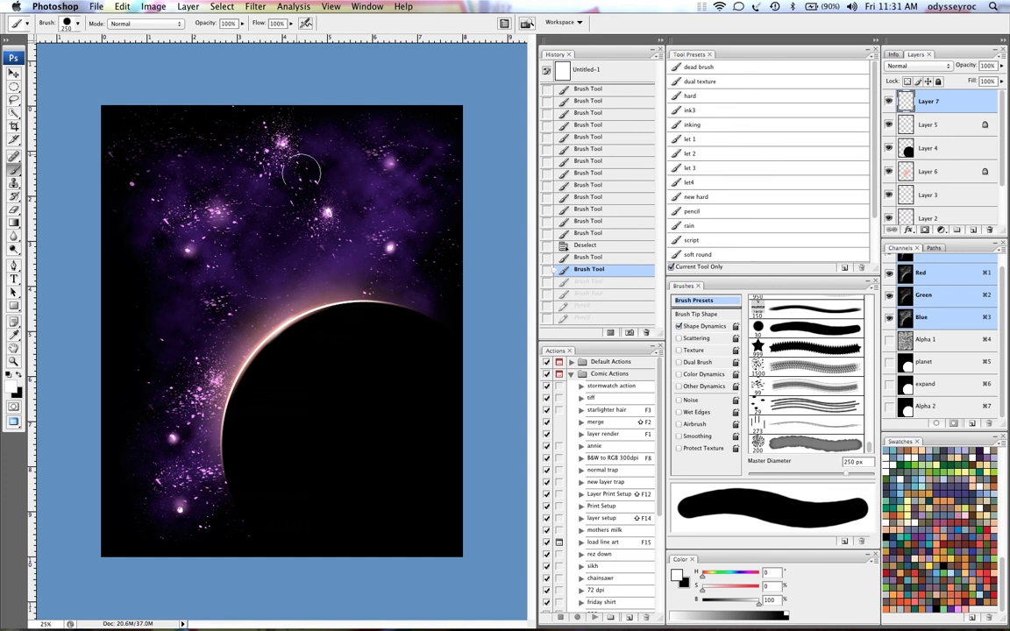
key(3)
key(2)
key(bracketright)
key(bracketright)
key(bracketright)
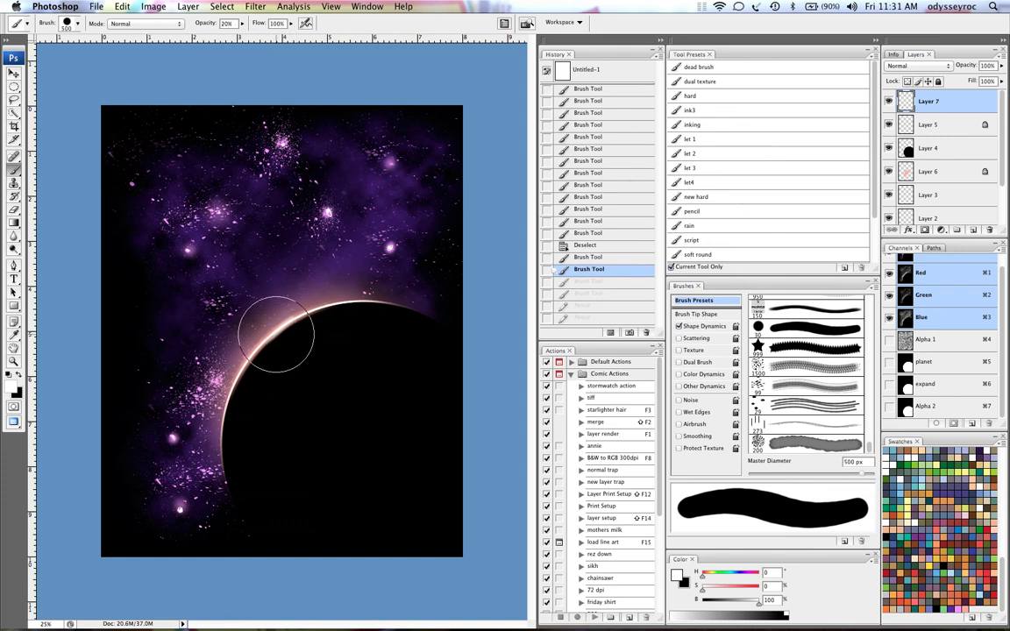
key(bracketleft)
key(bracketleft)
click(276, 331)
key(bracketleft)
click(307, 331)
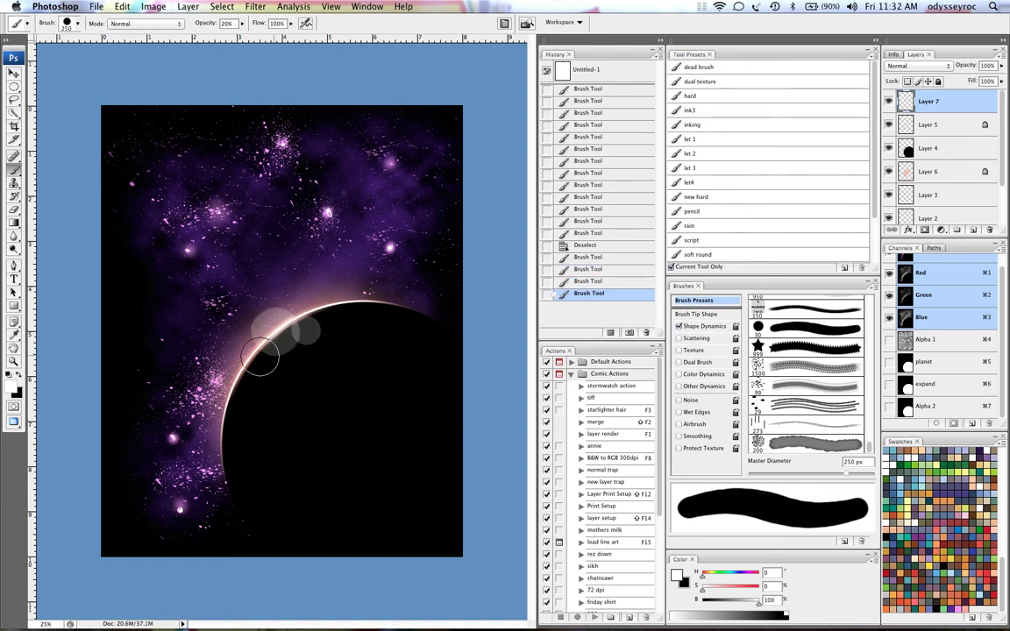
key(bracketleft)
key(bracketleft)
click(246, 342)
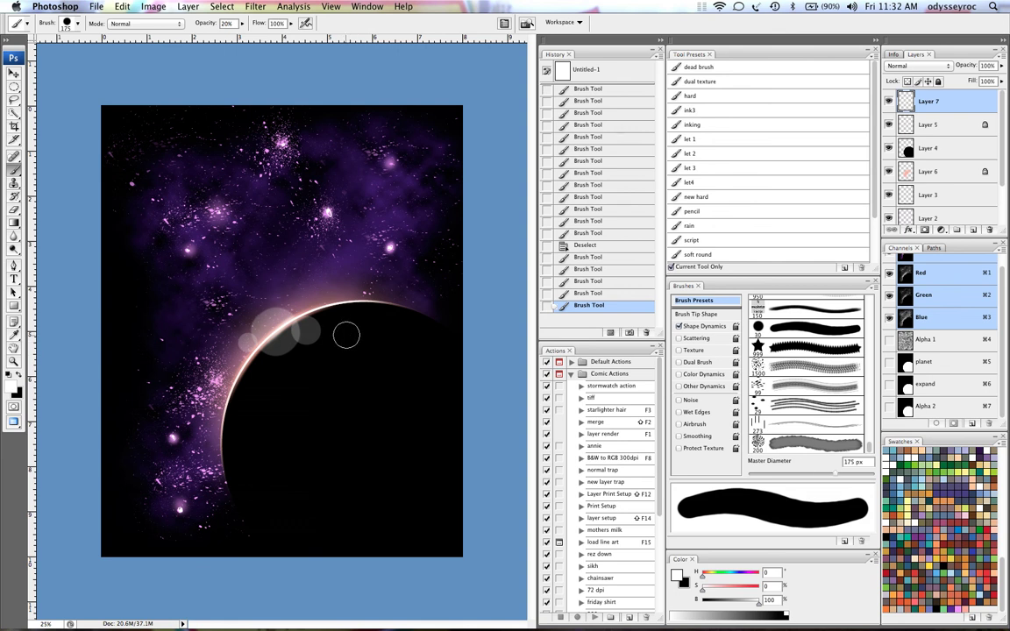
click(341, 332)
key(bracketright)
key(bracketright)
key(bracketright)
key(bracketright)
key(bracketright)
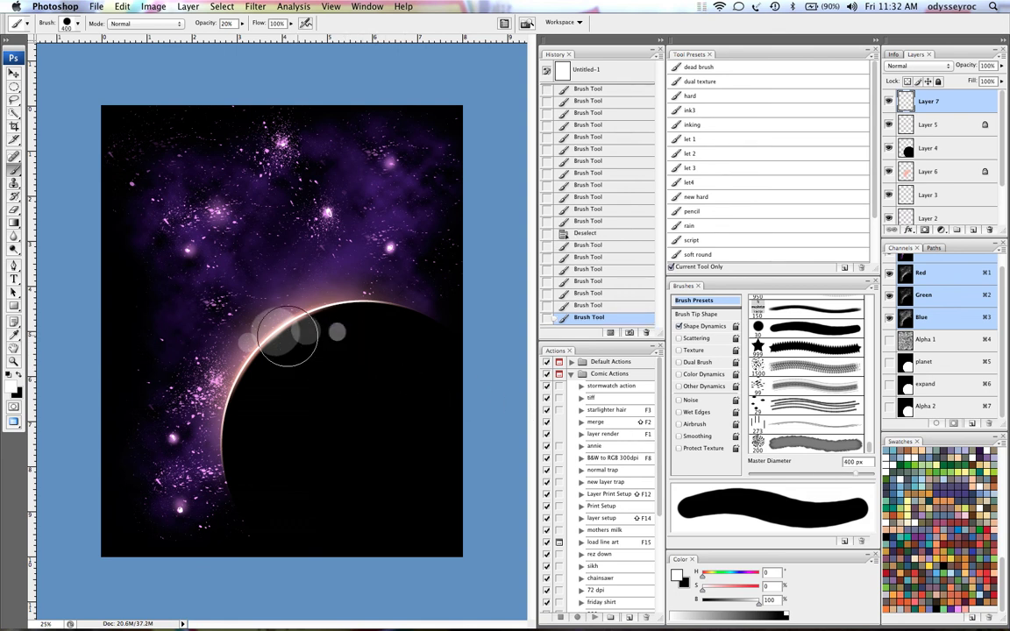
click(280, 333)
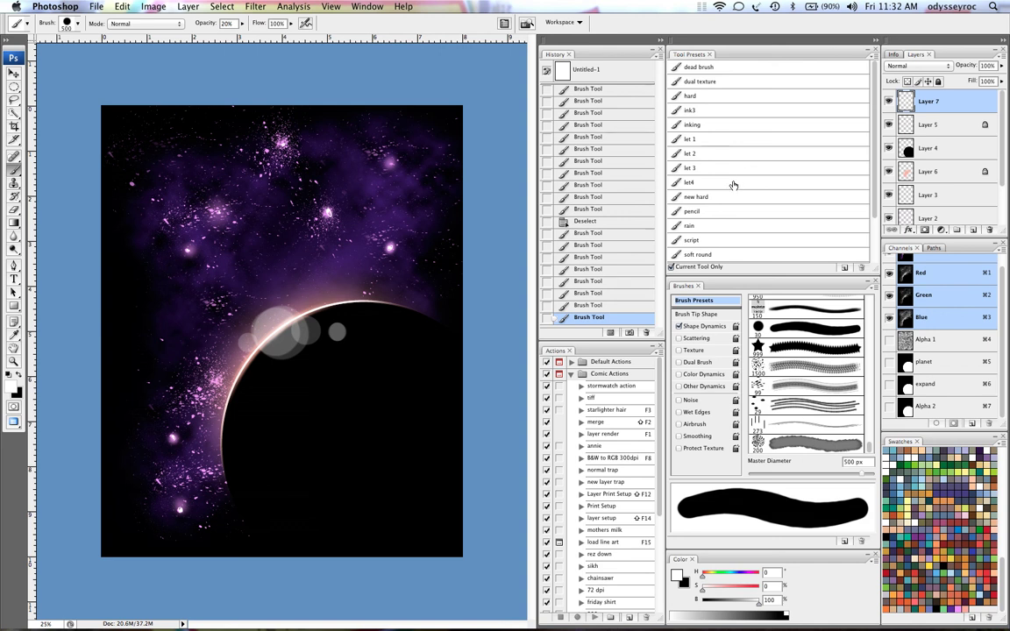
Step: Undo the white lens-flare circles stamped over the planet's rim
key(alt+super+z)
key(alt+super+z)
key(alt+super+z)
key(alt+super+z)
key(alt+super+z)
key(alt+super+z)
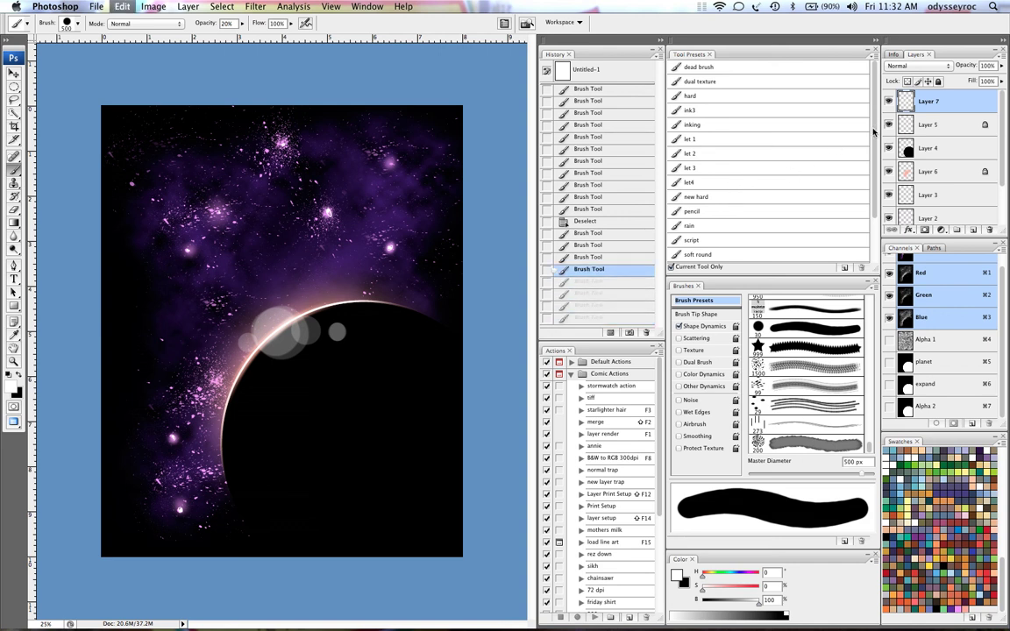